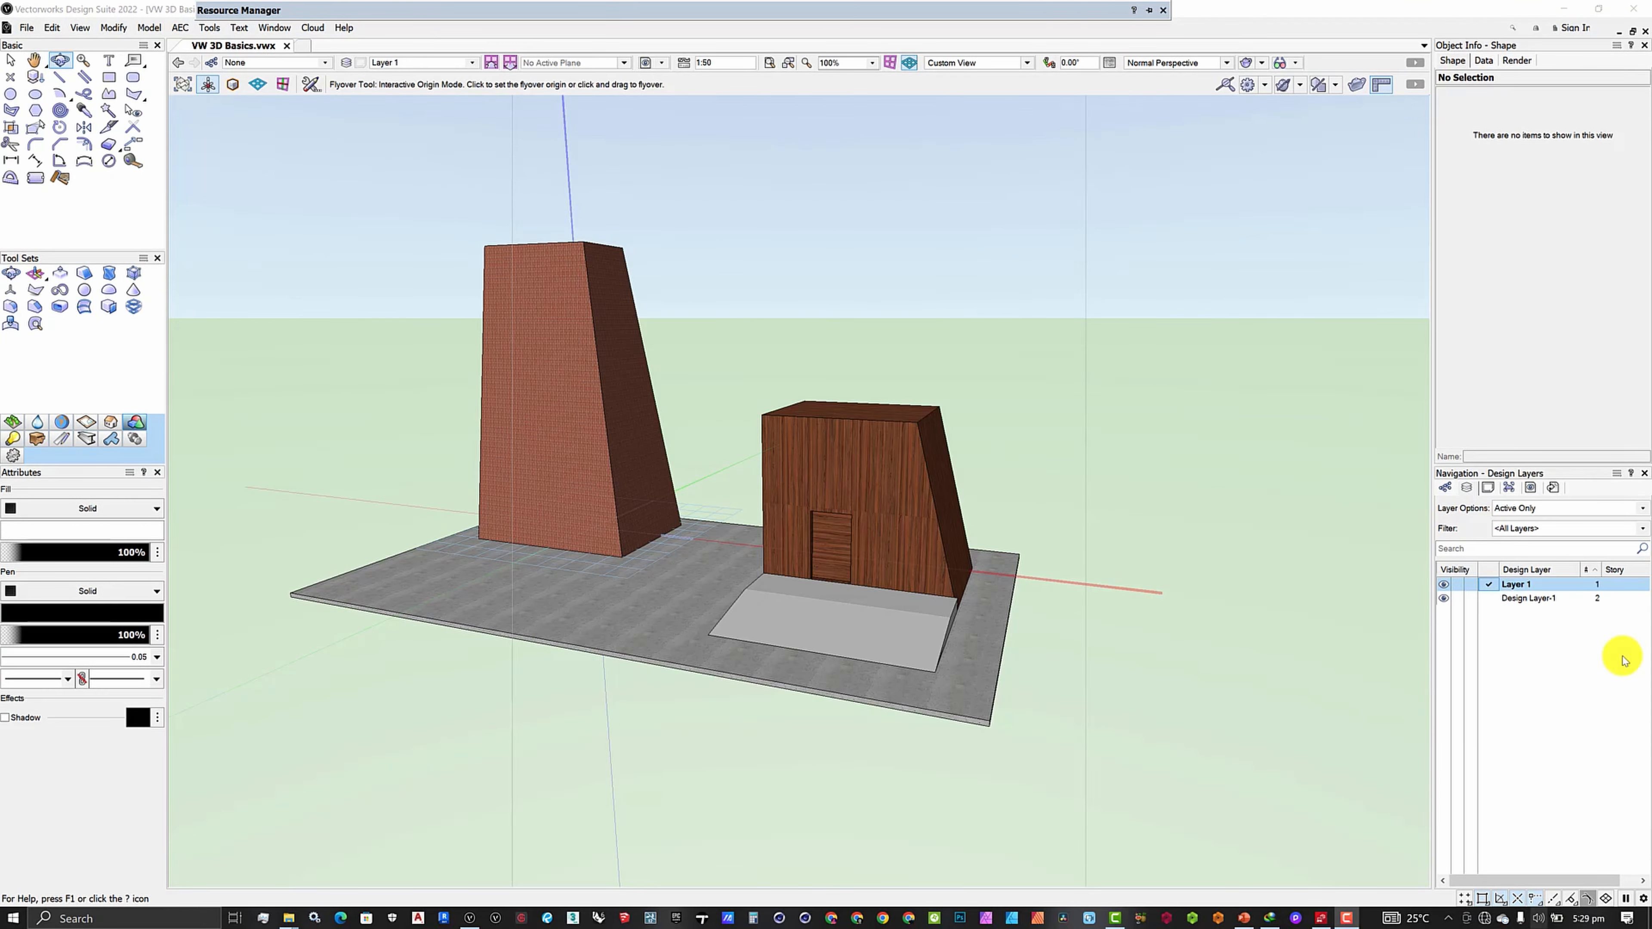
- Make Design Layer-1 the active layer and orbit the empty view
click(1496, 585)
click(1489, 602)
middle_drag(578, 498, 639, 542)
drag(670, 575, 638, 609)
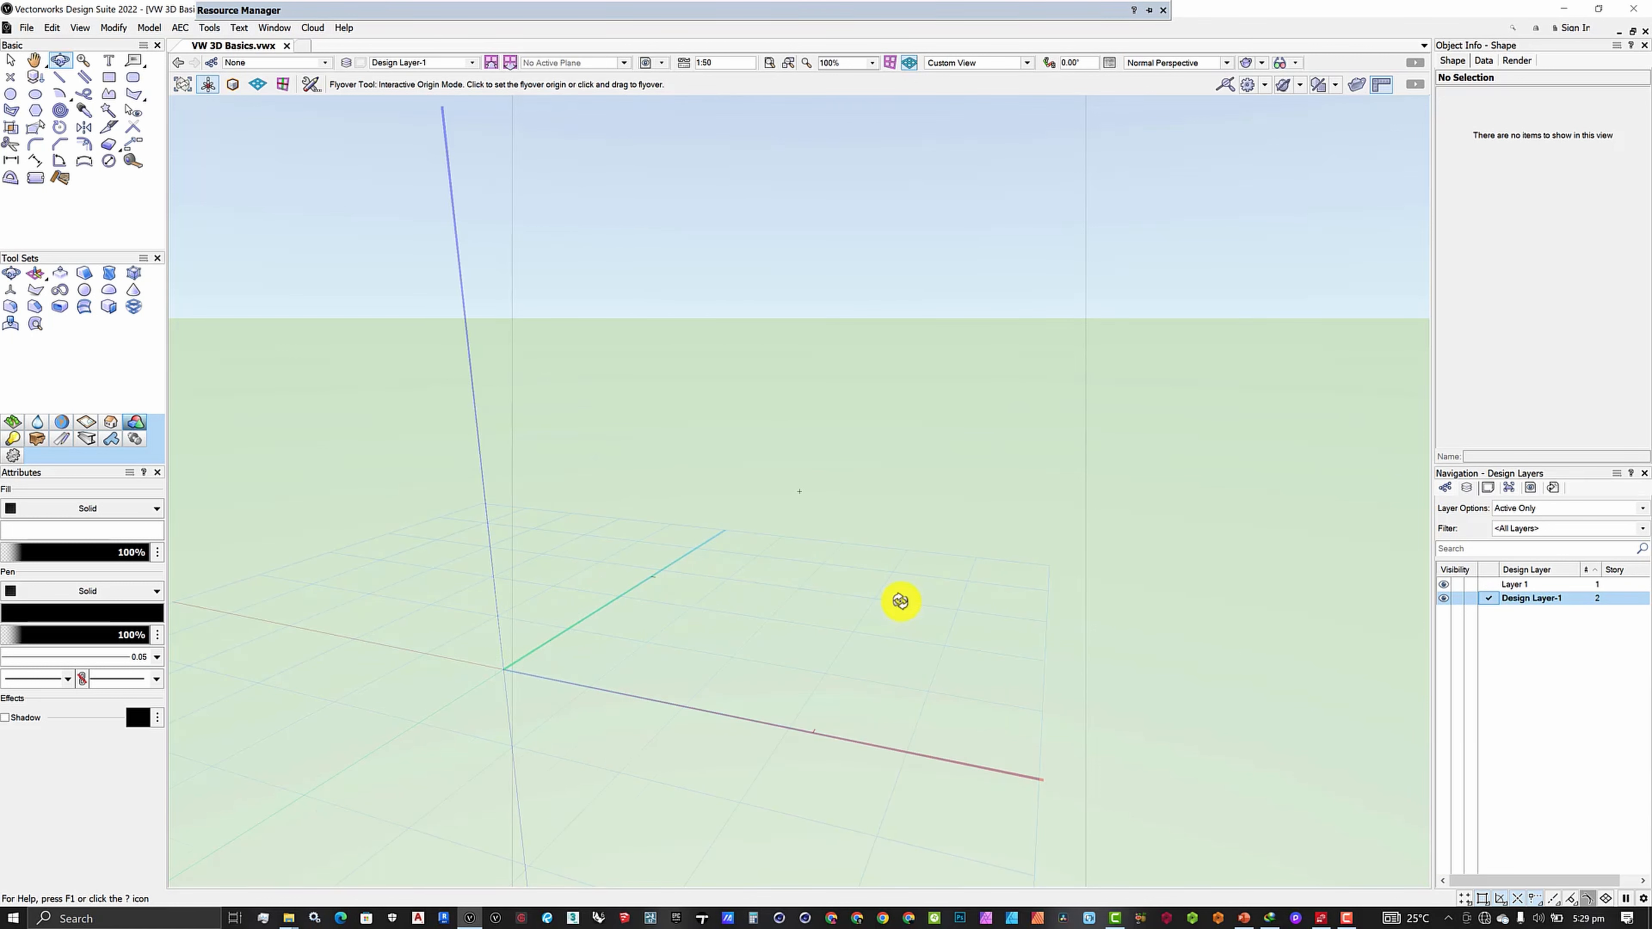
drag(900, 602, 815, 351)
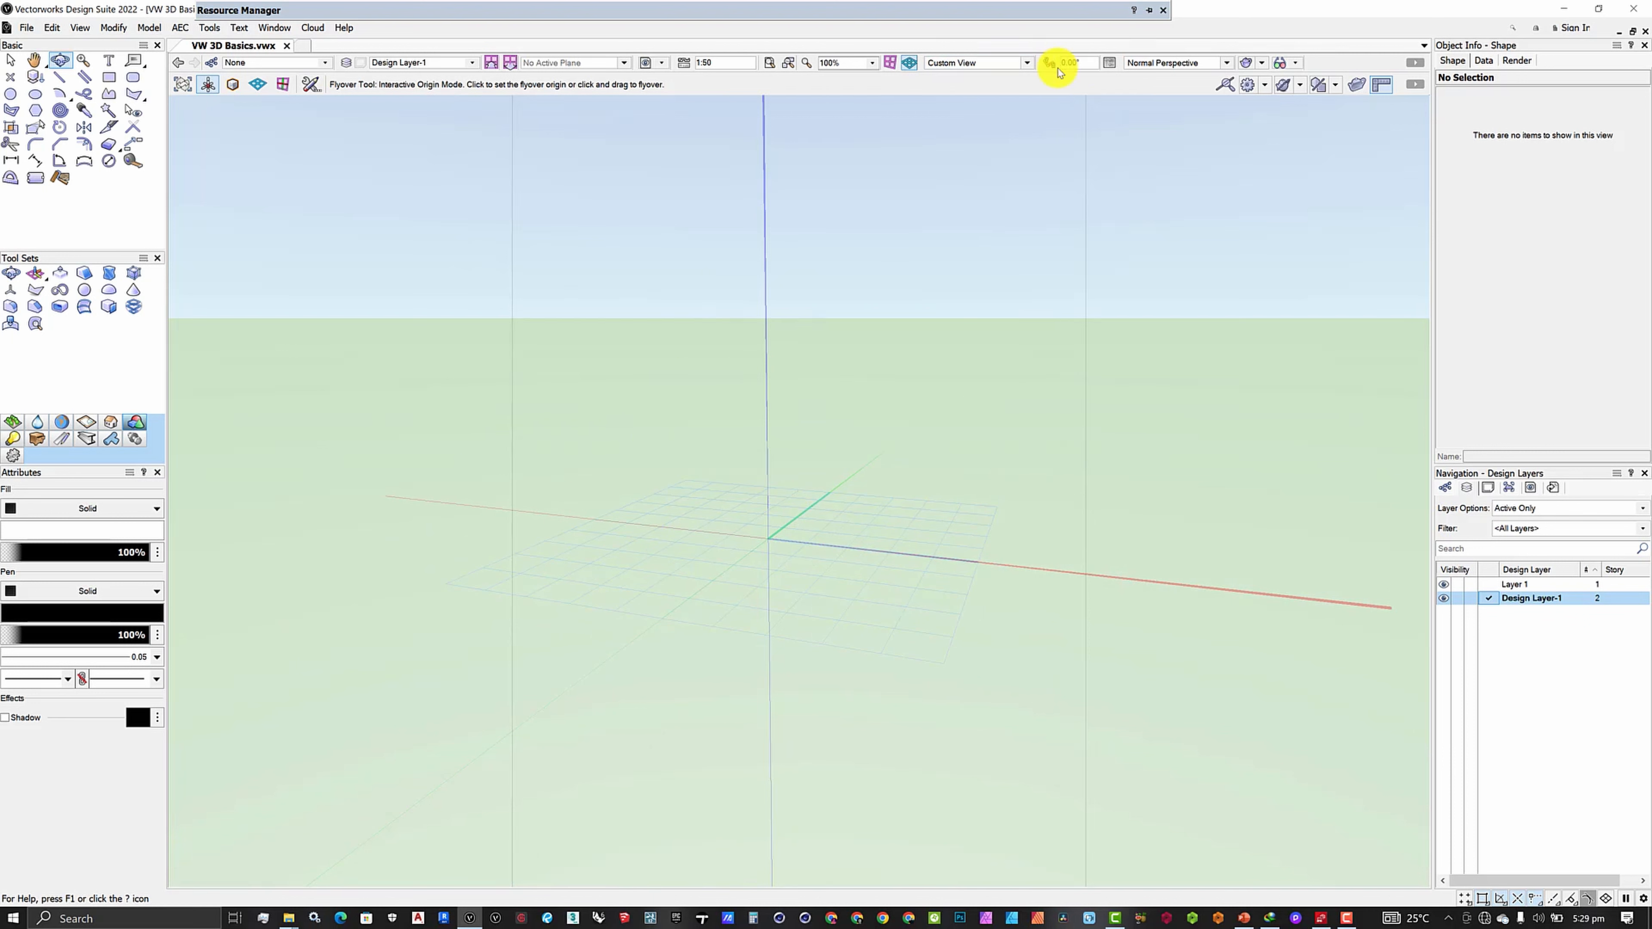
- Reset to Top/Plan, then switch to Normal Perspective and tilt to an oblique view with Flyover
click(1005, 62)
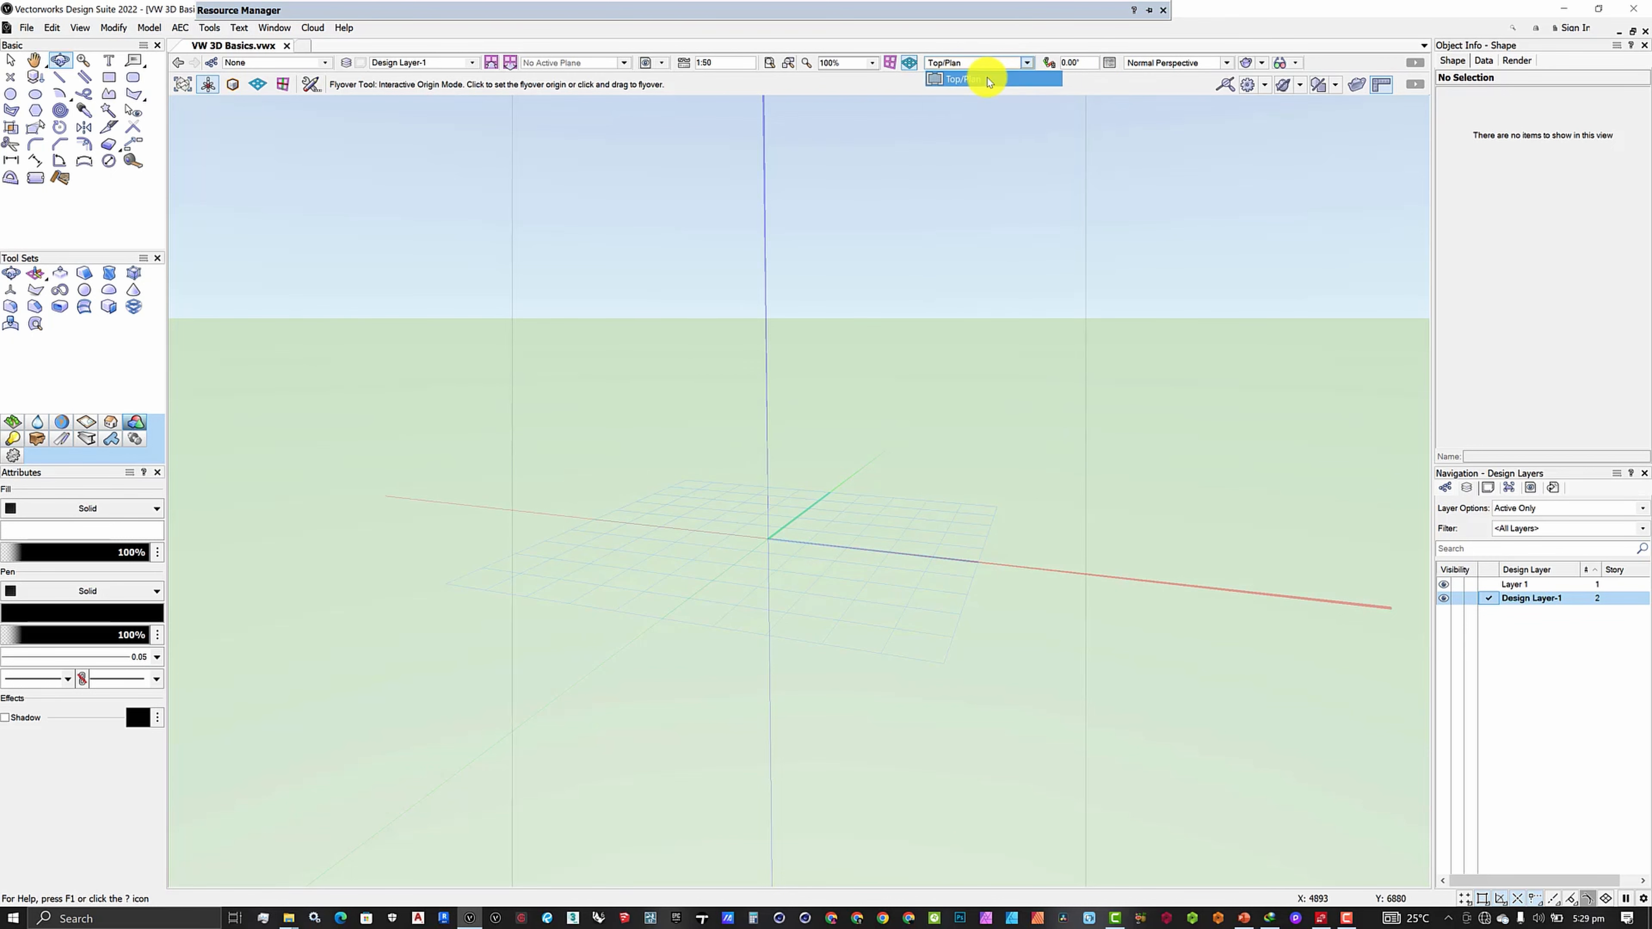
click(989, 80)
scroll(700, 483, down, 3)
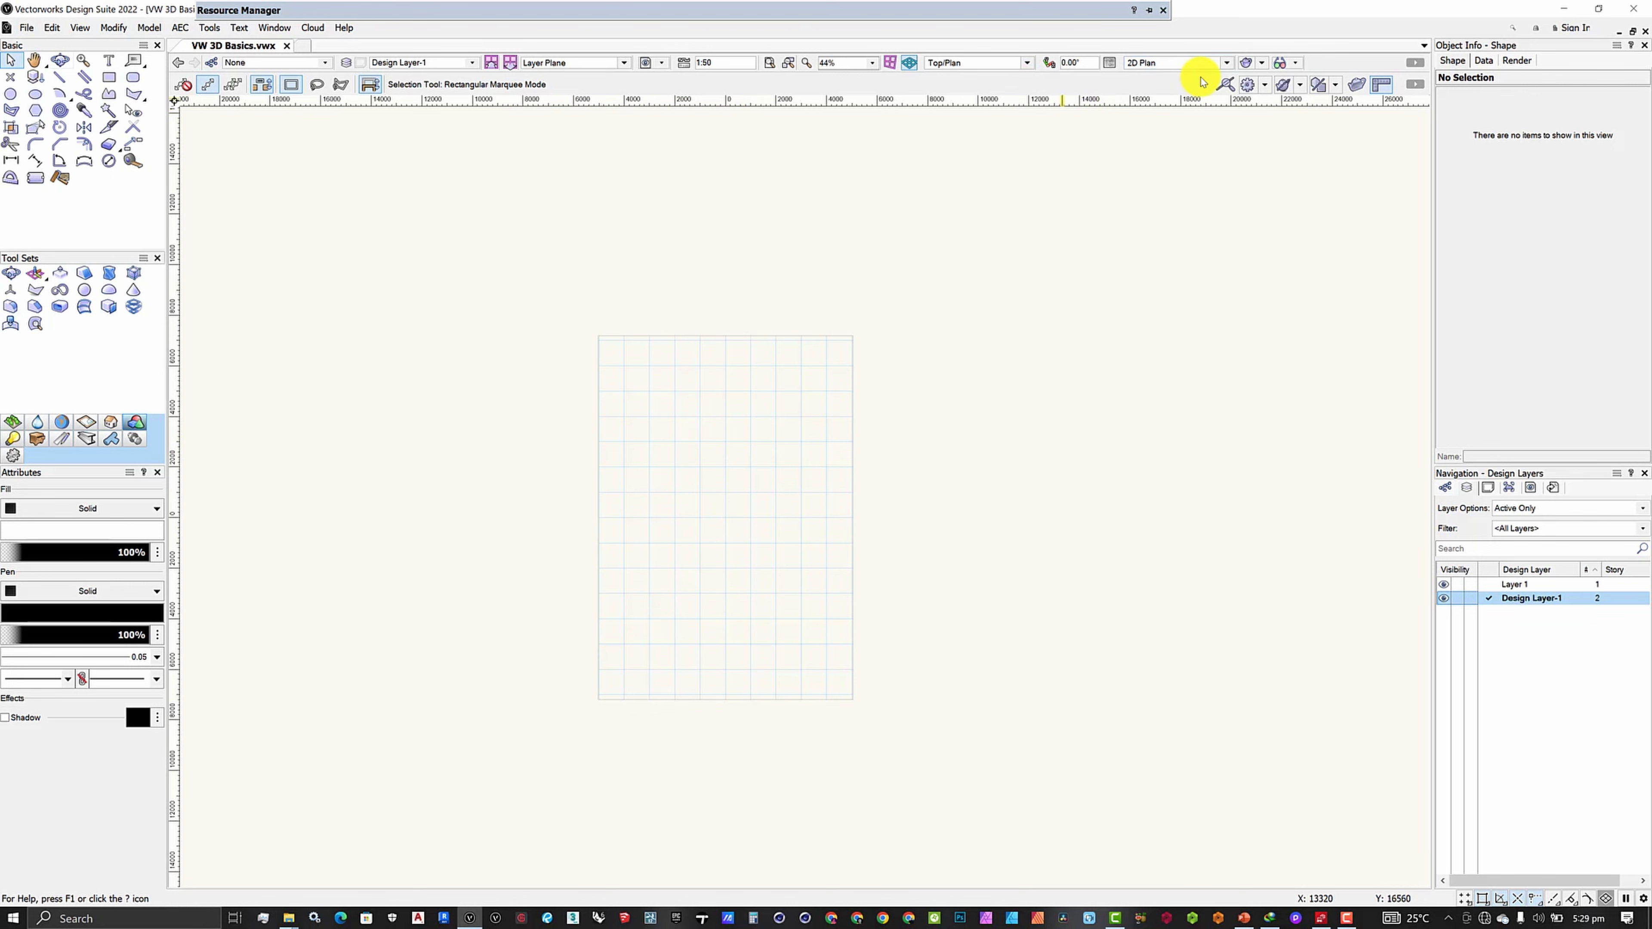
click(1225, 63)
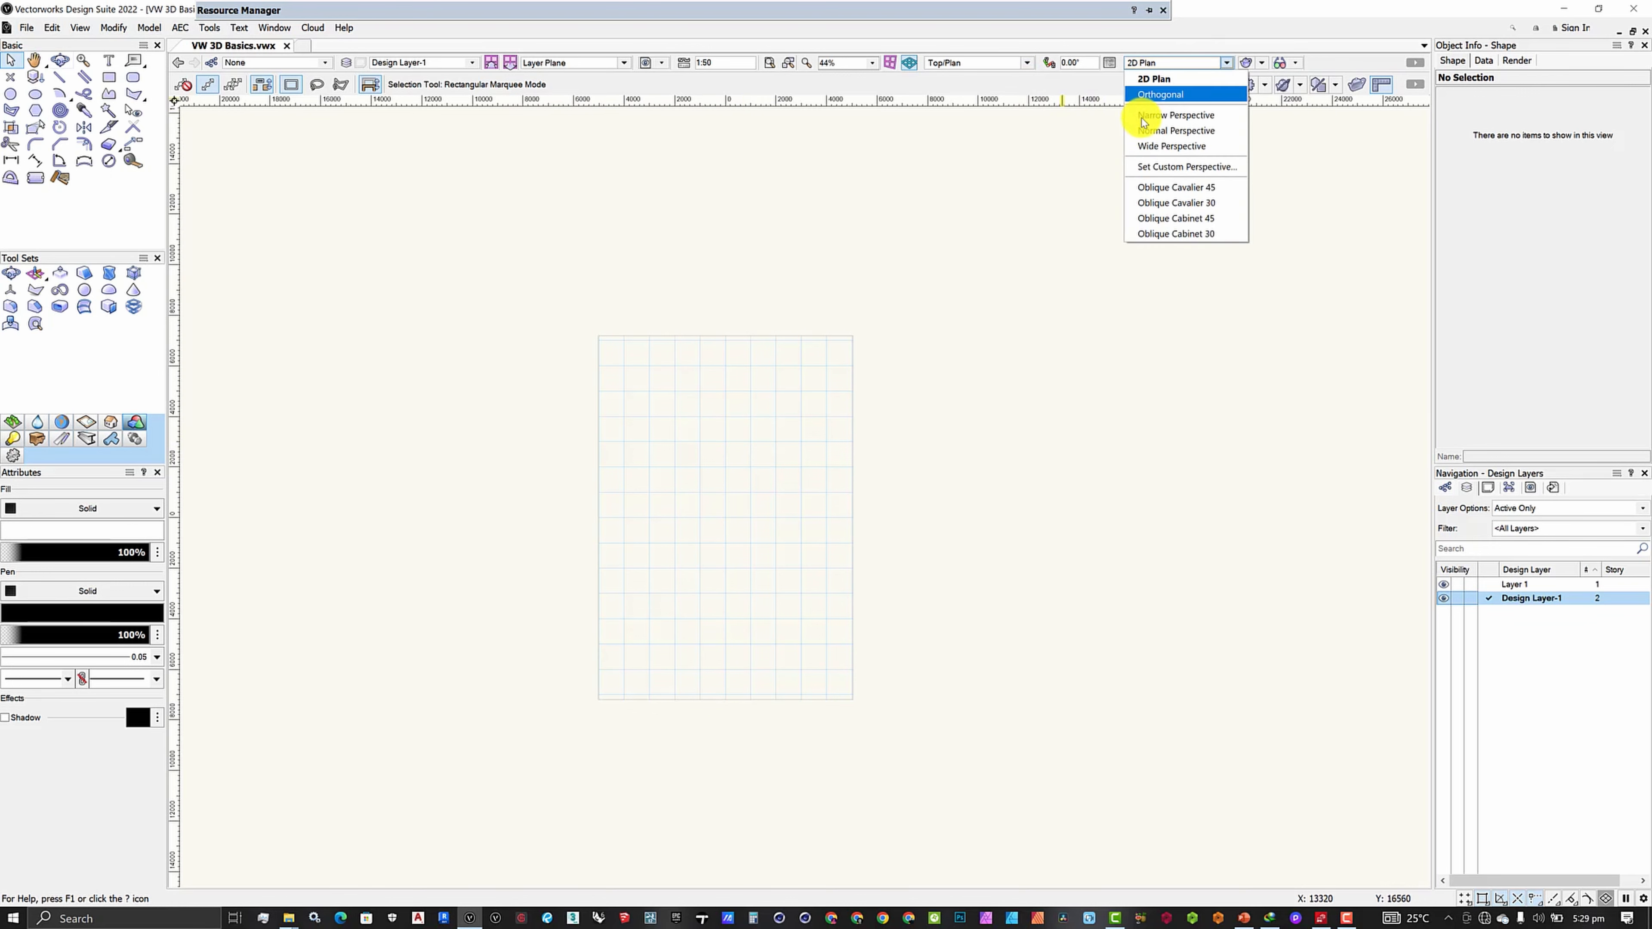
click(1145, 131)
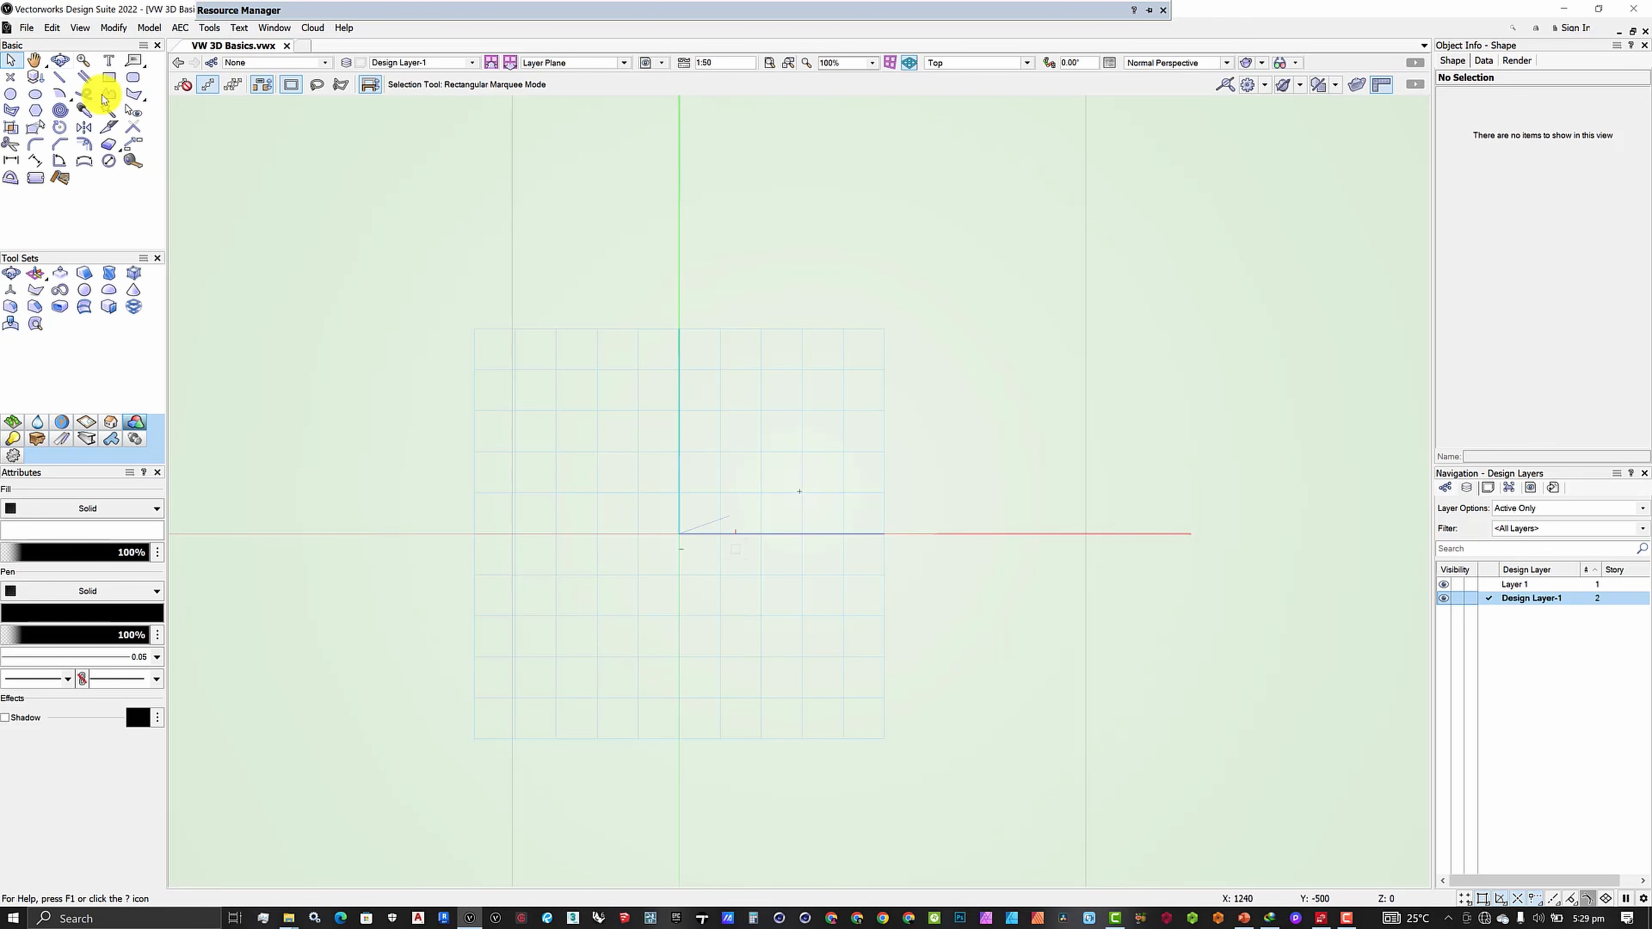
click(60, 60)
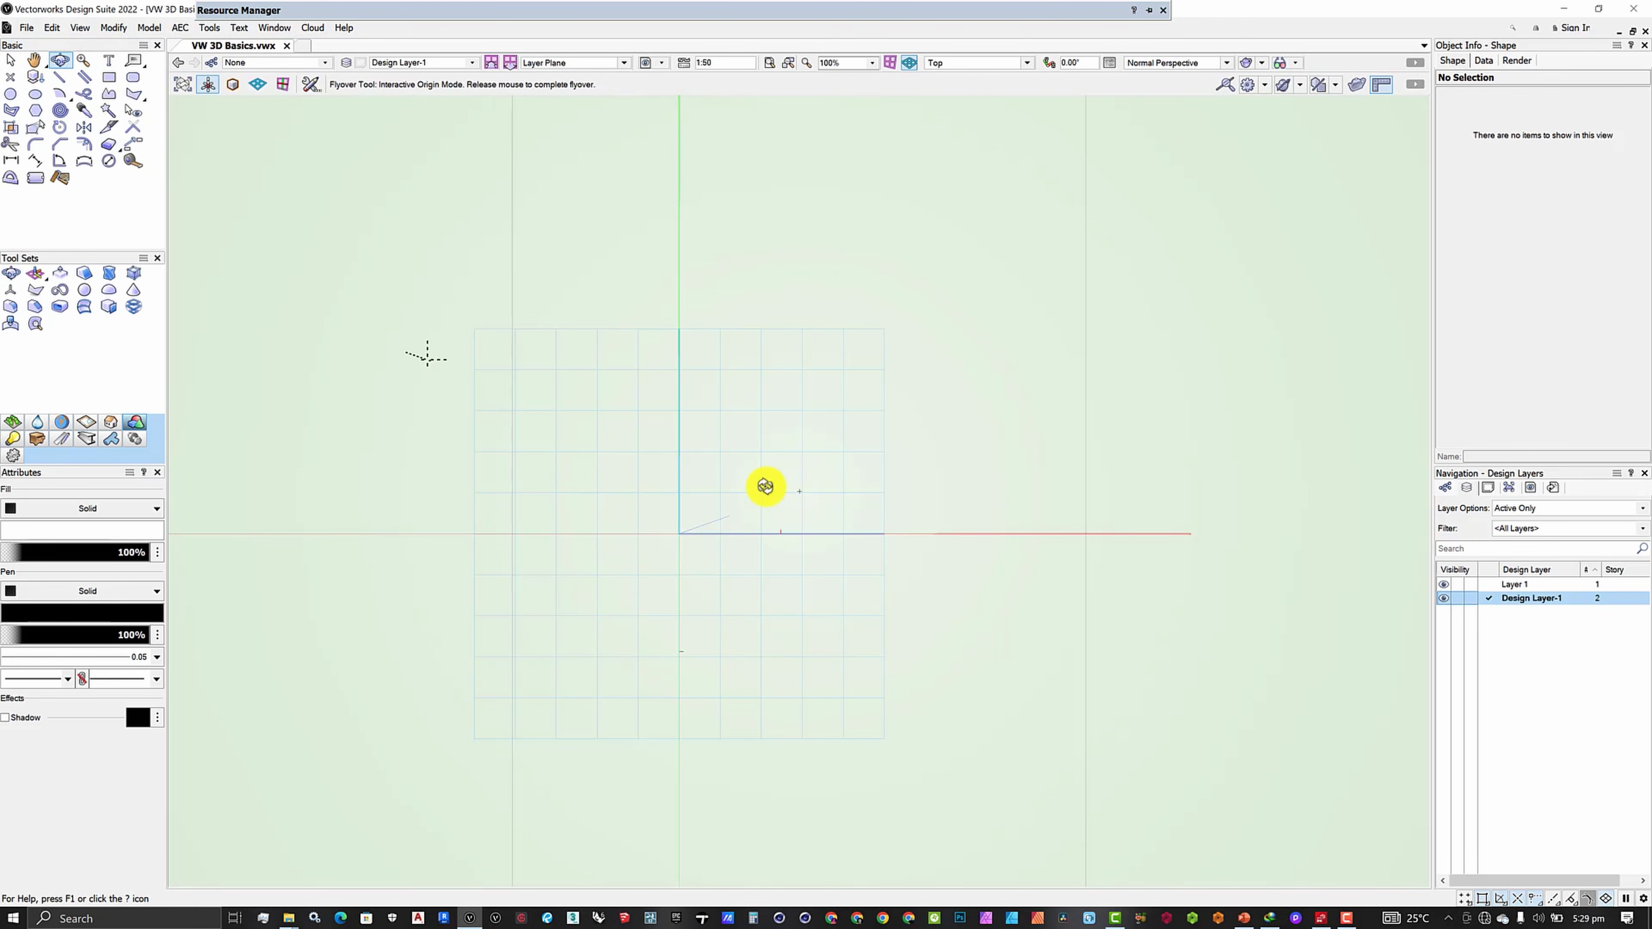
drag(765, 486, 214, 230)
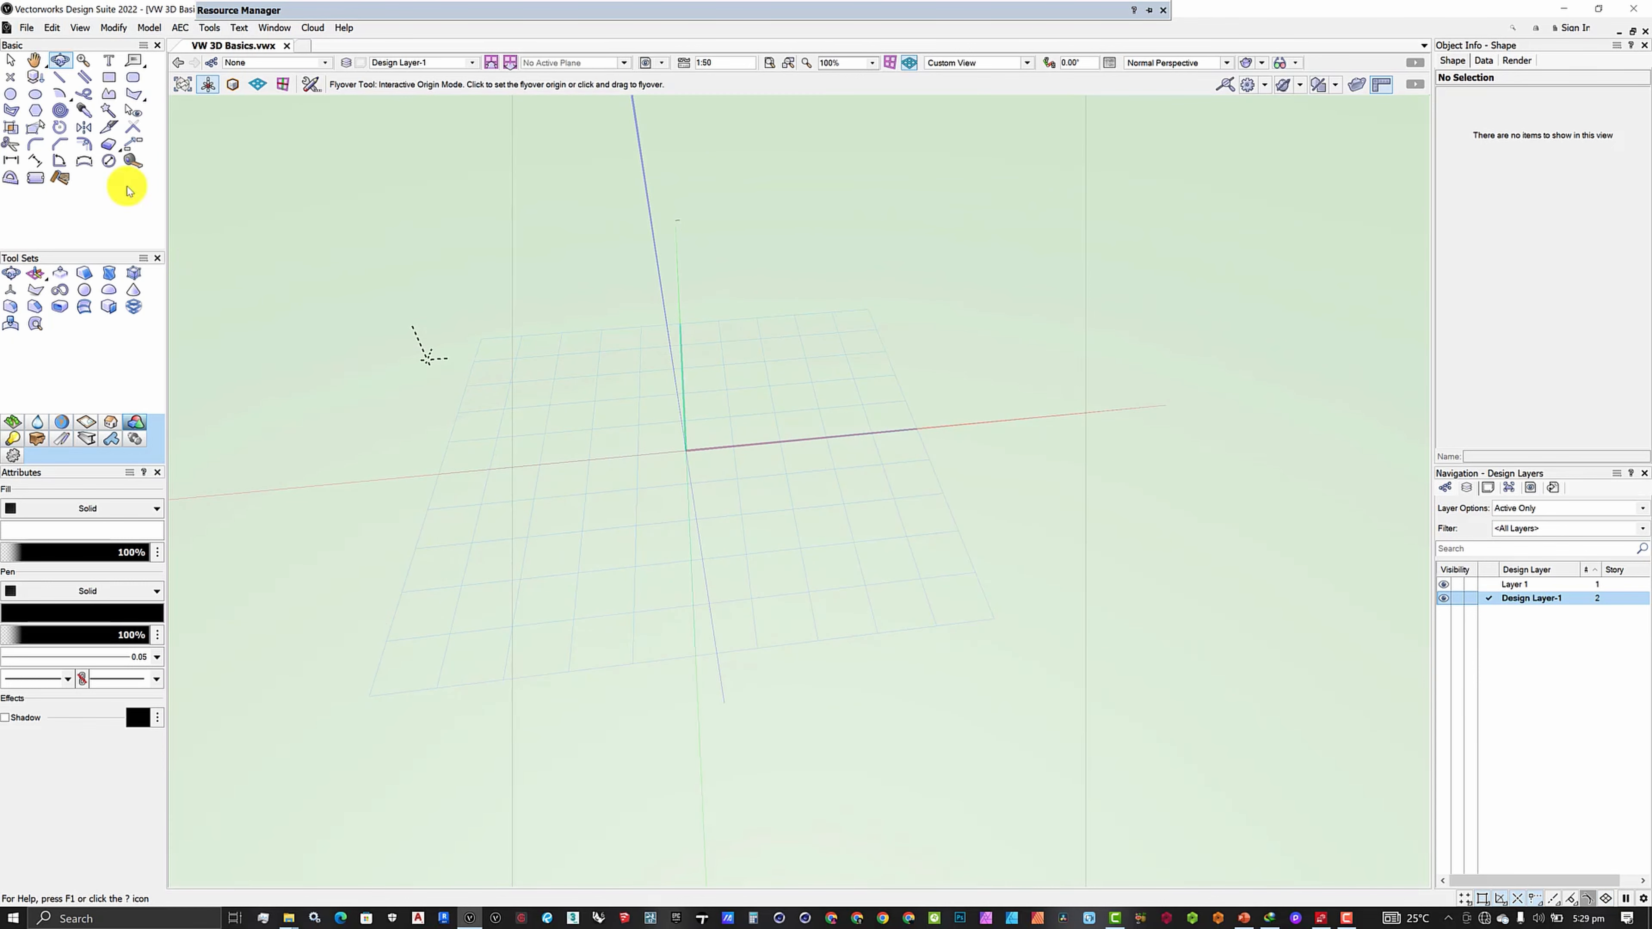
click(109, 77)
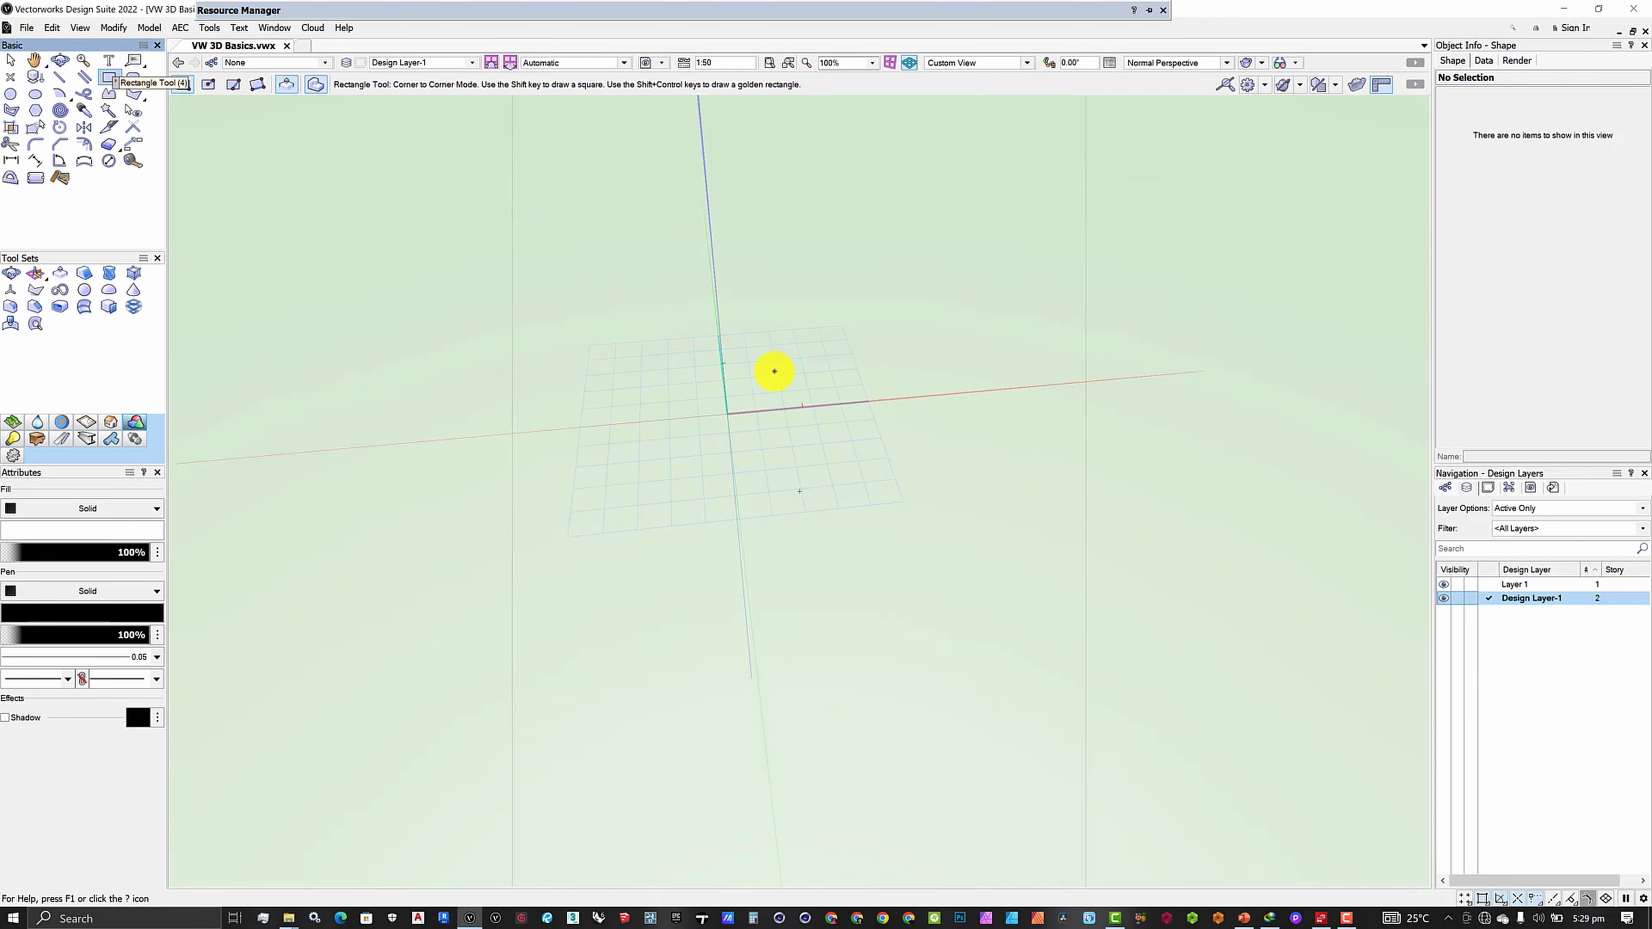
- Draw a 6110 × 4250 rectangle across the origin and push/pull it up 3399 into a box
scroll(782, 365, up, 2)
click(825, 460)
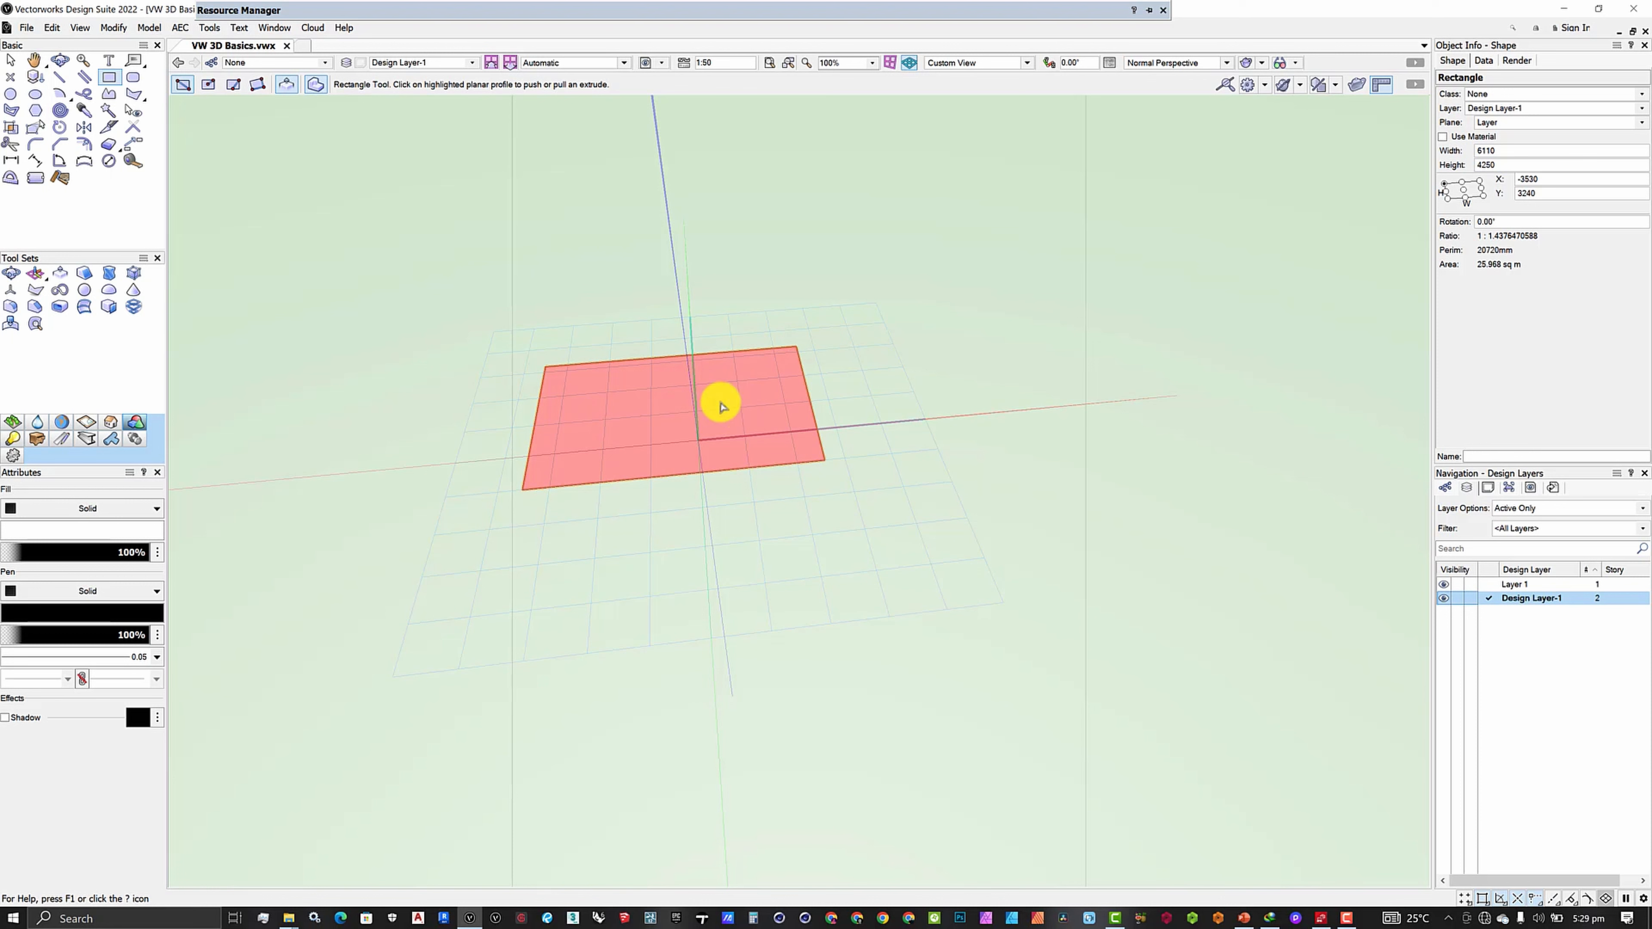
click(721, 406)
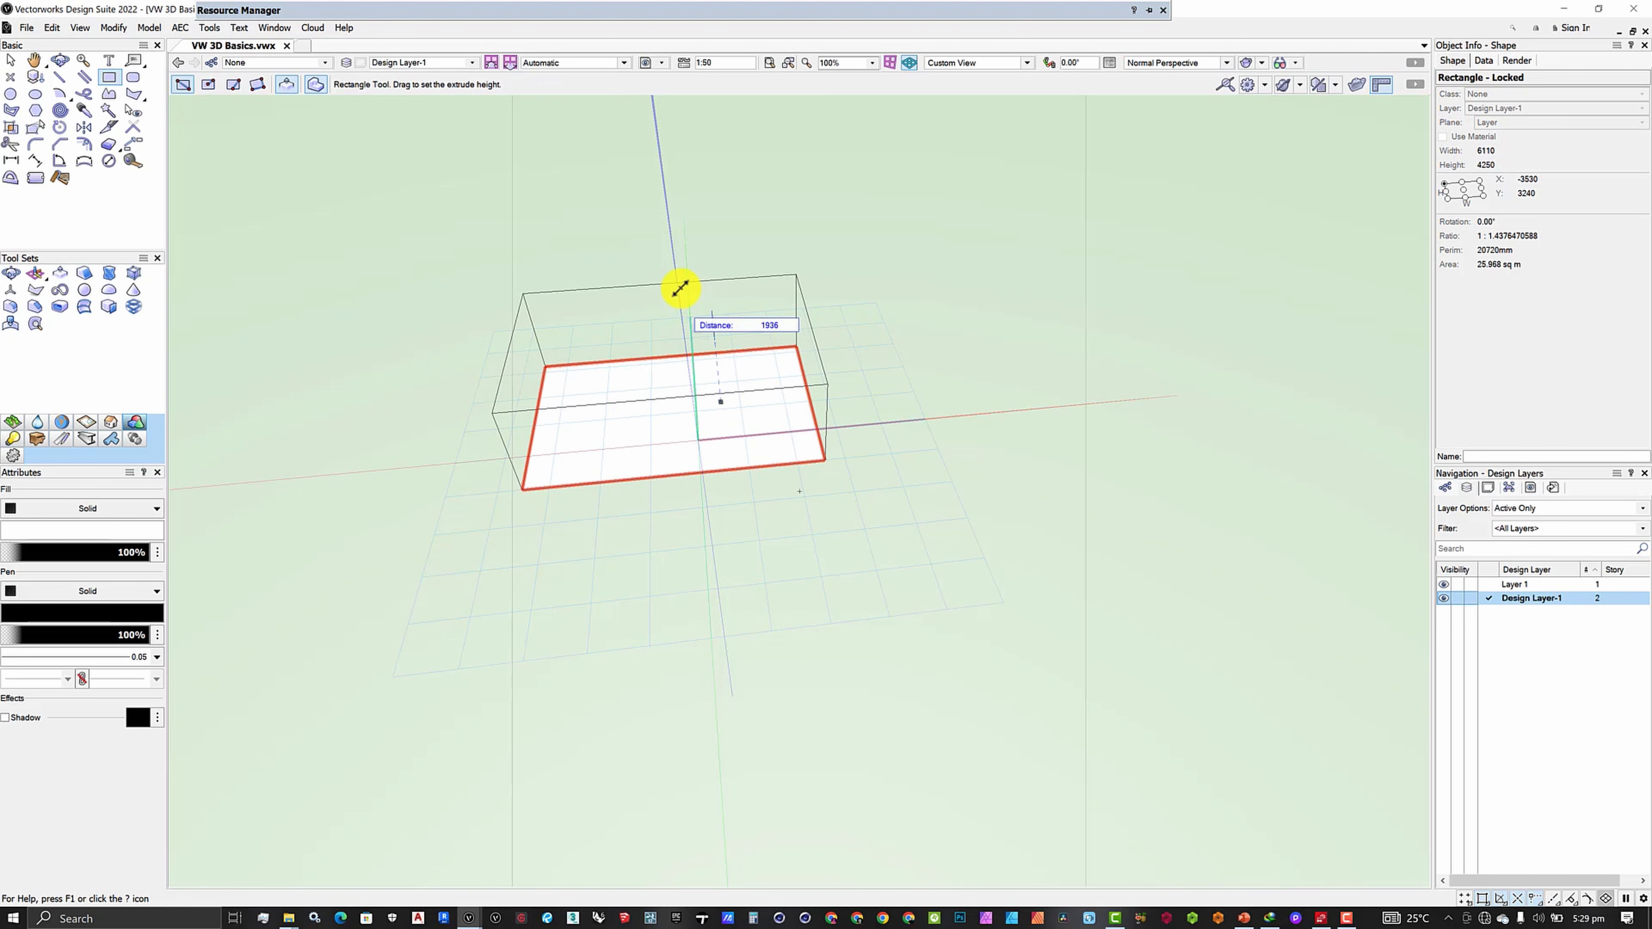
click(672, 263)
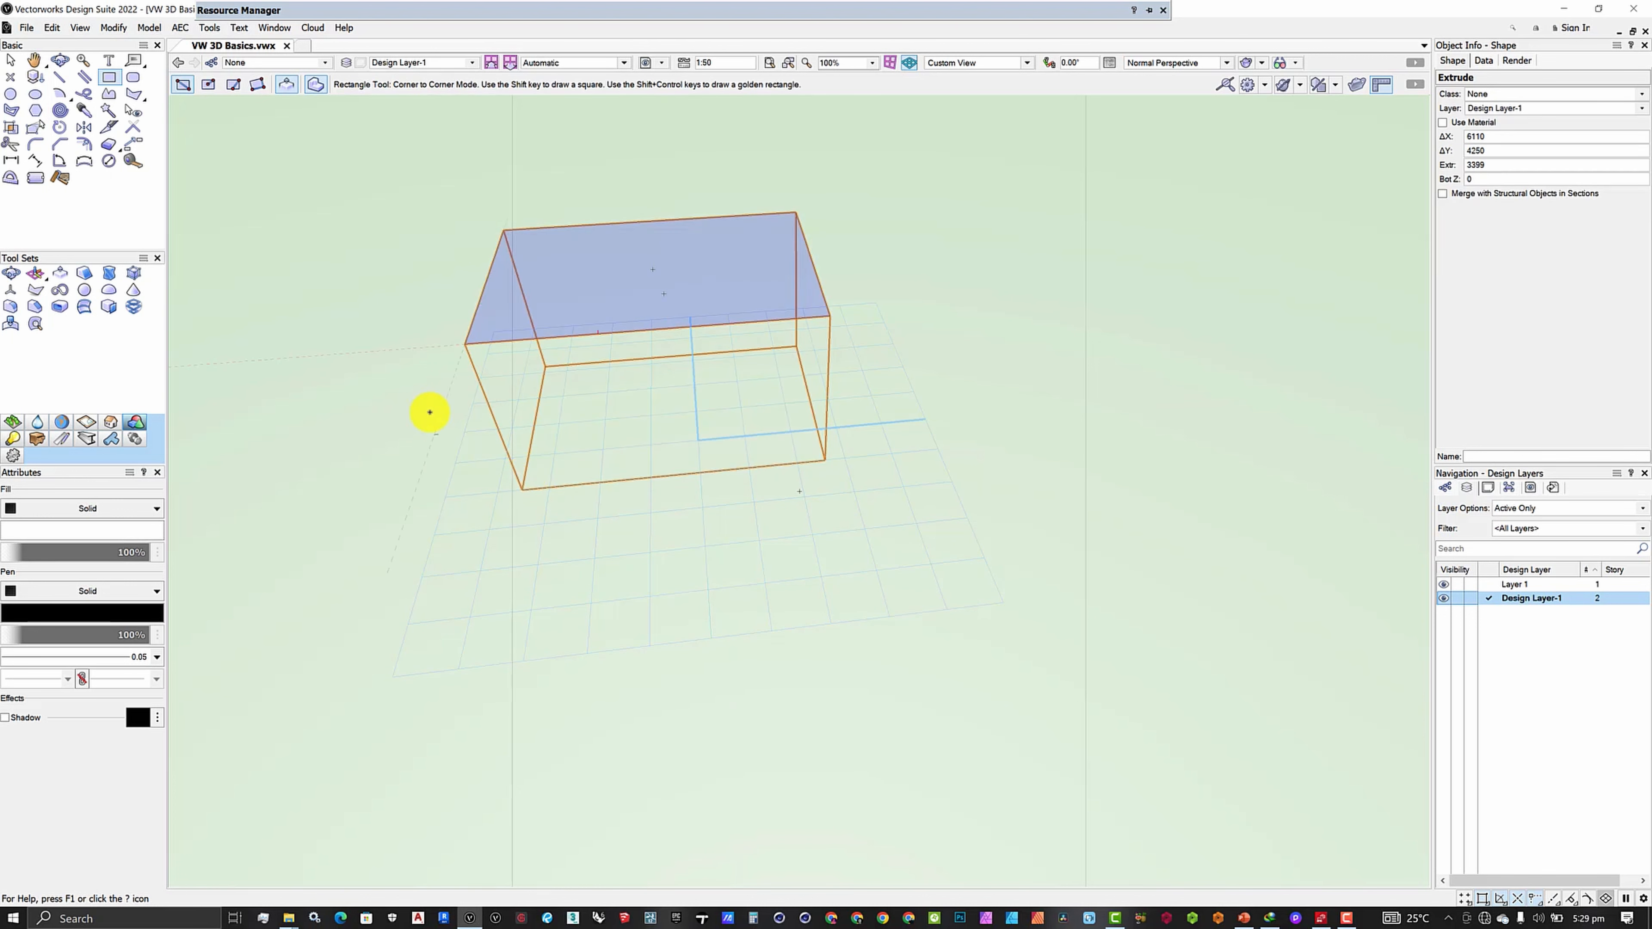
click(59, 60)
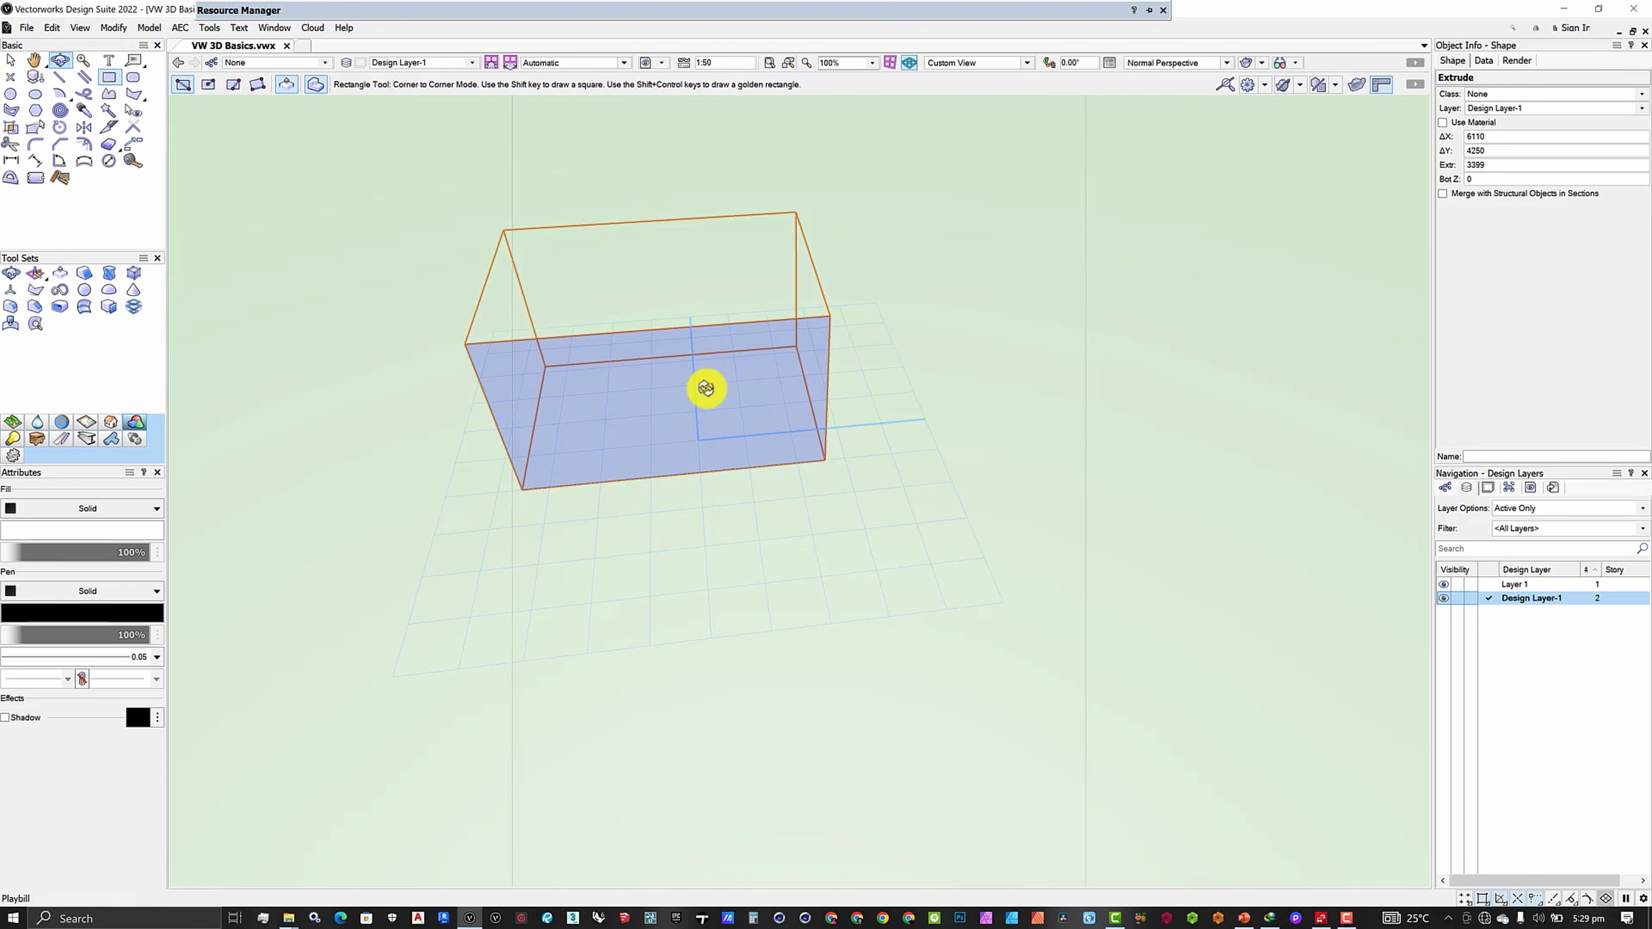
drag(831, 439, 780, 370)
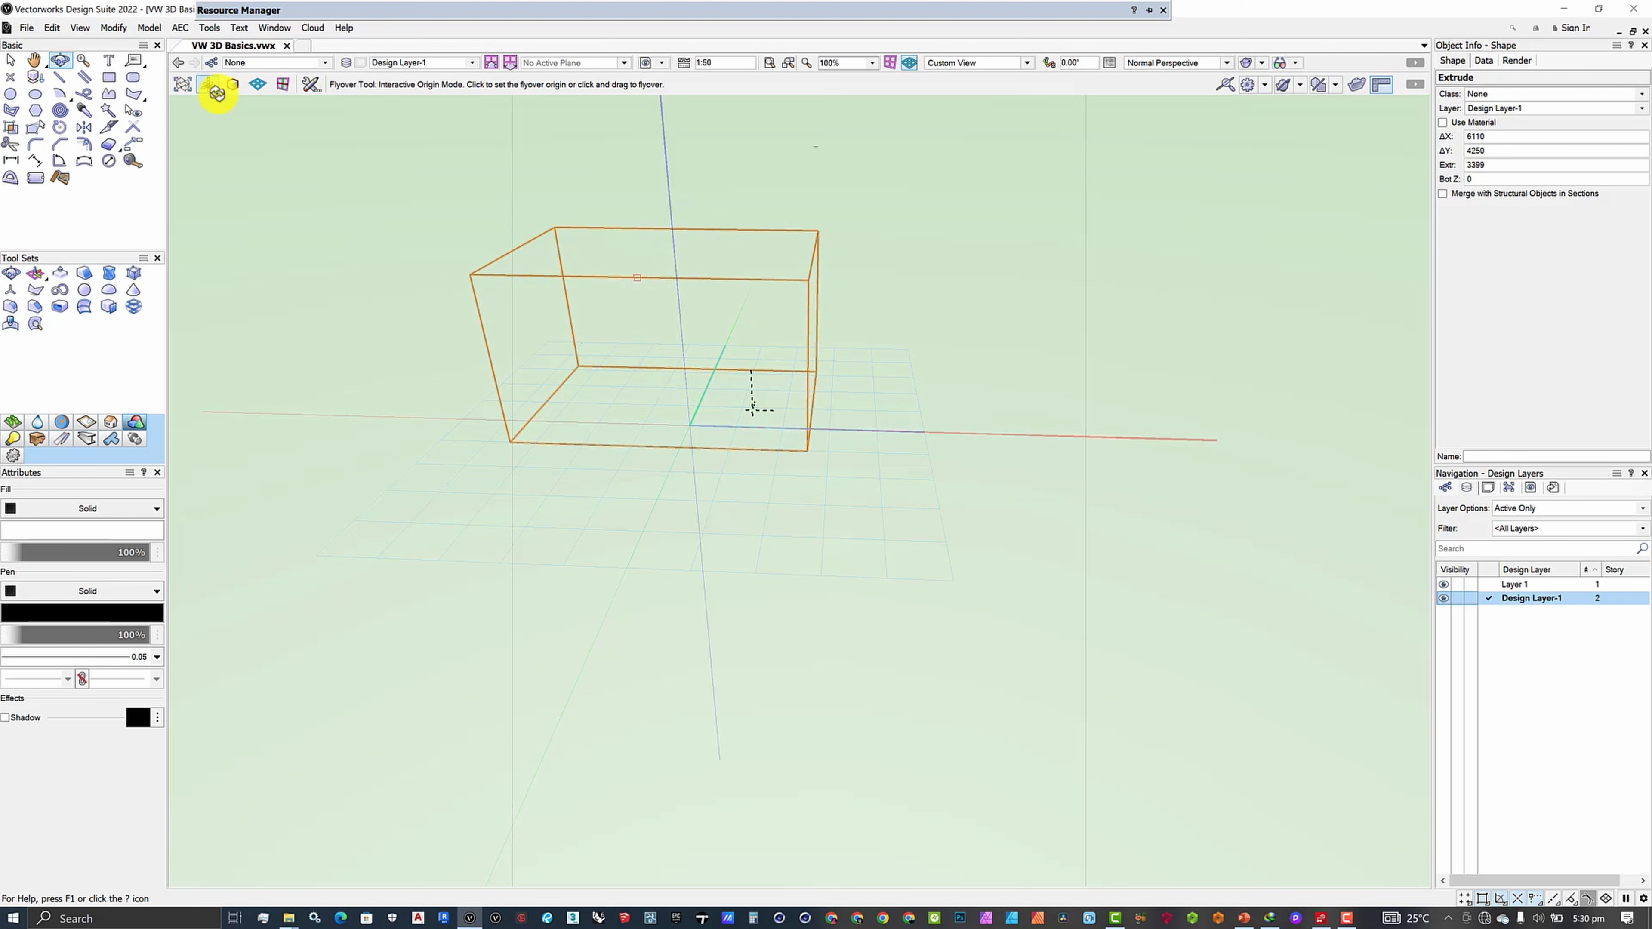
- Set View > Rendering to Shaded and orbit around the grey-faced box
click(80, 29)
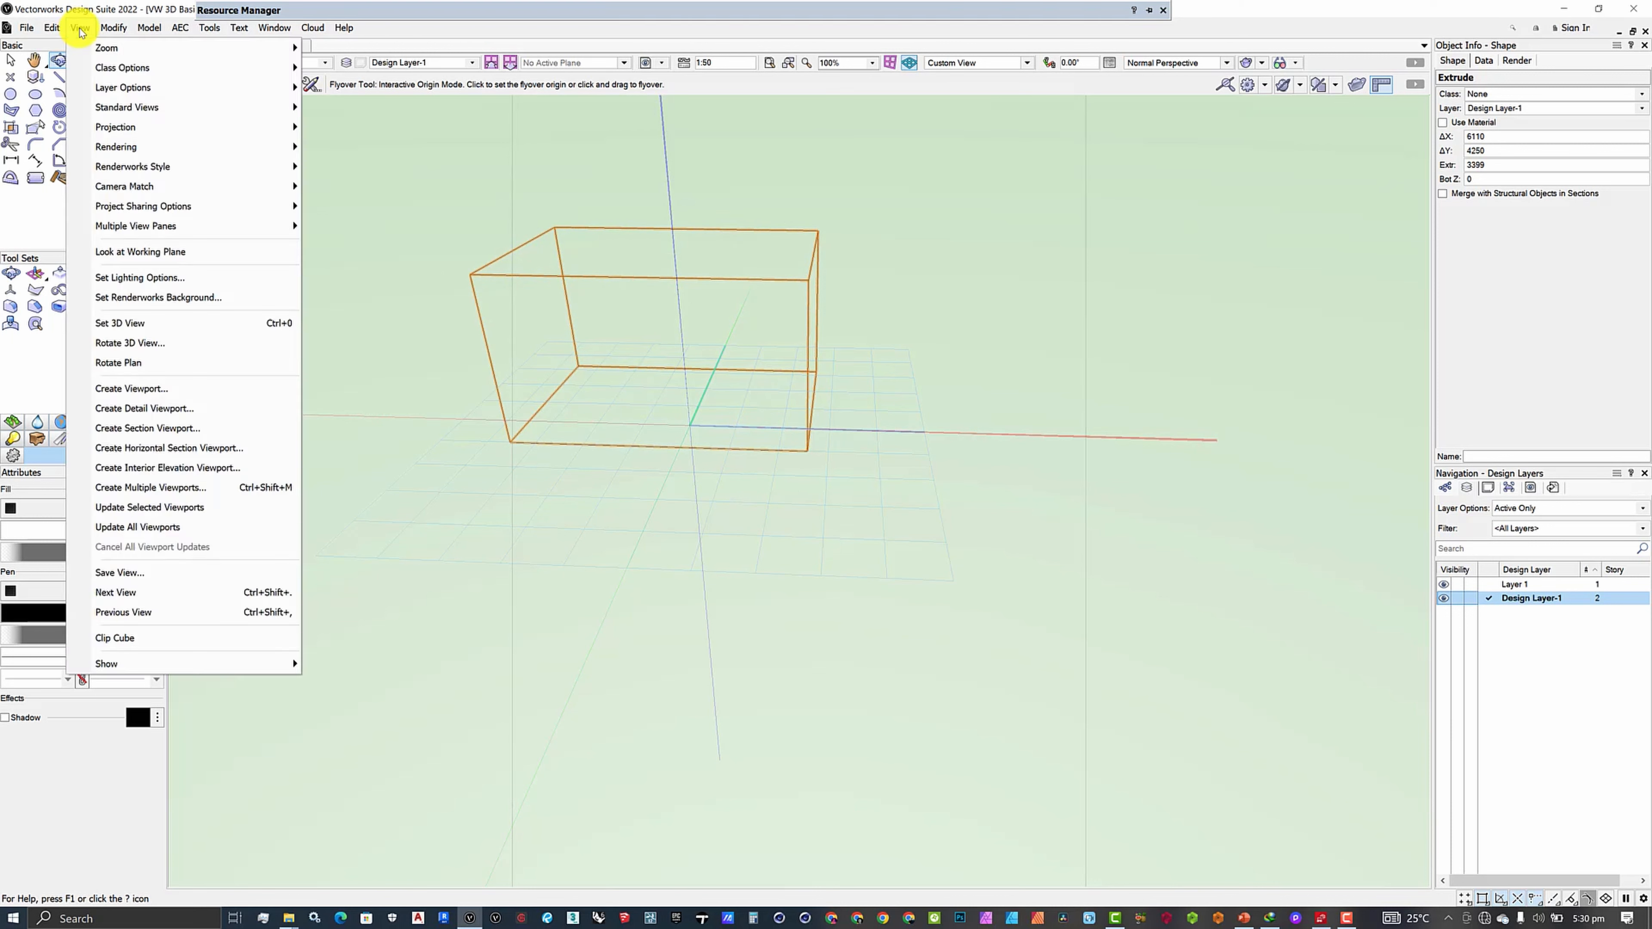
mouse_move(181, 146)
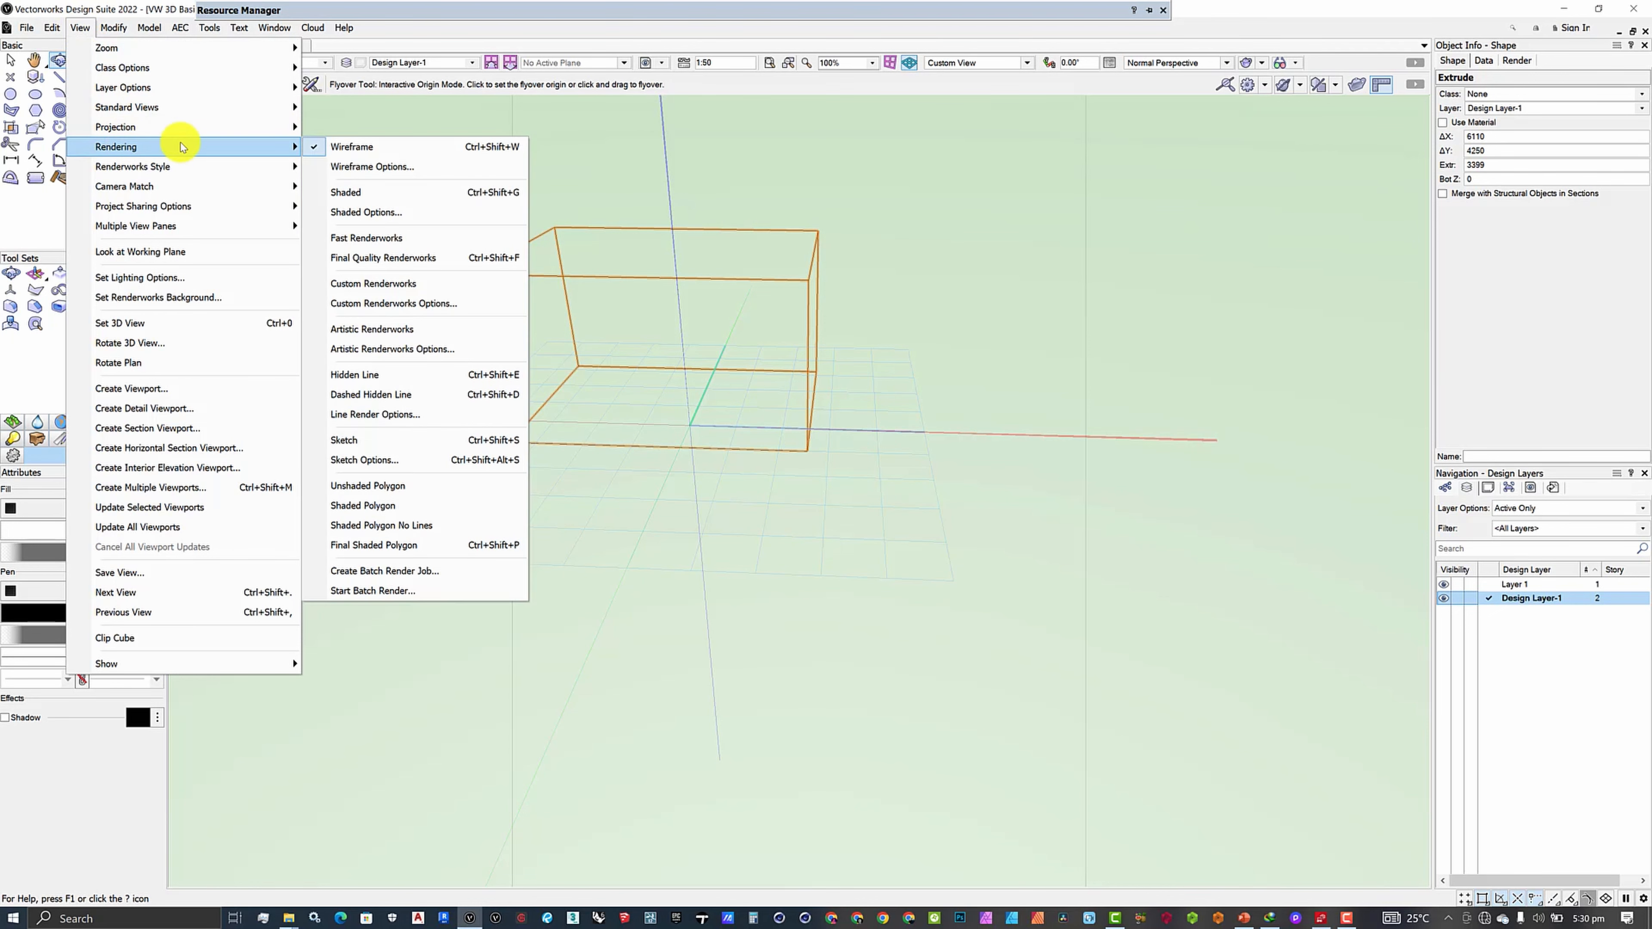
click(356, 193)
mouse_move(930, 480)
mouse_down()
mouse_move(841, 432)
mouse_move(568, 414)
mouse_move(664, 520)
mouse_move(1080, 524)
mouse_move(1201, 494)
mouse_move(874, 431)
mouse_move(697, 436)
mouse_move(844, 511)
mouse_move(789, 461)
mouse_move(911, 509)
mouse_move(830, 535)
mouse_move(827, 506)
mouse_up()
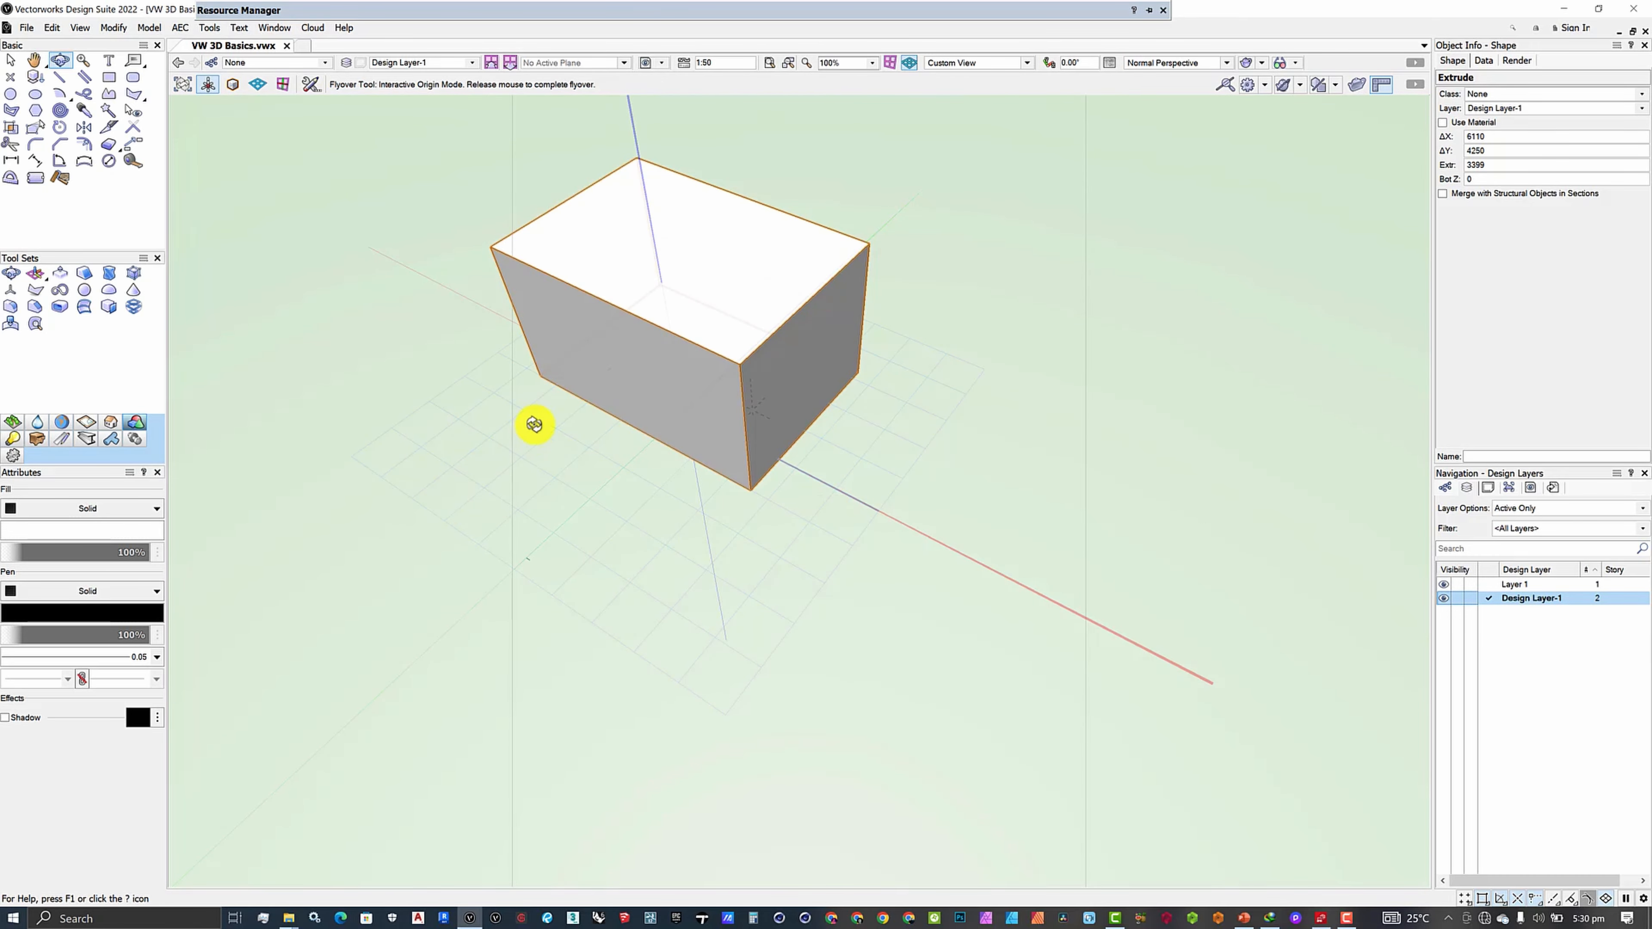
drag(530, 434, 545, 390)
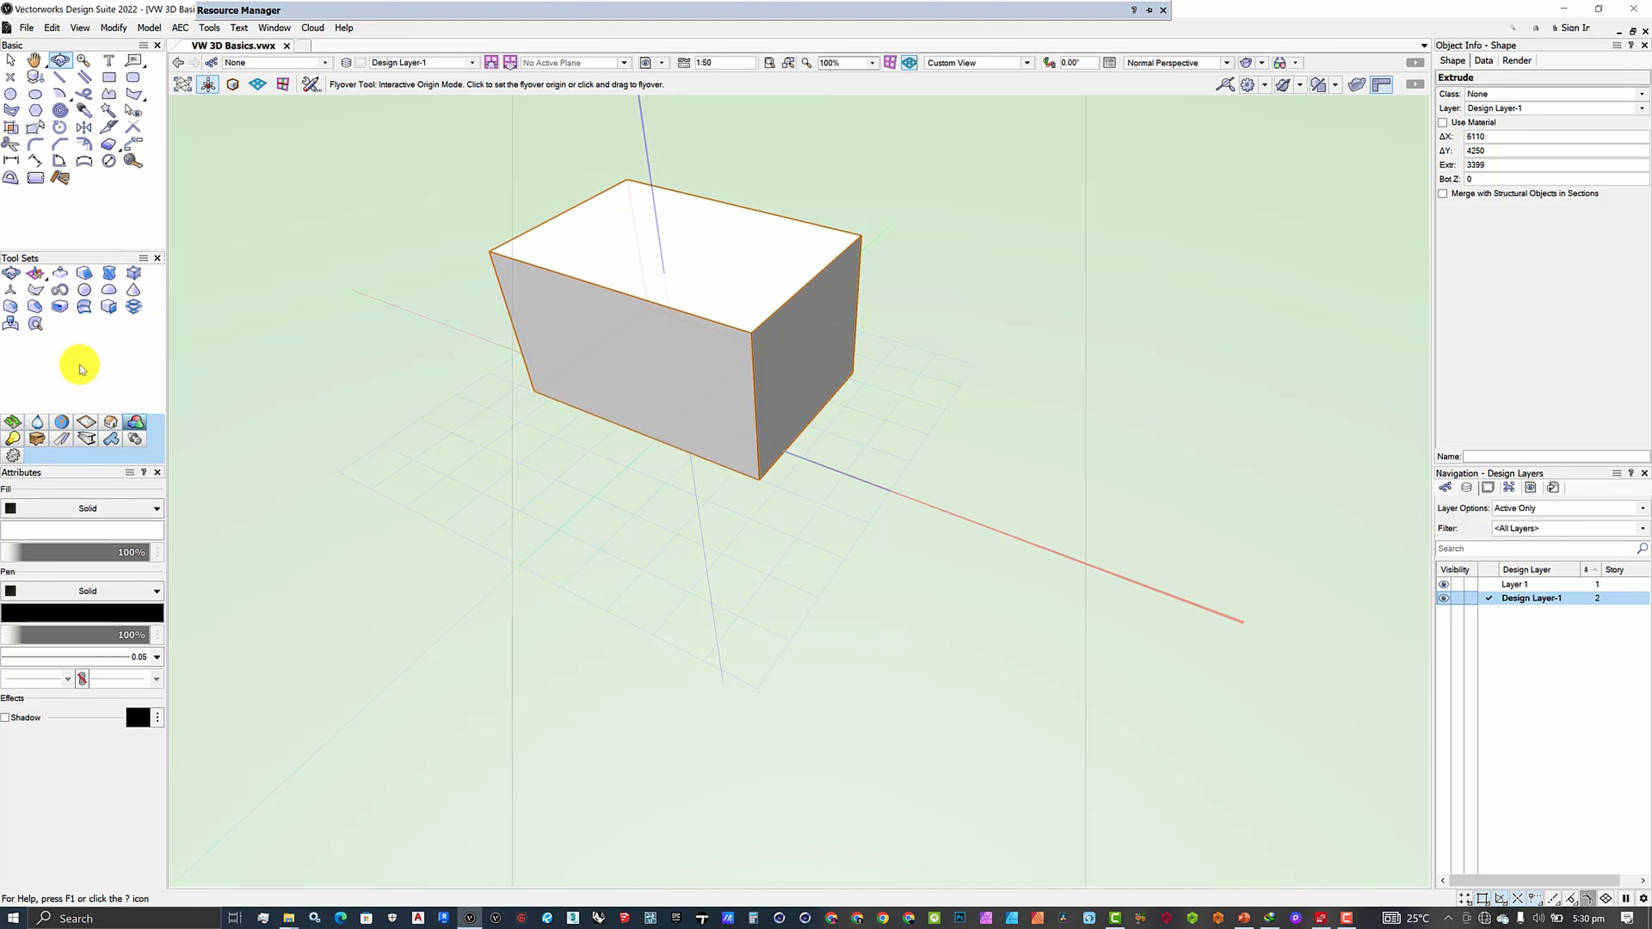
- Taper the box's right end face at -60°, using the top face as the axis plane
click(80, 275)
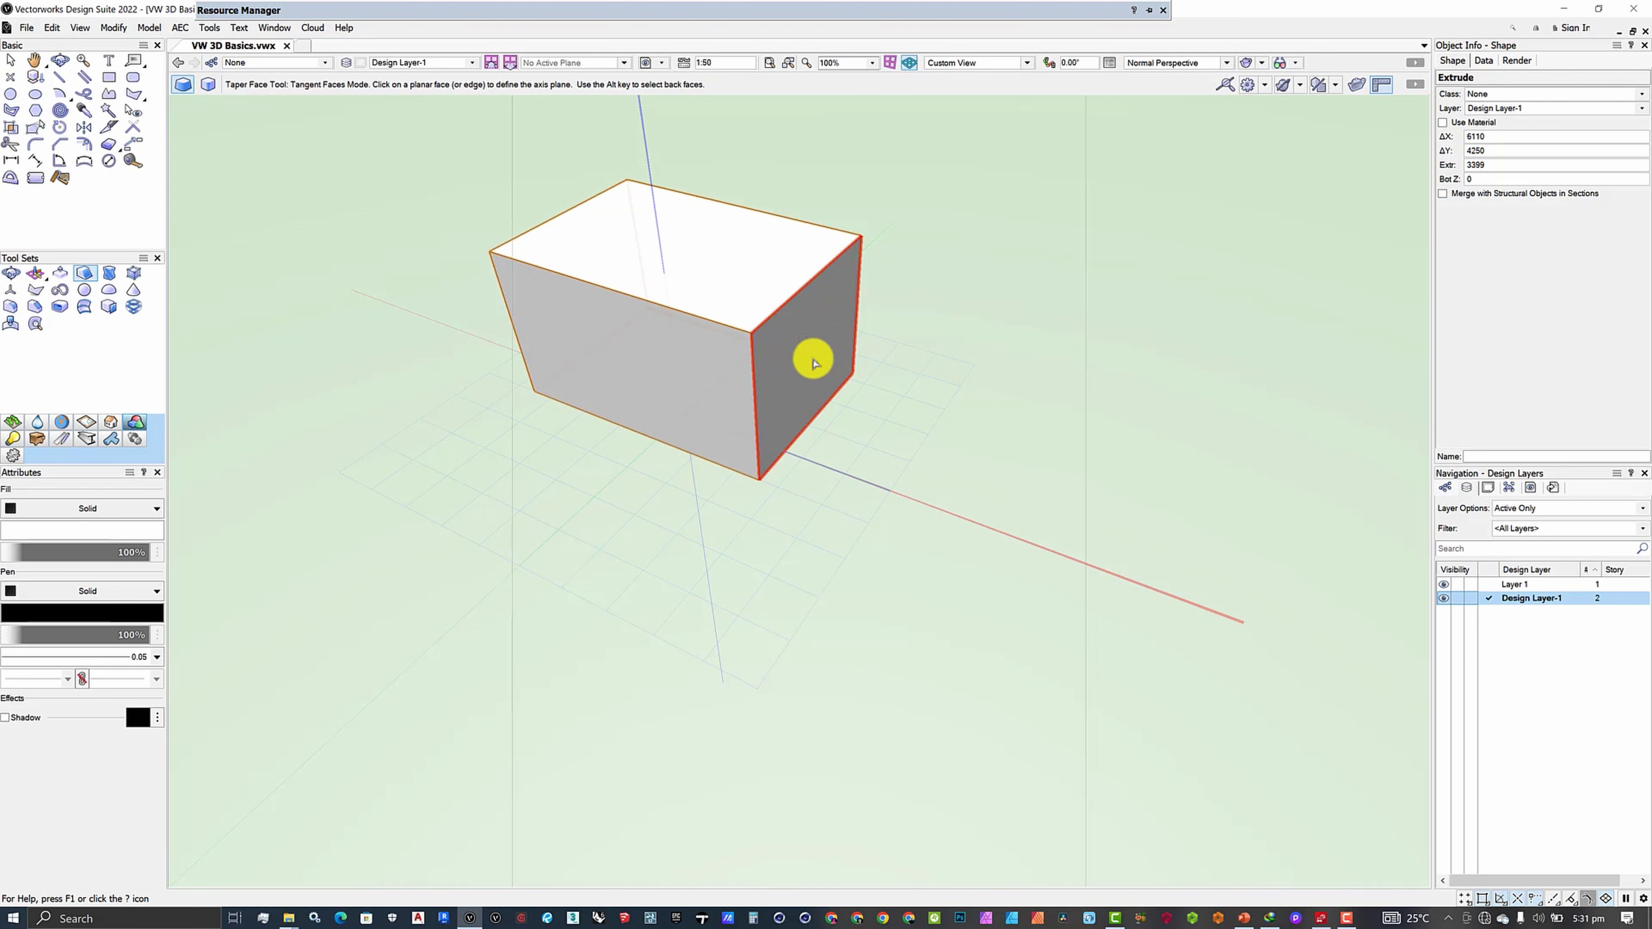
scroll(764, 405, down, 3)
scroll(764, 405, up, 3)
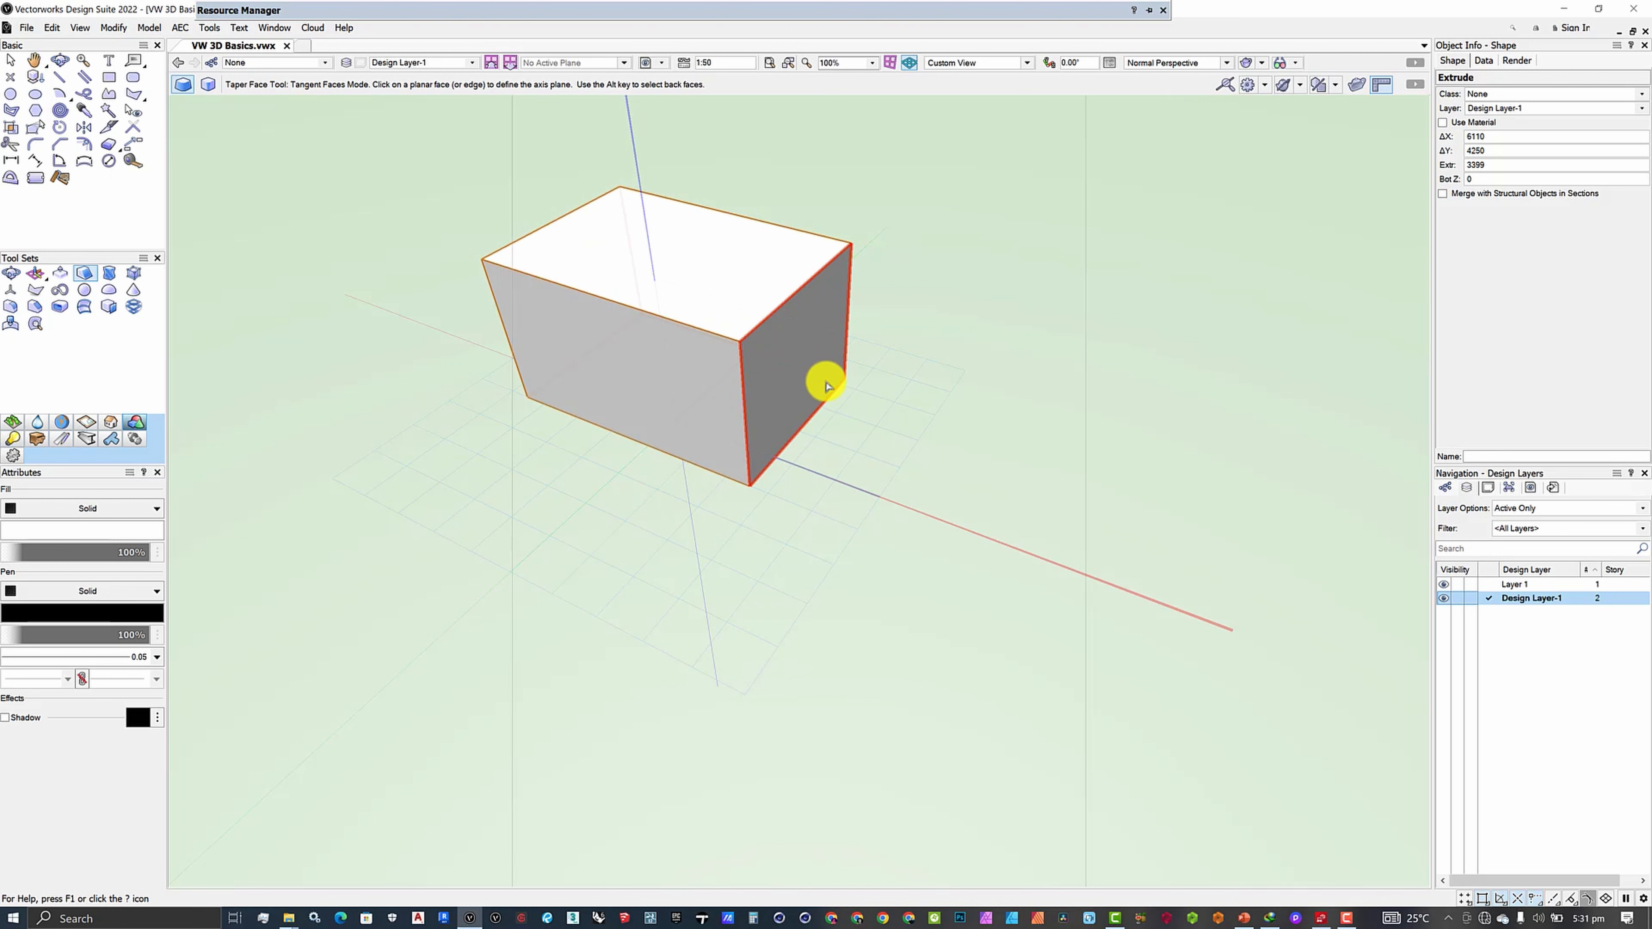
scroll(809, 376, down, 2)
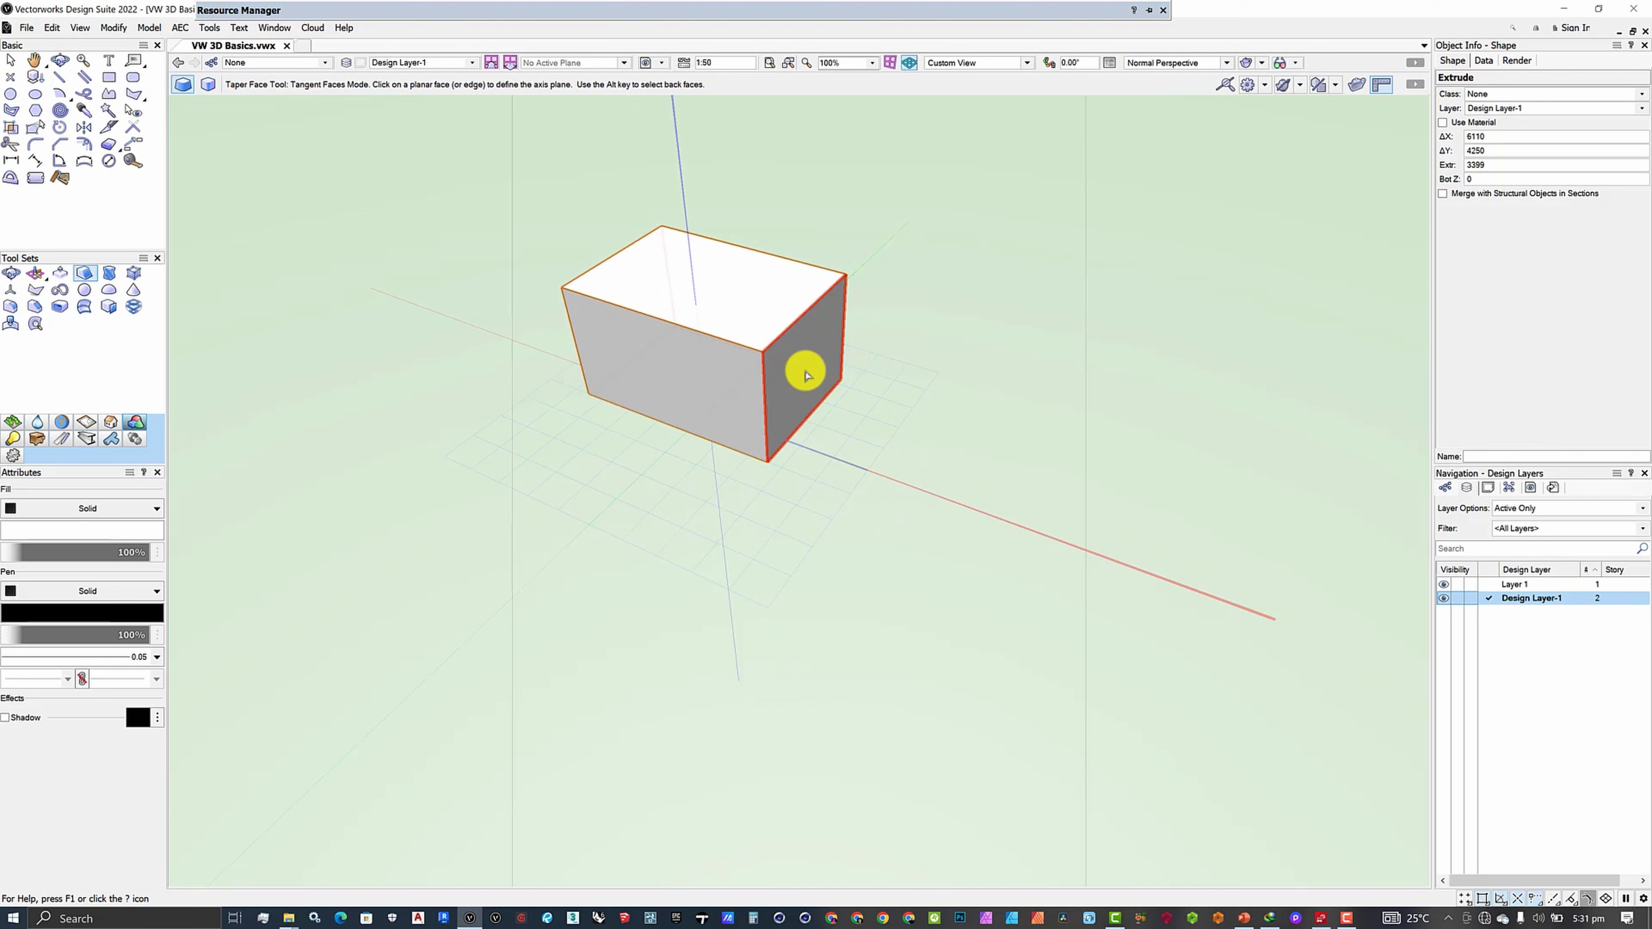
click(727, 292)
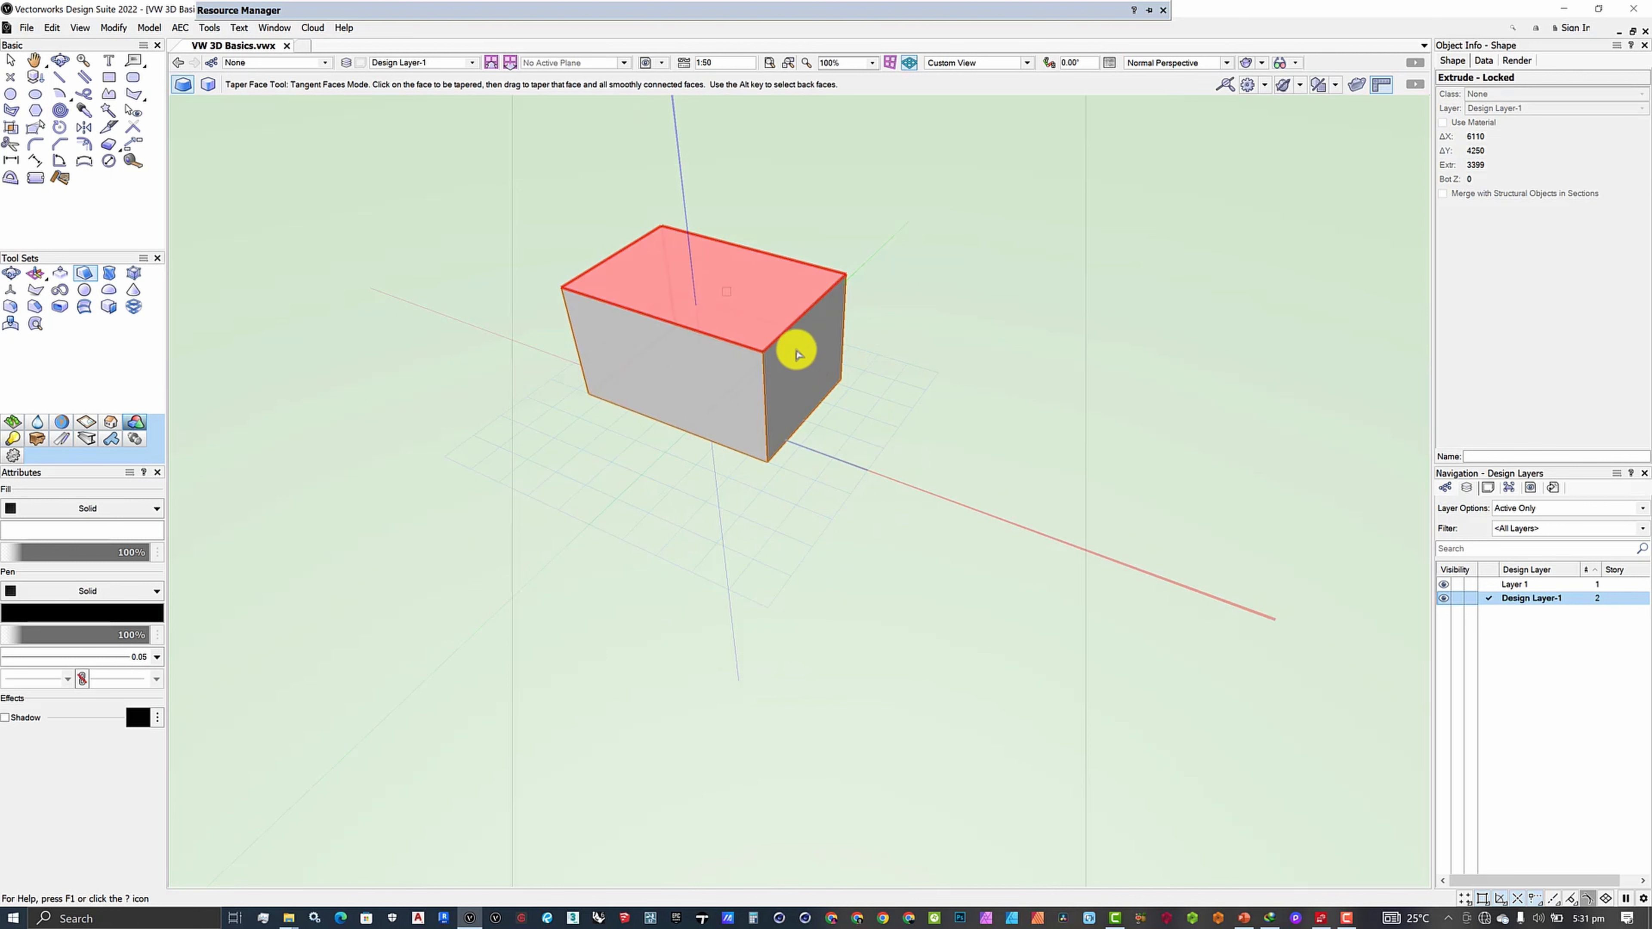
click(802, 359)
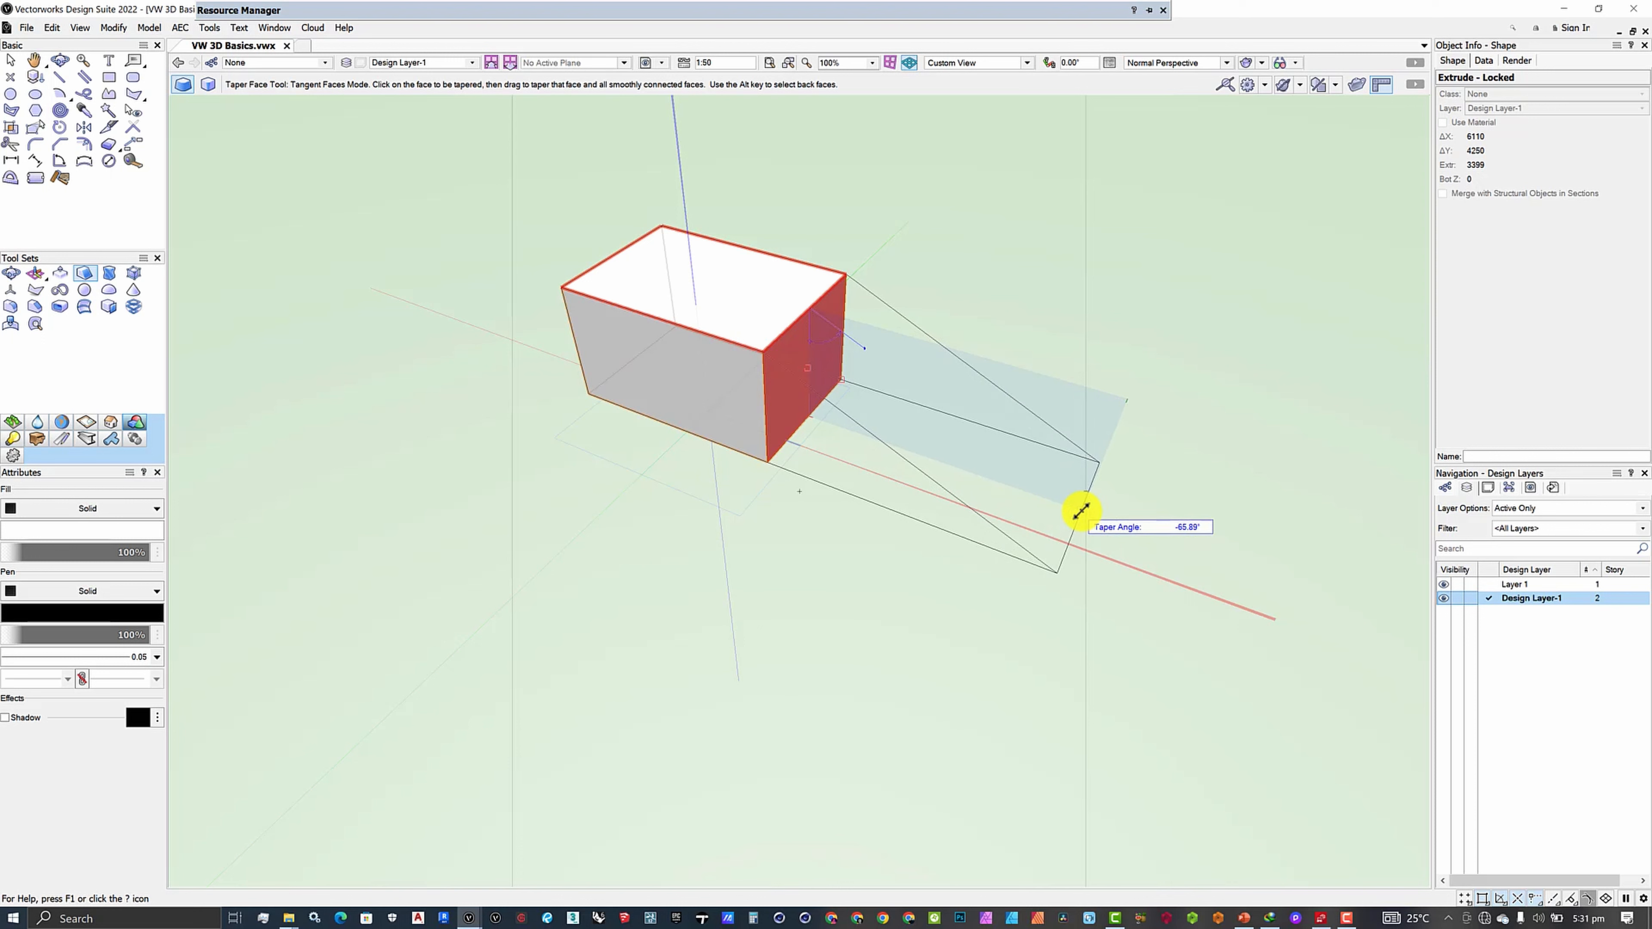
key(Tab)
text(-)
key(Return)
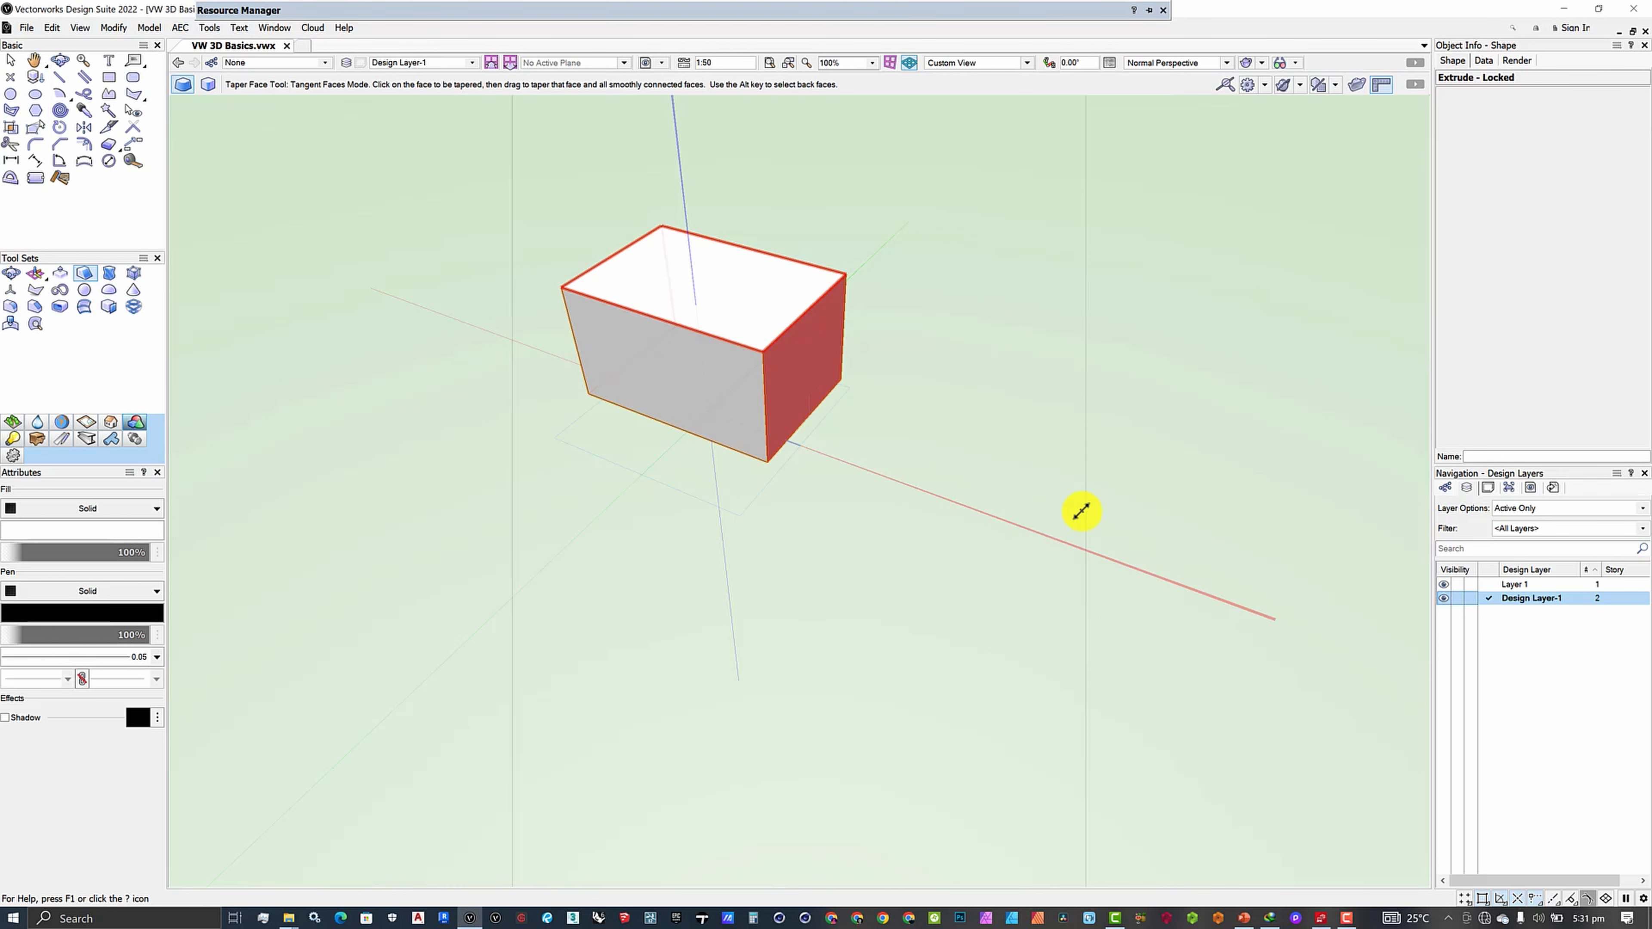
scroll(925, 432, down, 3)
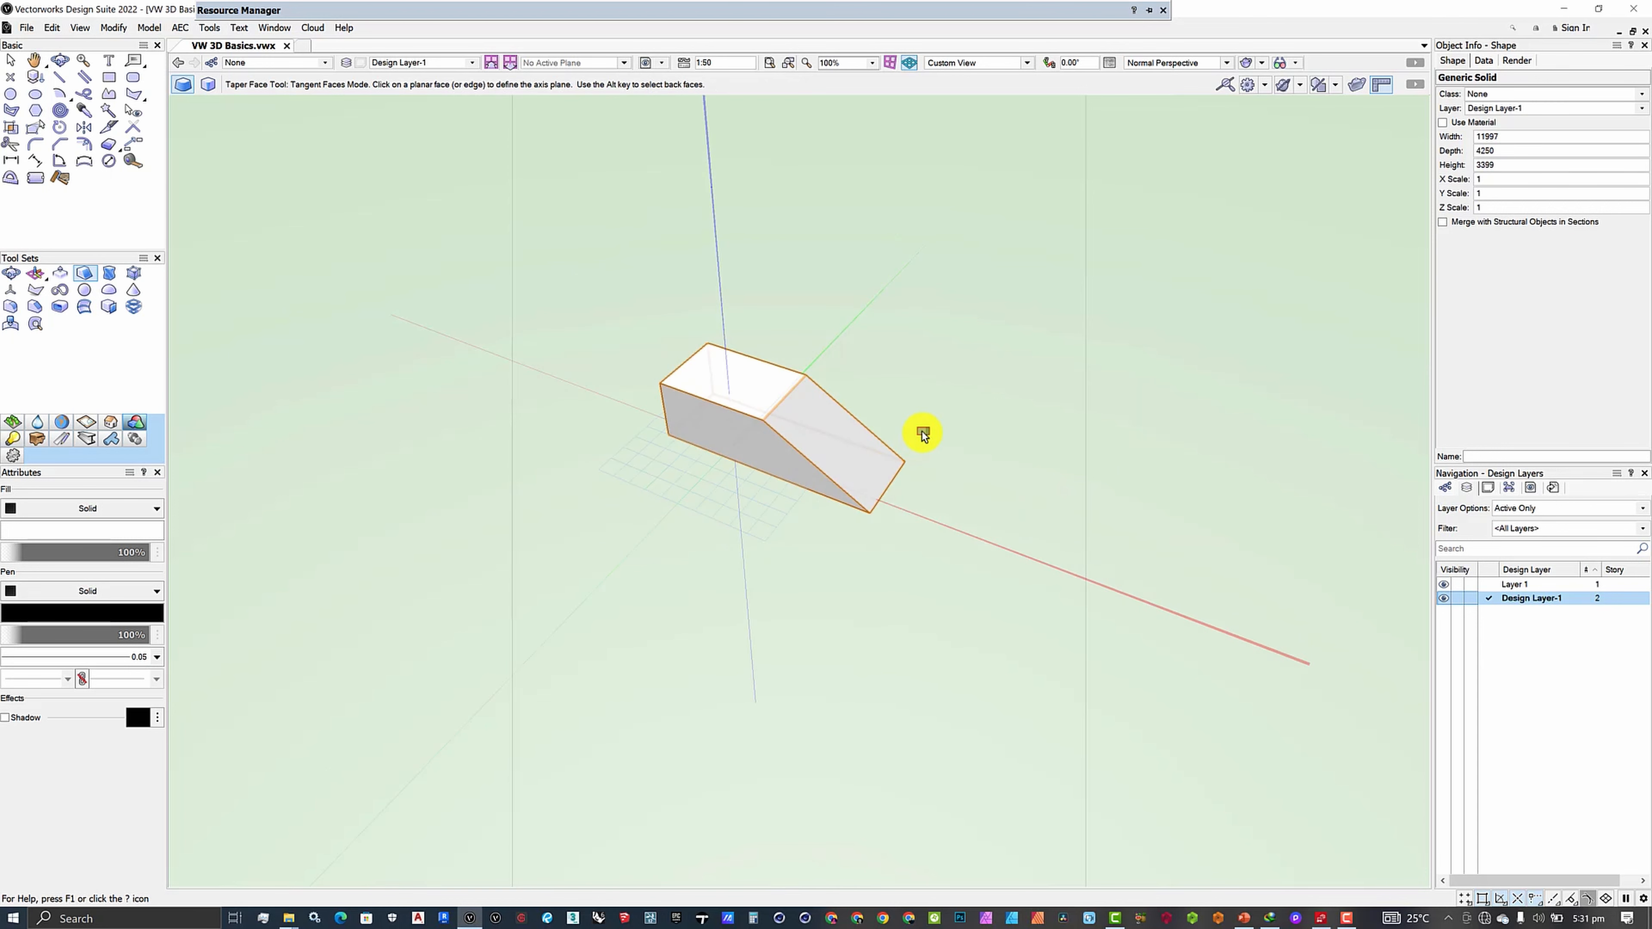
scroll(916, 449, up, 2)
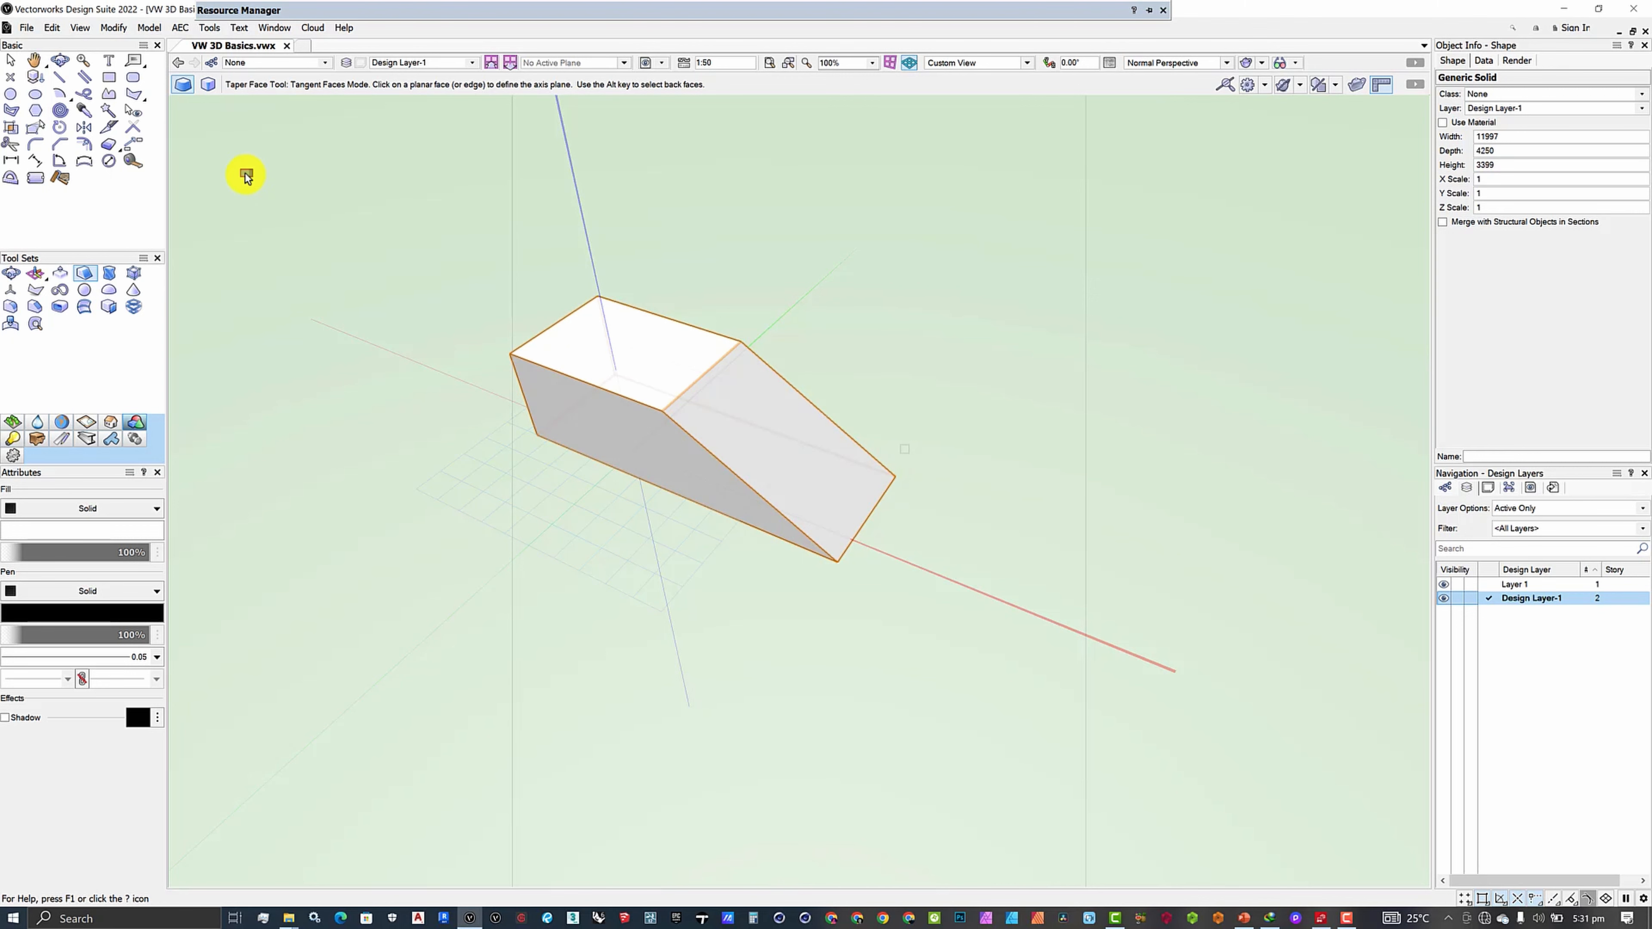
click(60, 59)
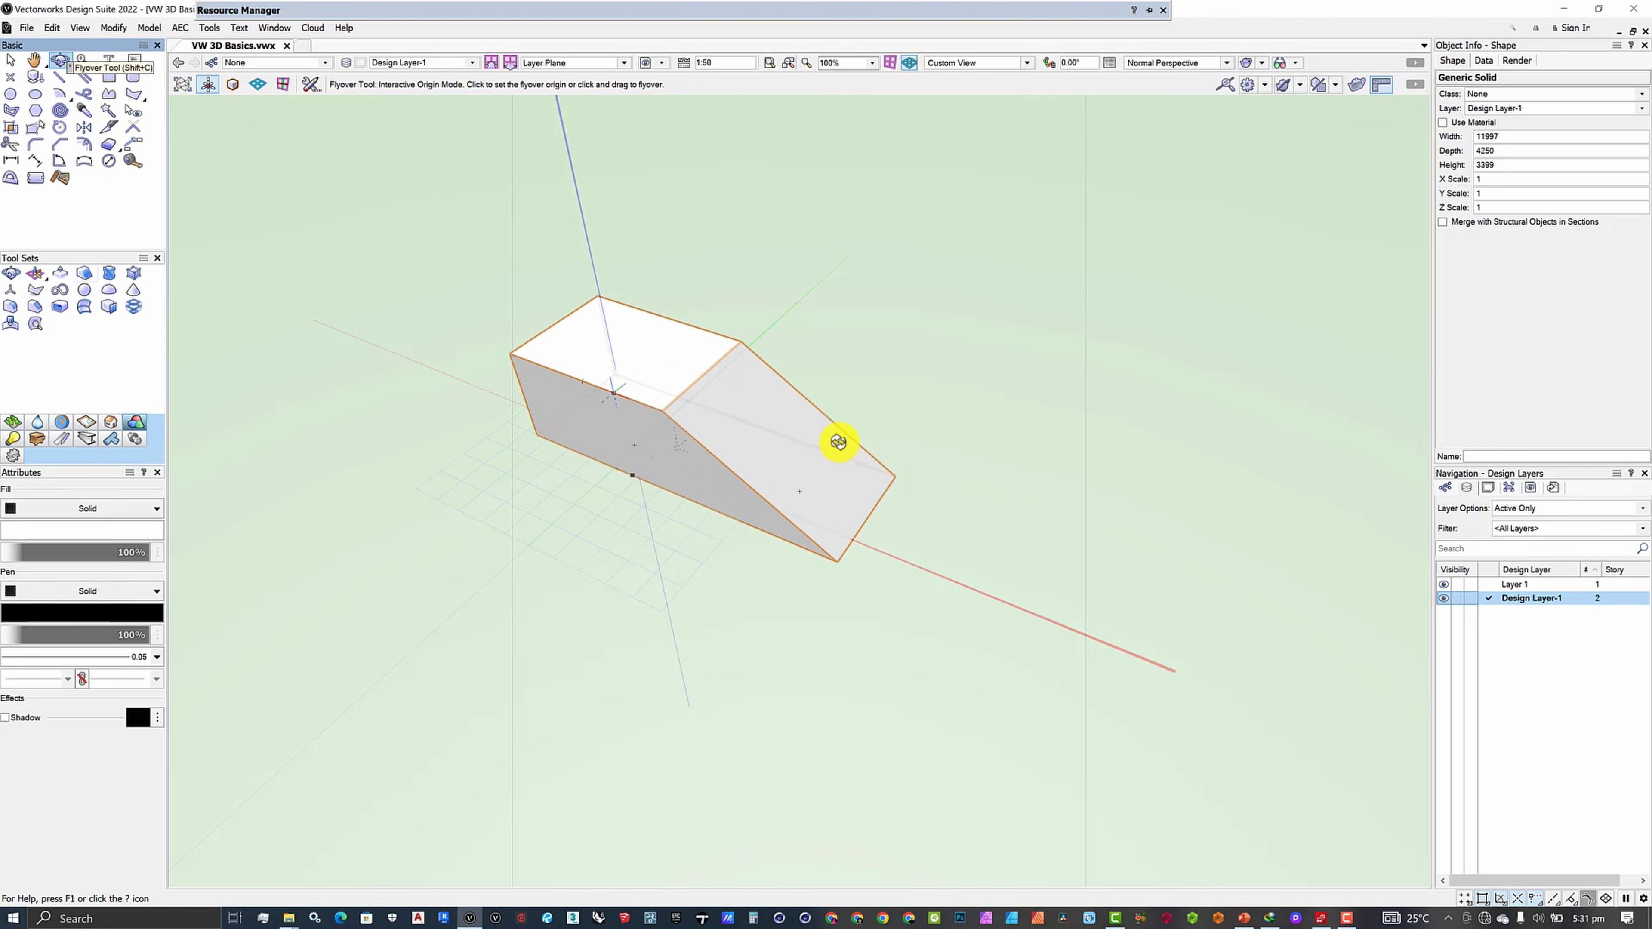
drag(841, 439, 876, 397)
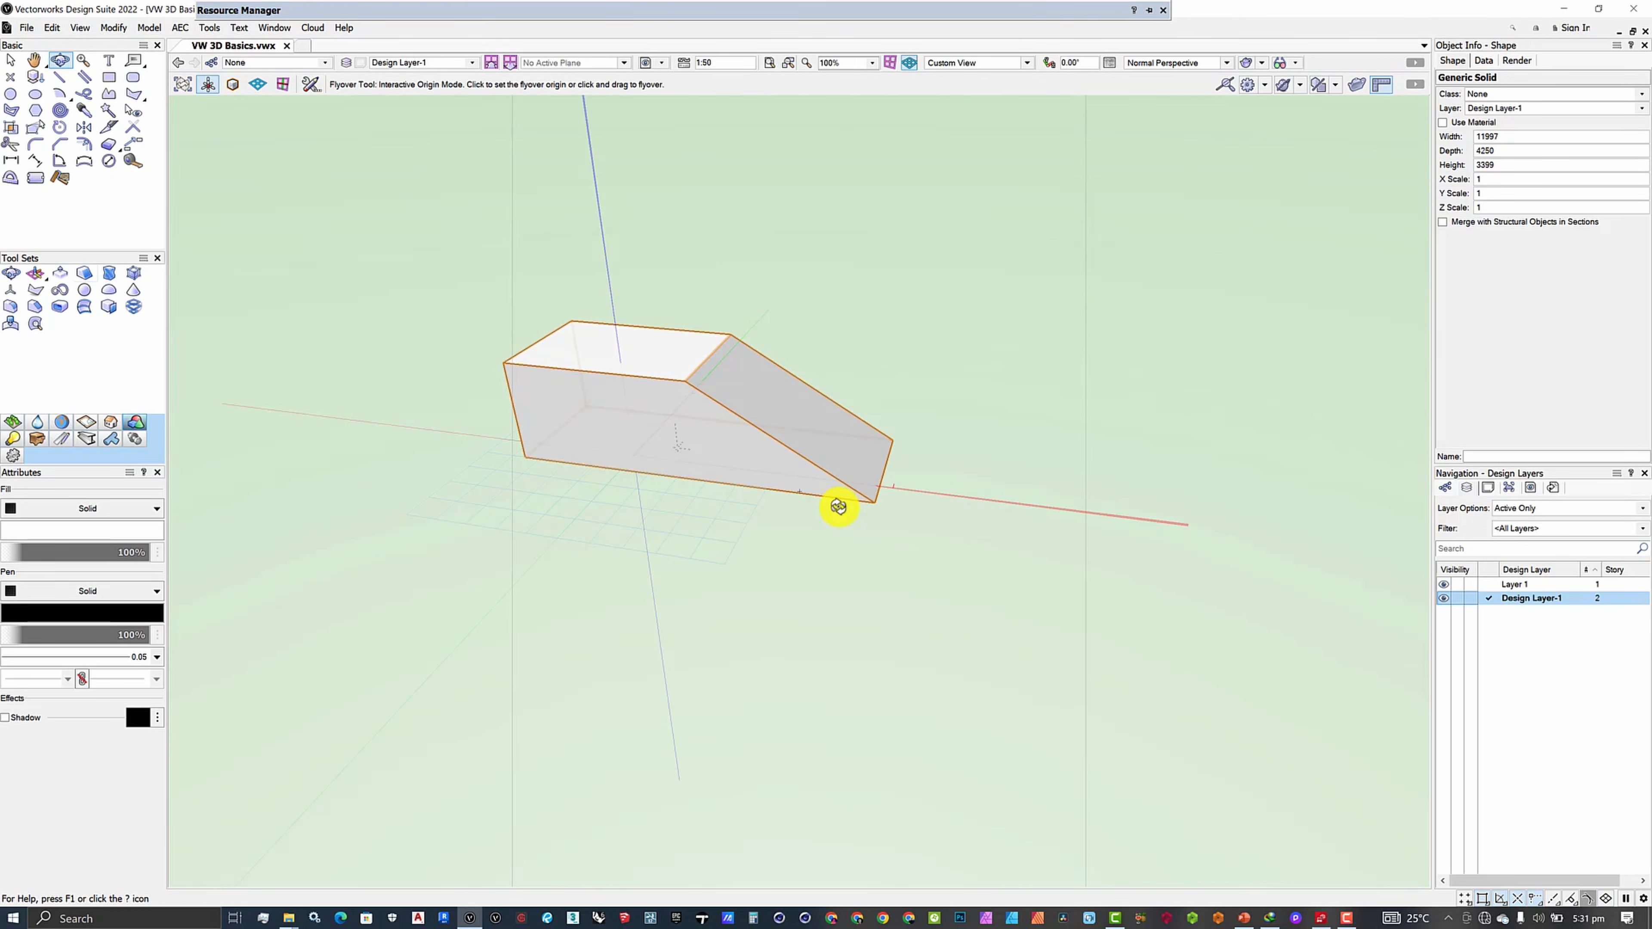
drag(838, 506, 663, 330)
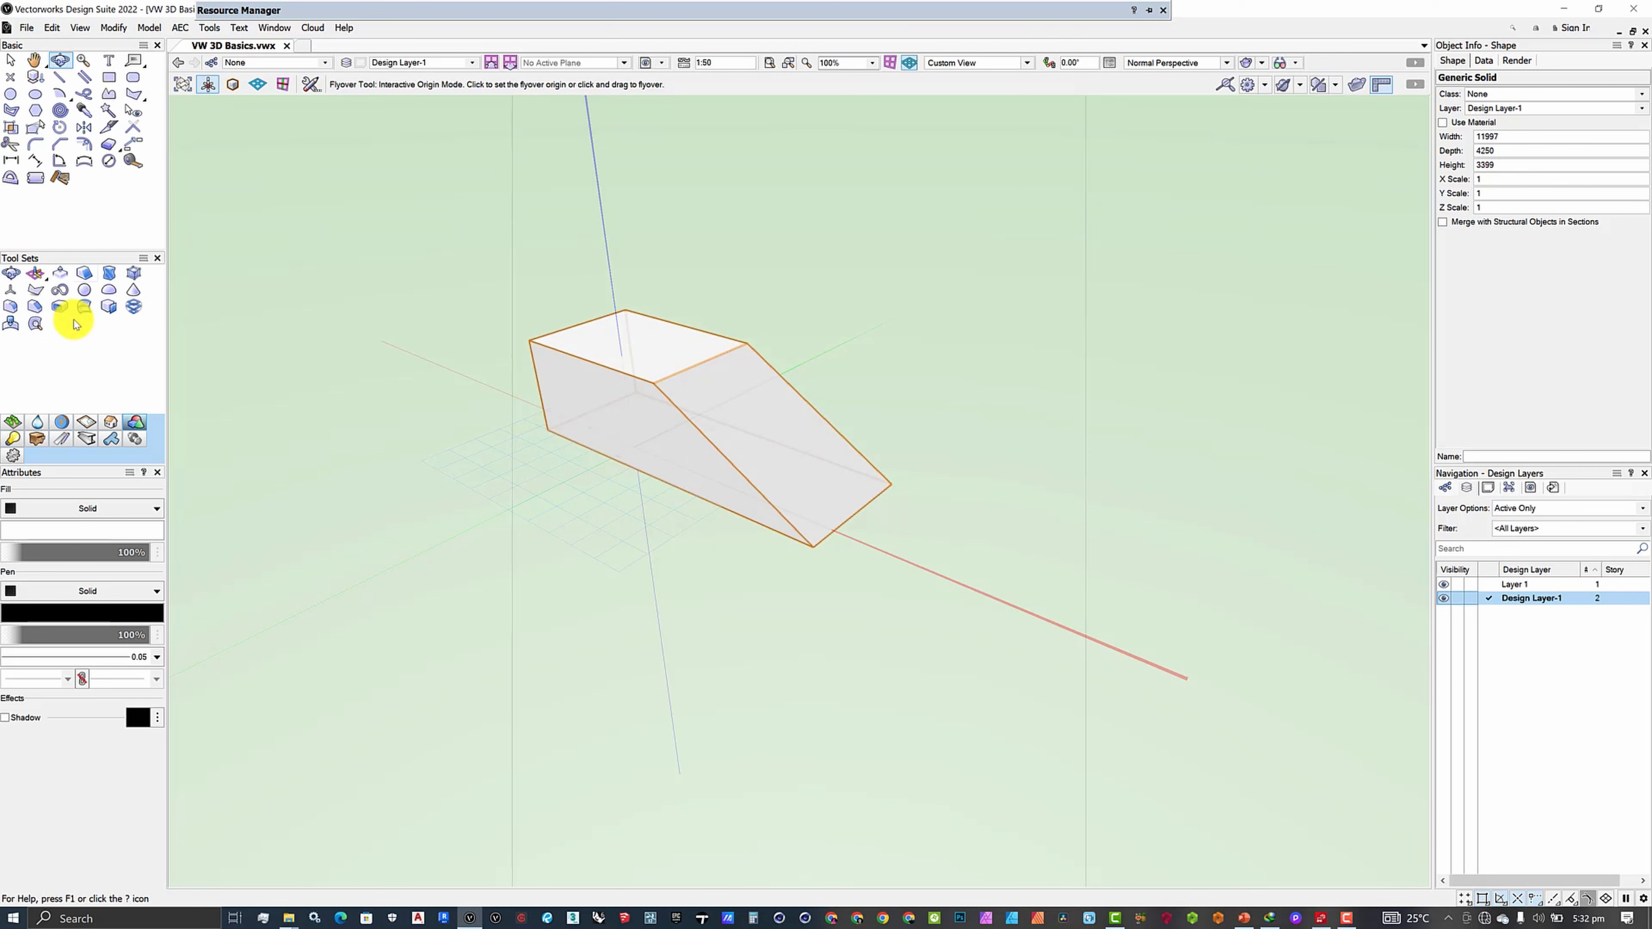
- Taper the front-left side face outward from the top face, then view the solid from lower
click(80, 271)
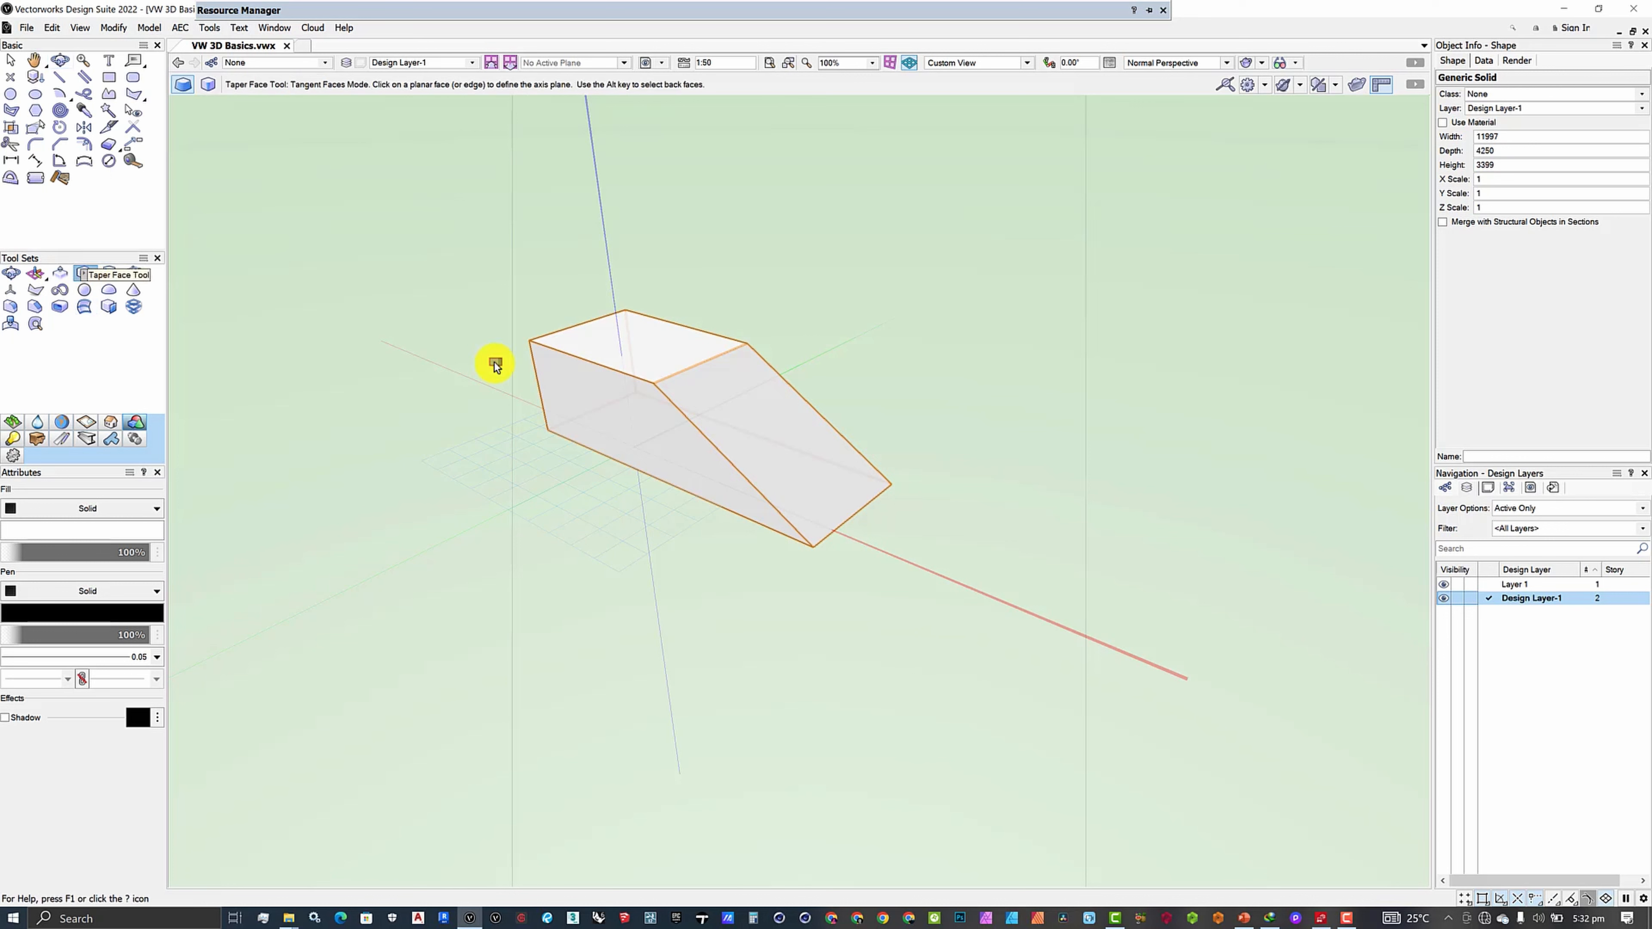
click(604, 344)
drag(583, 405, 400, 582)
scroll(621, 670, down, 3)
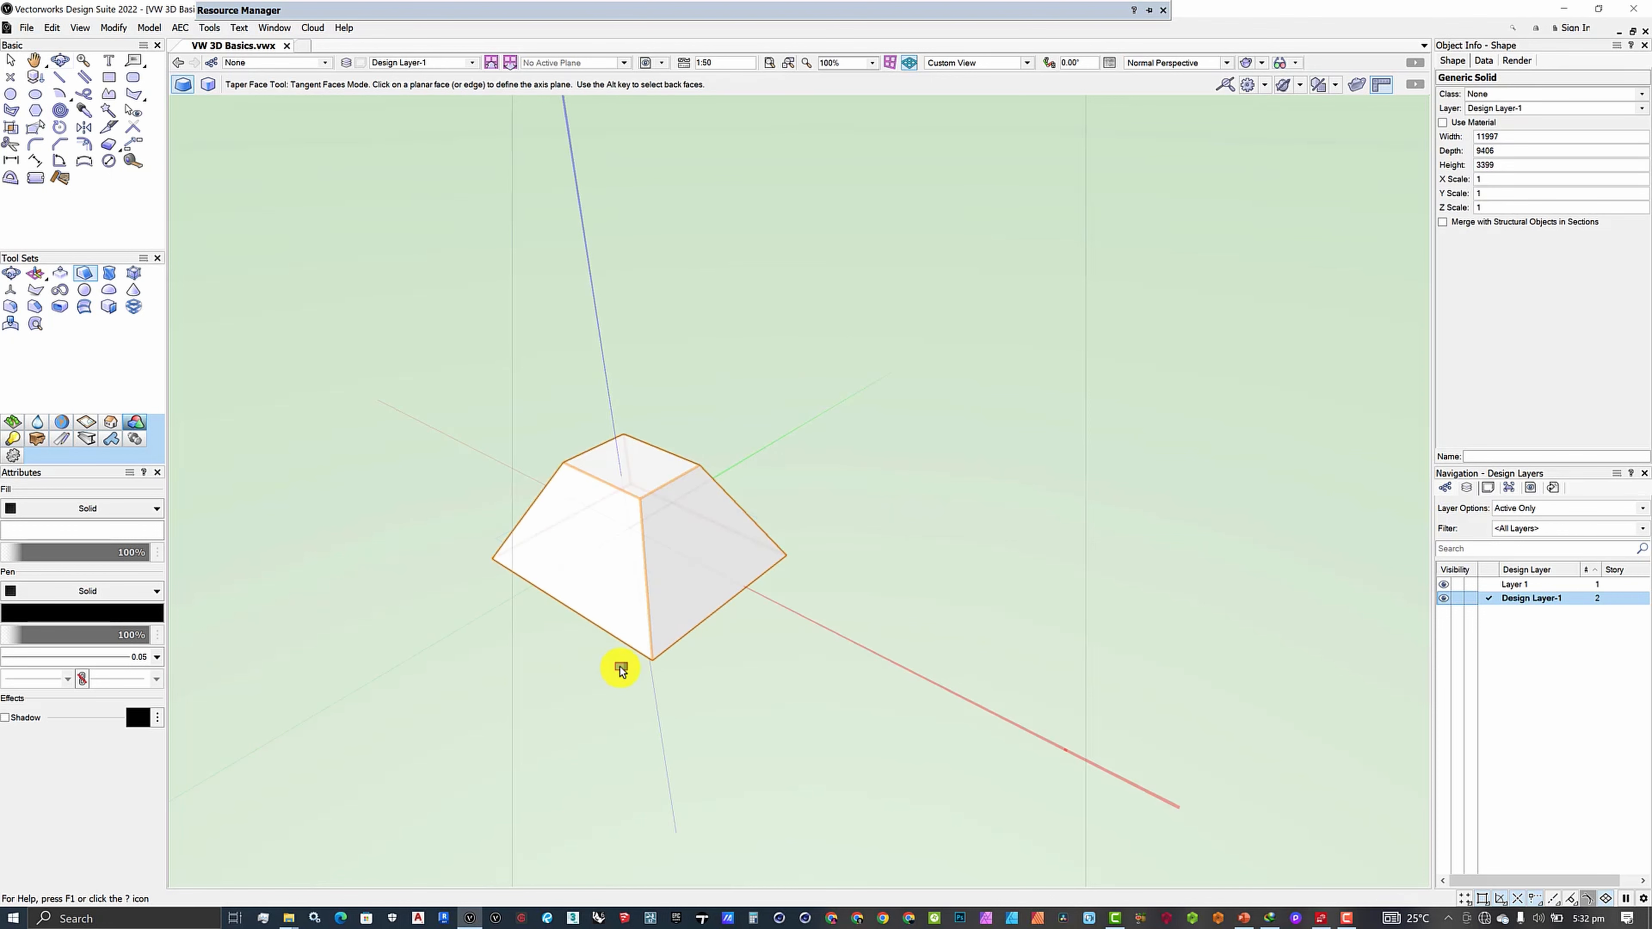
scroll(621, 670, up, 2)
click(60, 62)
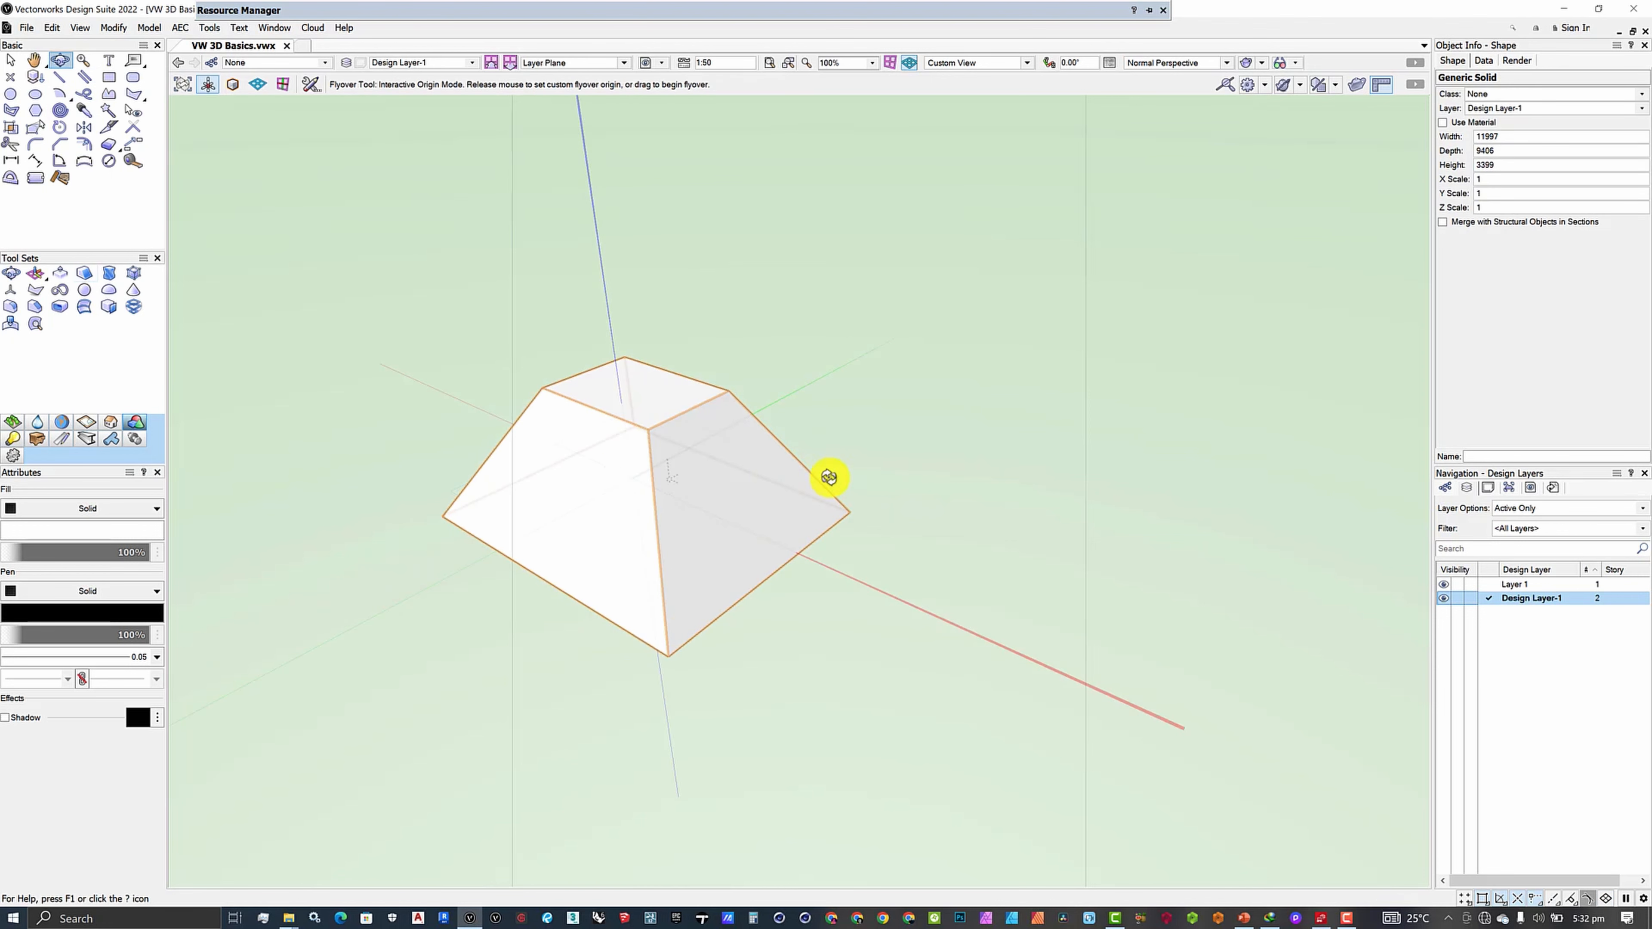
drag(615, 513, 469, 579)
mouse_move(583, 615)
mouse_down()
mouse_move(701, 579)
mouse_move(649, 464)
mouse_move(688, 561)
mouse_move(622, 603)
mouse_move(605, 596)
mouse_up()
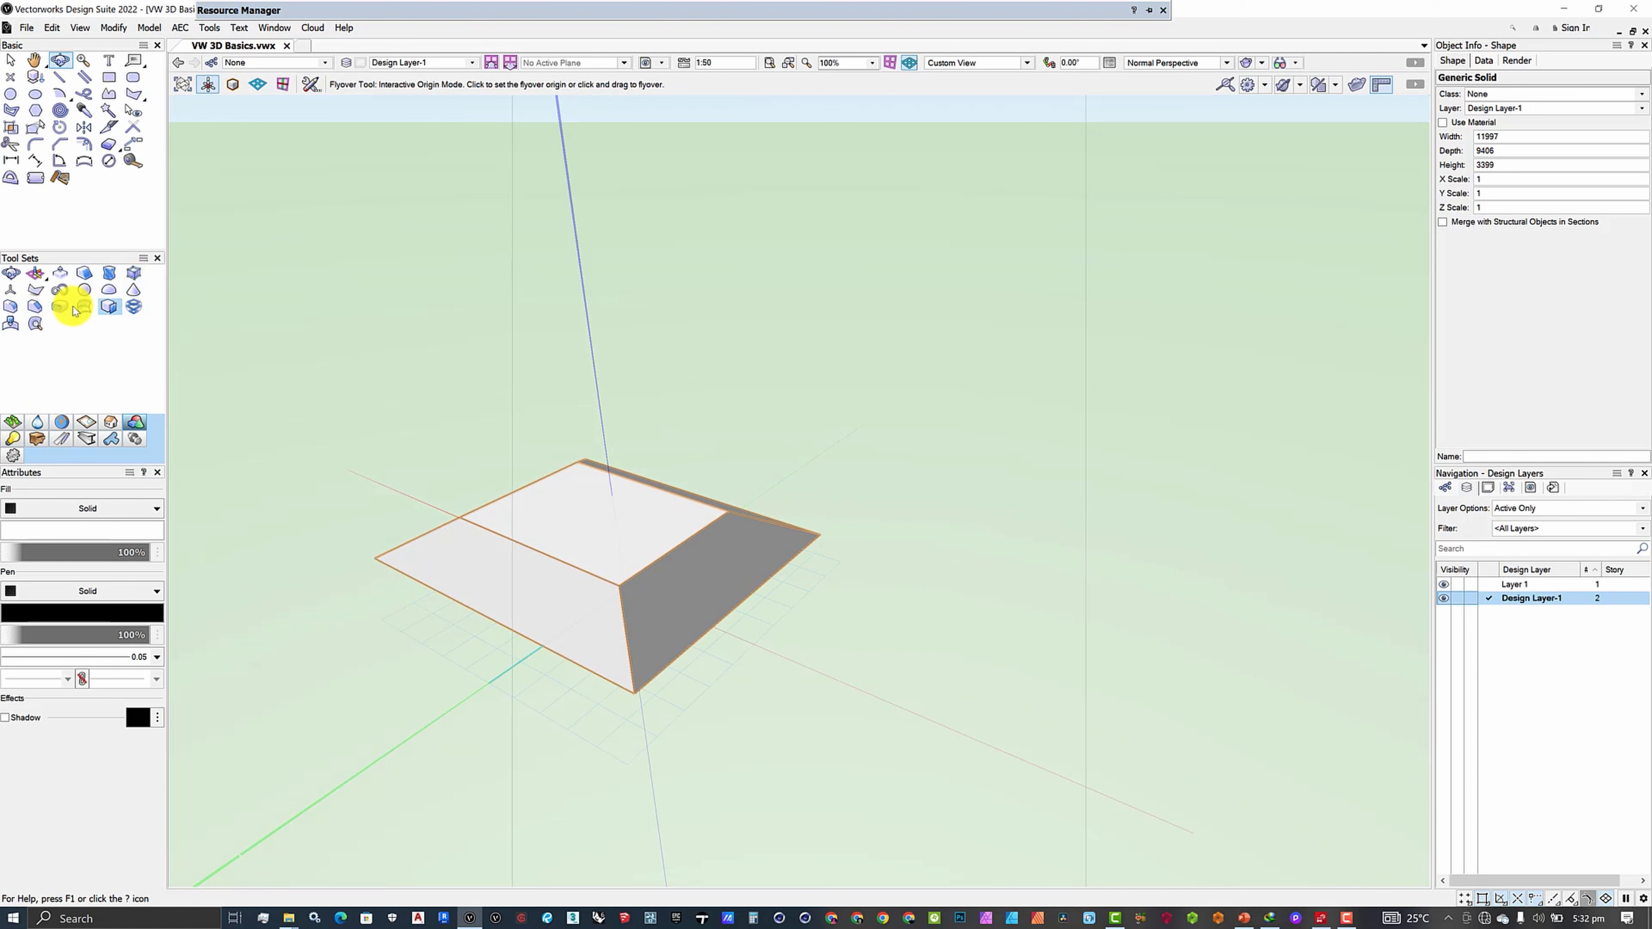
- Taper the right and front side faces outward, giving a 15530 × 11946 × 3399 frustum
click(594, 529)
click(683, 579)
mouse_move(735, 604)
mouse_down()
mouse_move(804, 650)
mouse_move(746, 635)
mouse_up()
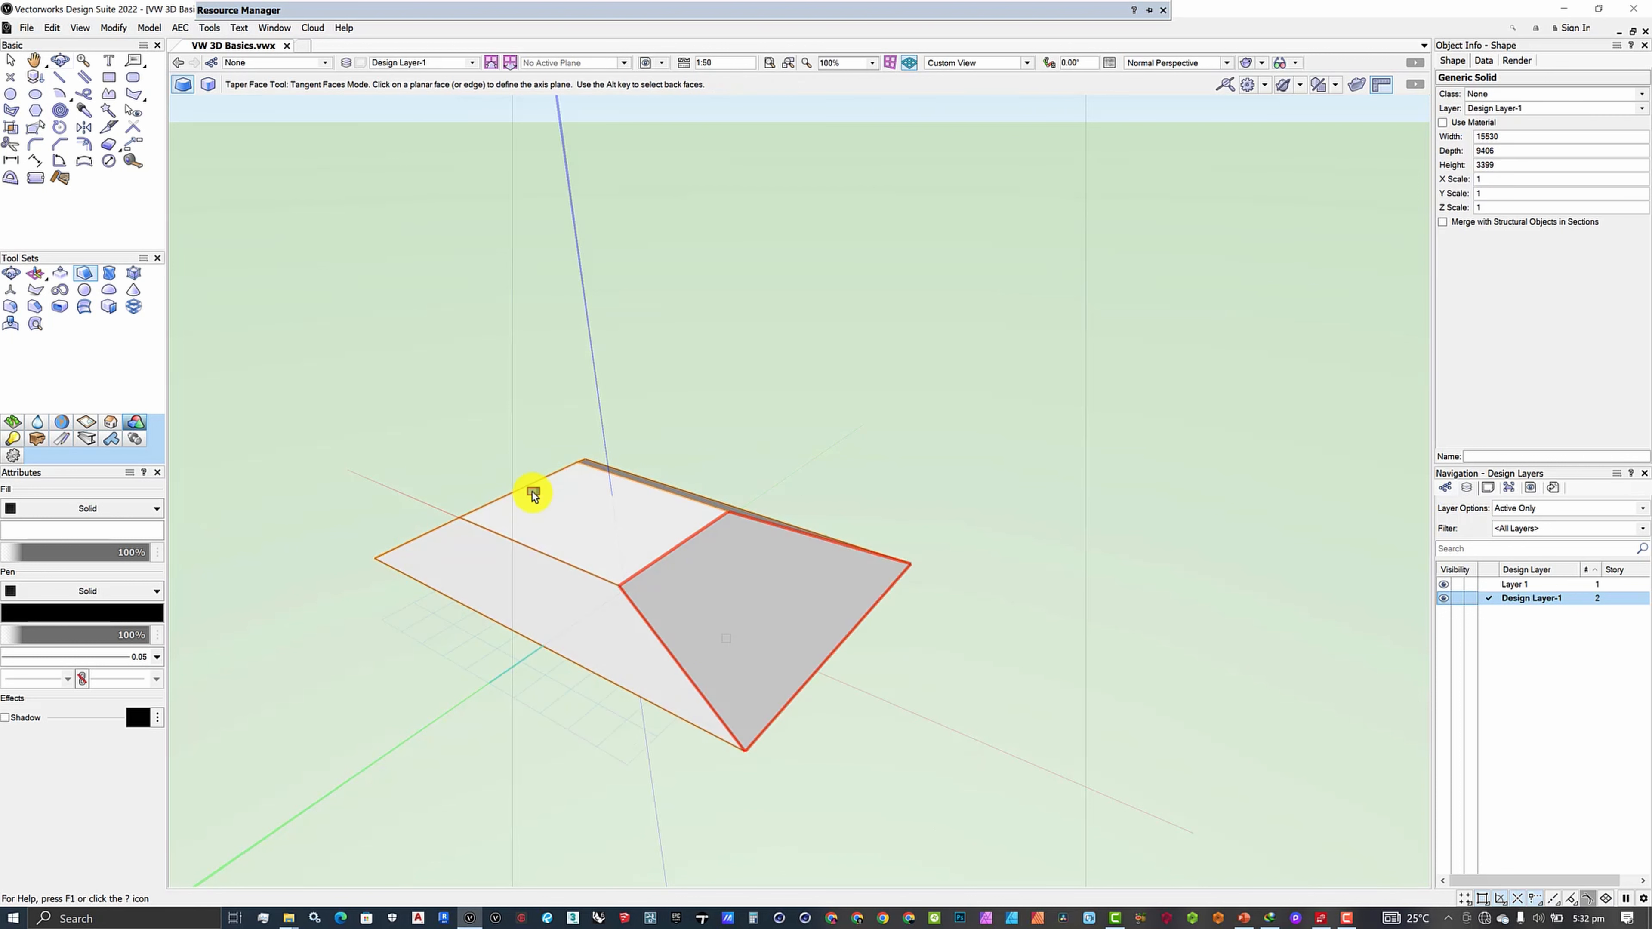
click(546, 511)
drag(528, 602, 449, 665)
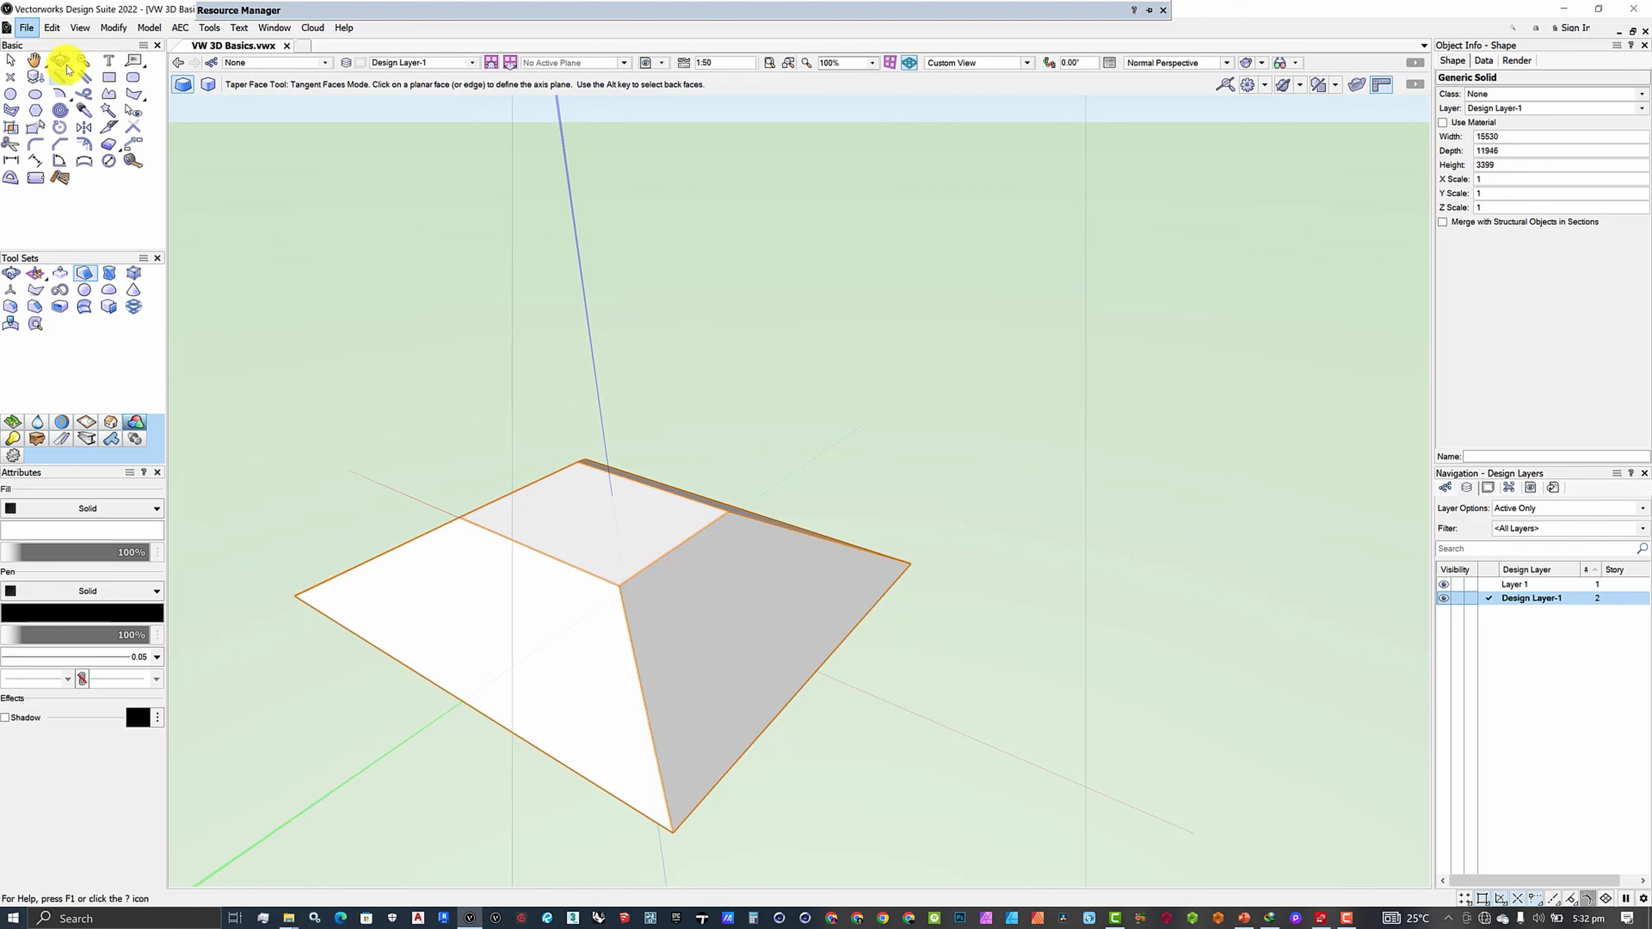
shift+middle_drag(408, 388, 775, 480)
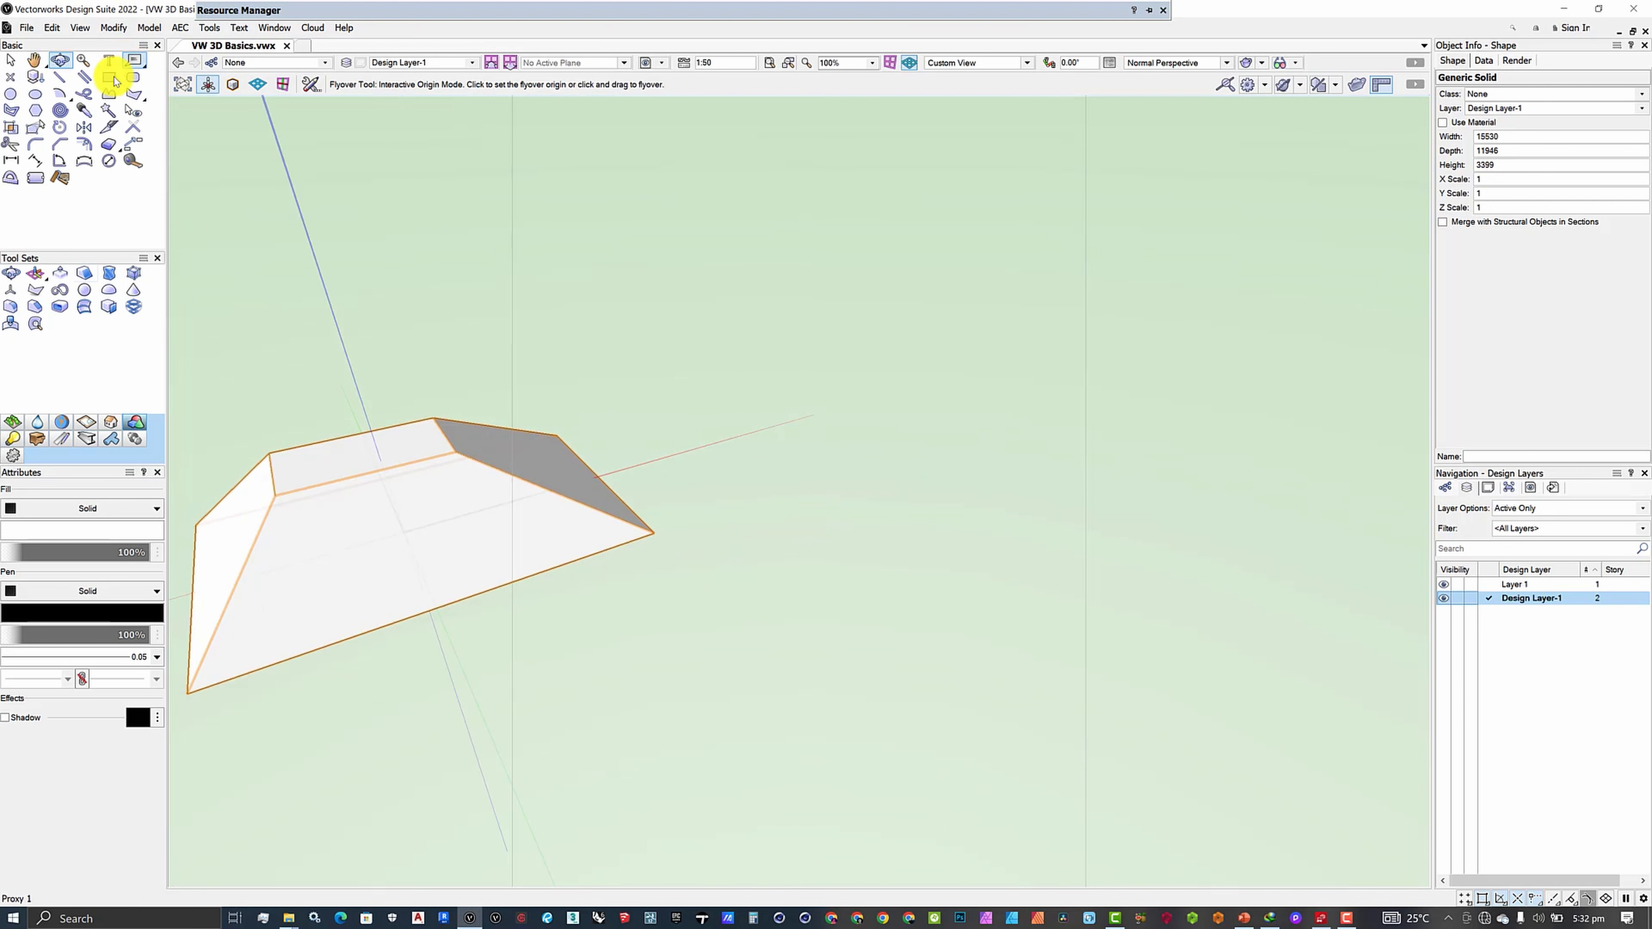
- Draw a 12370 × 9350 rectangle beside the pyramid and extrude it 600 thick
key(4)
click(740, 443)
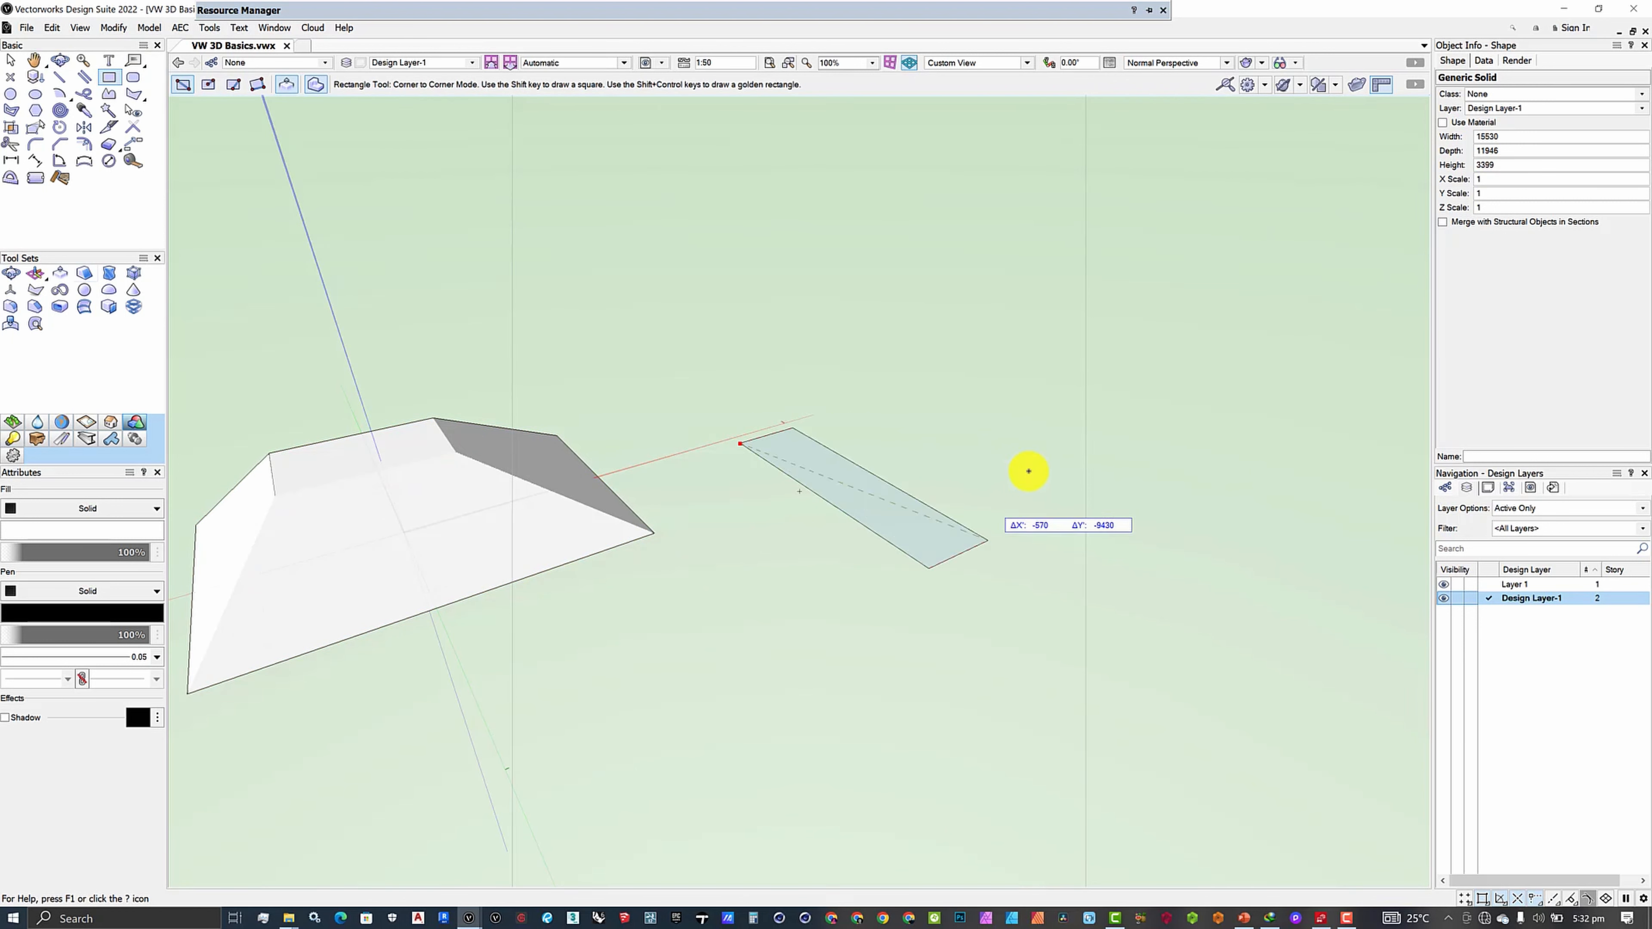
click(1037, 446)
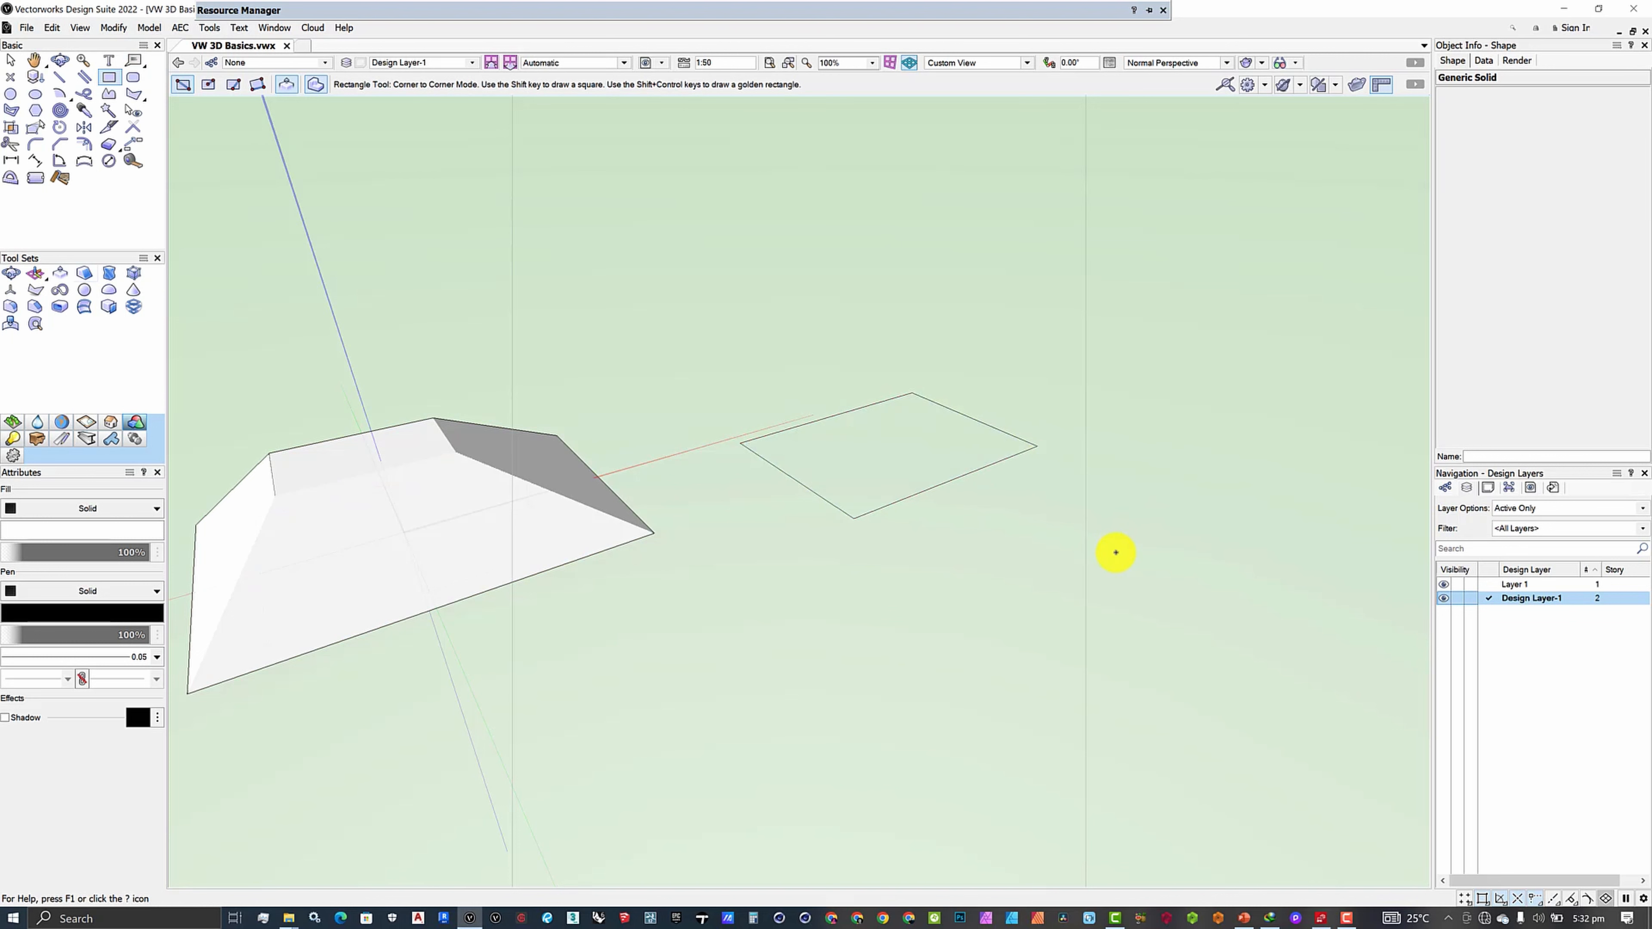
key(ctrl+e)
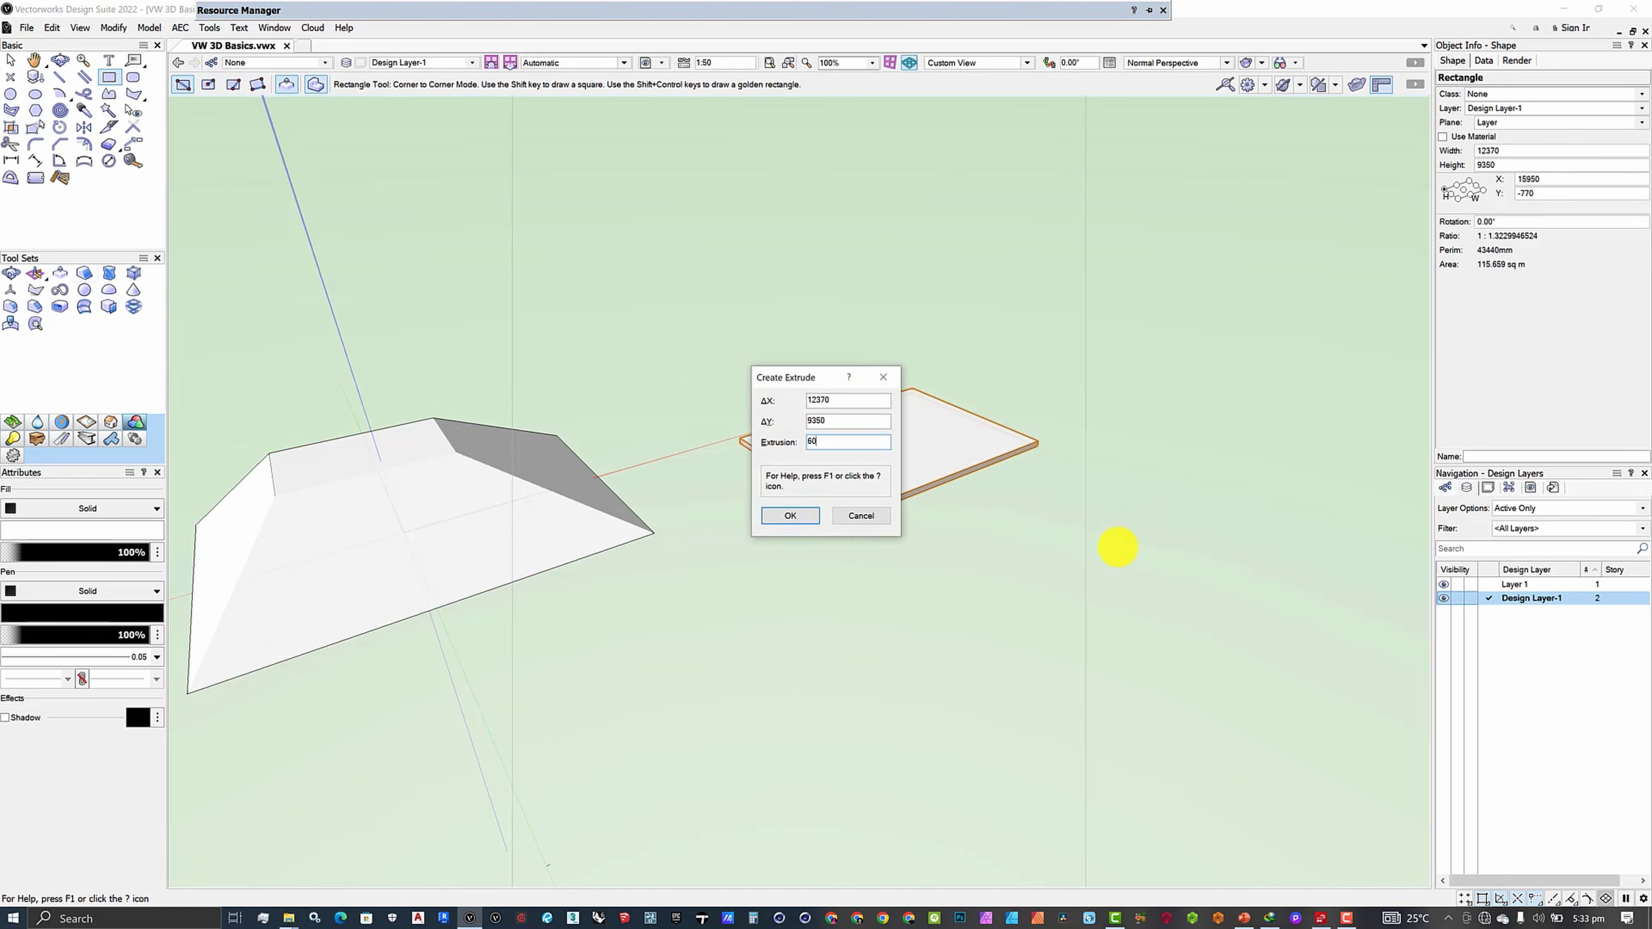
key(Return)
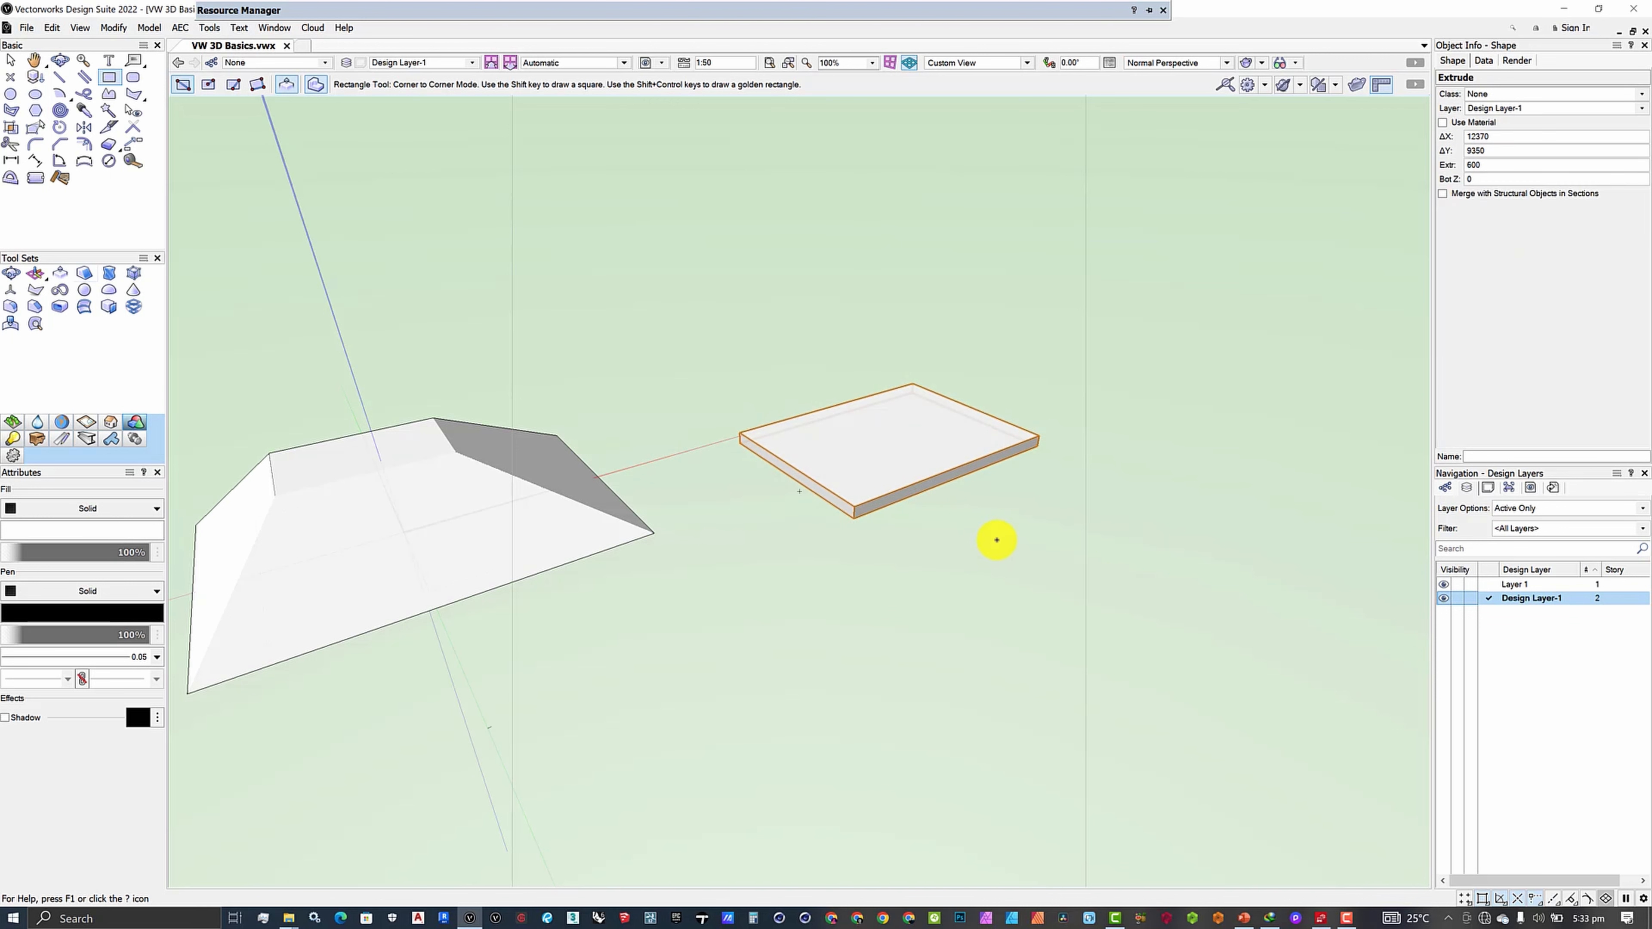
scroll(991, 541, up, 3)
scroll(845, 542, down, 1)
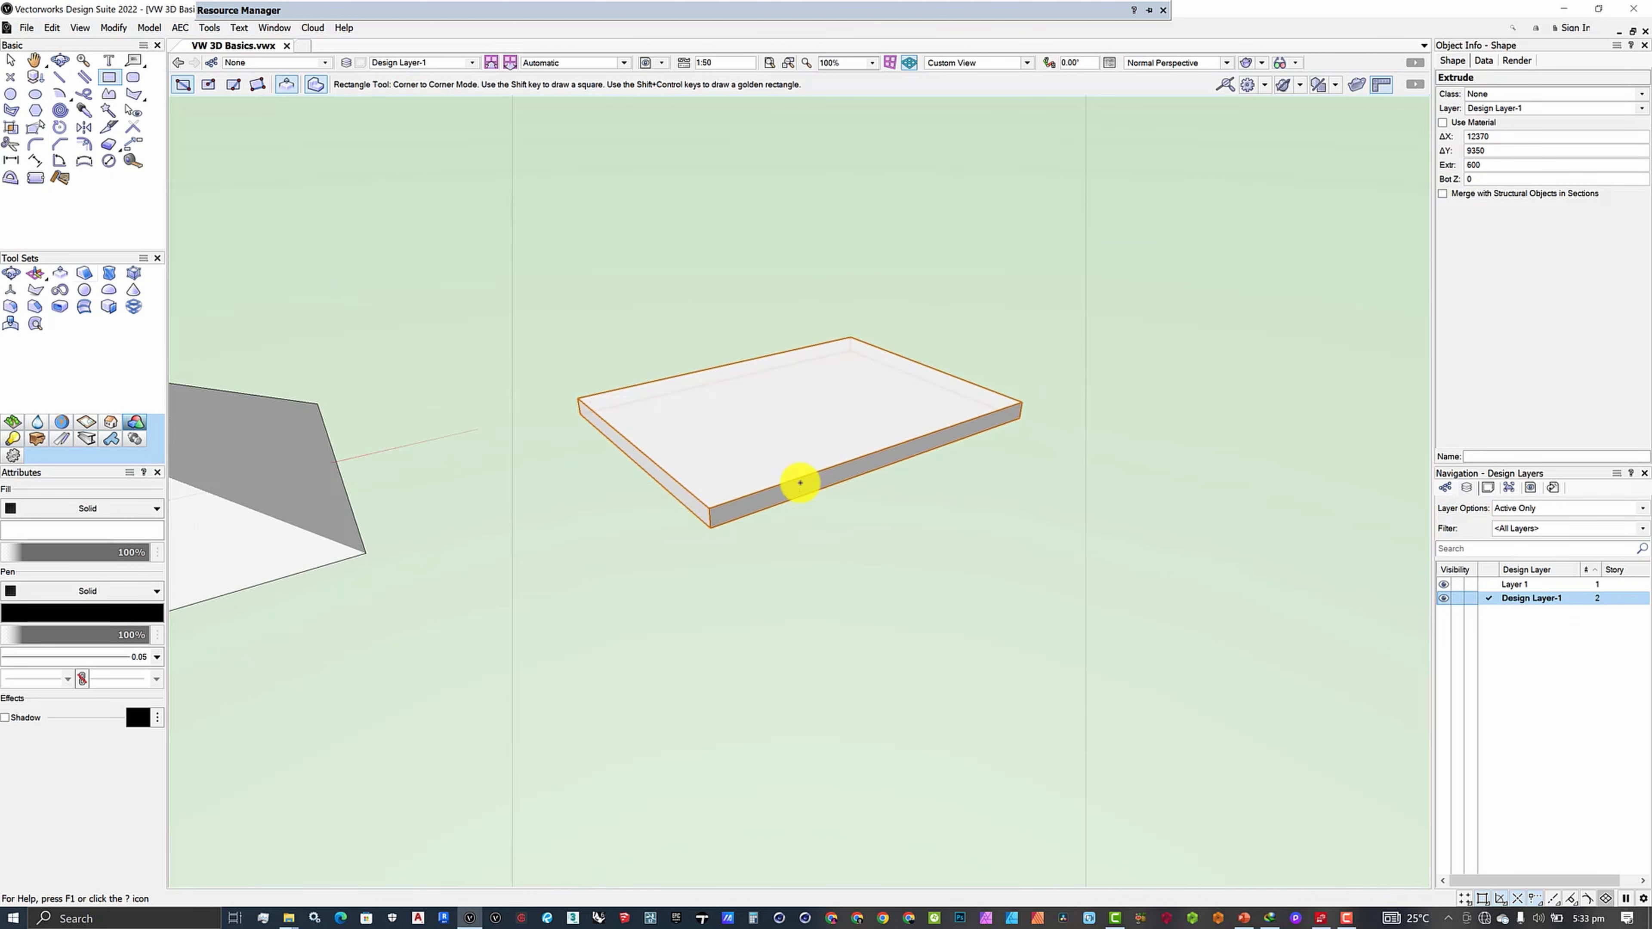
scroll(813, 486, down, 1)
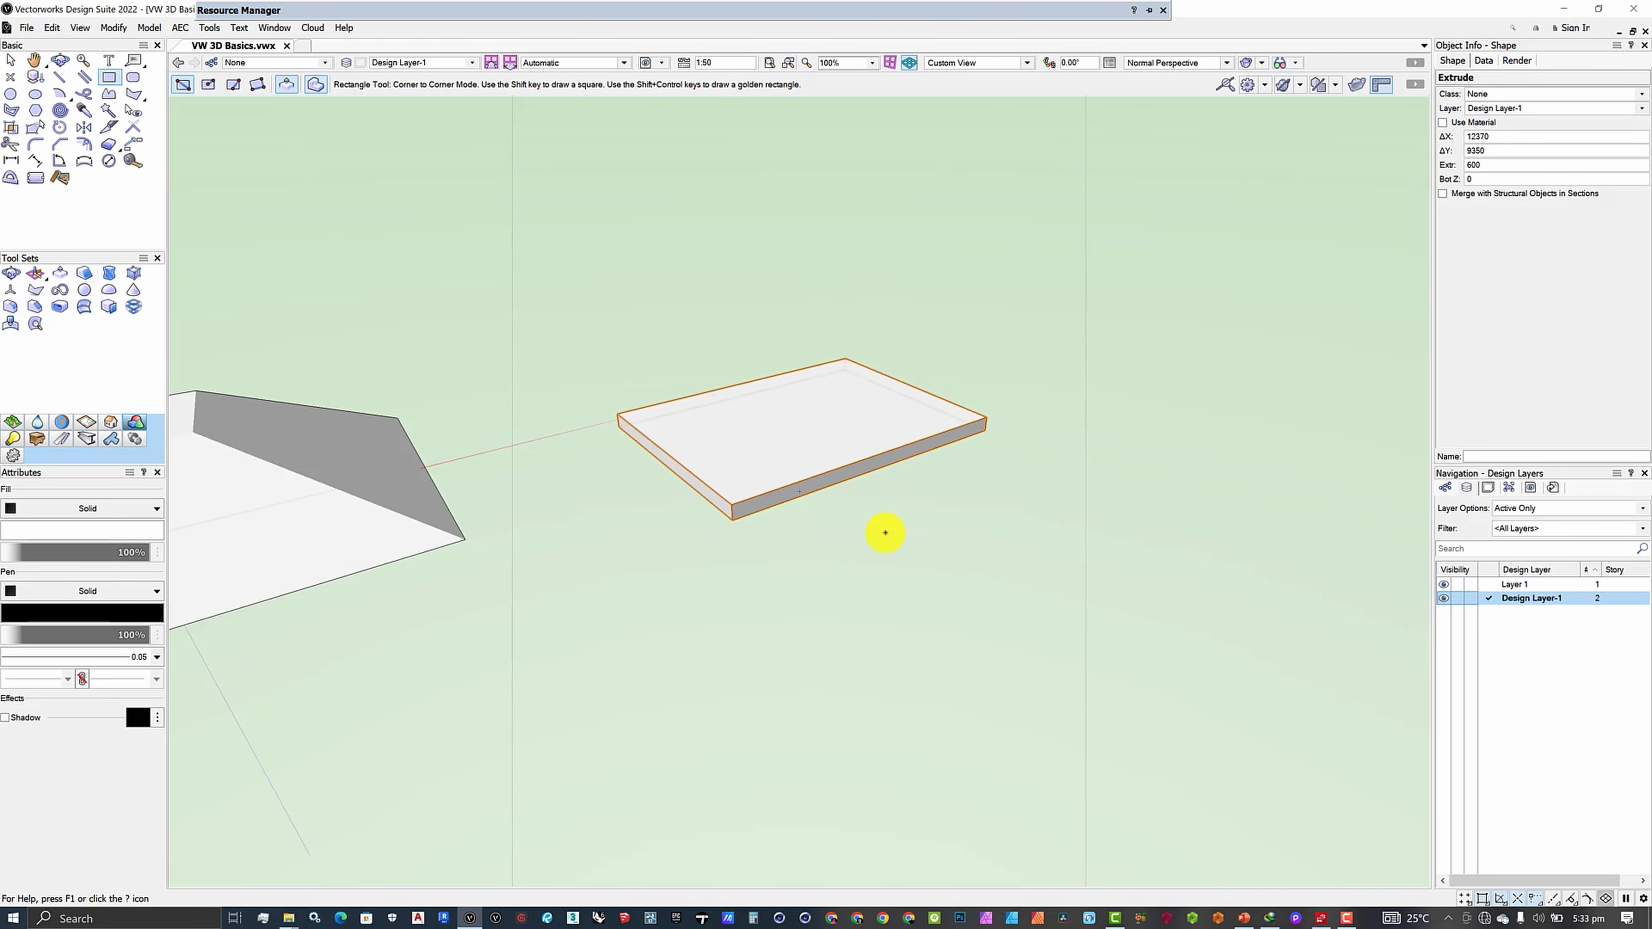
scroll(865, 573, up, 1)
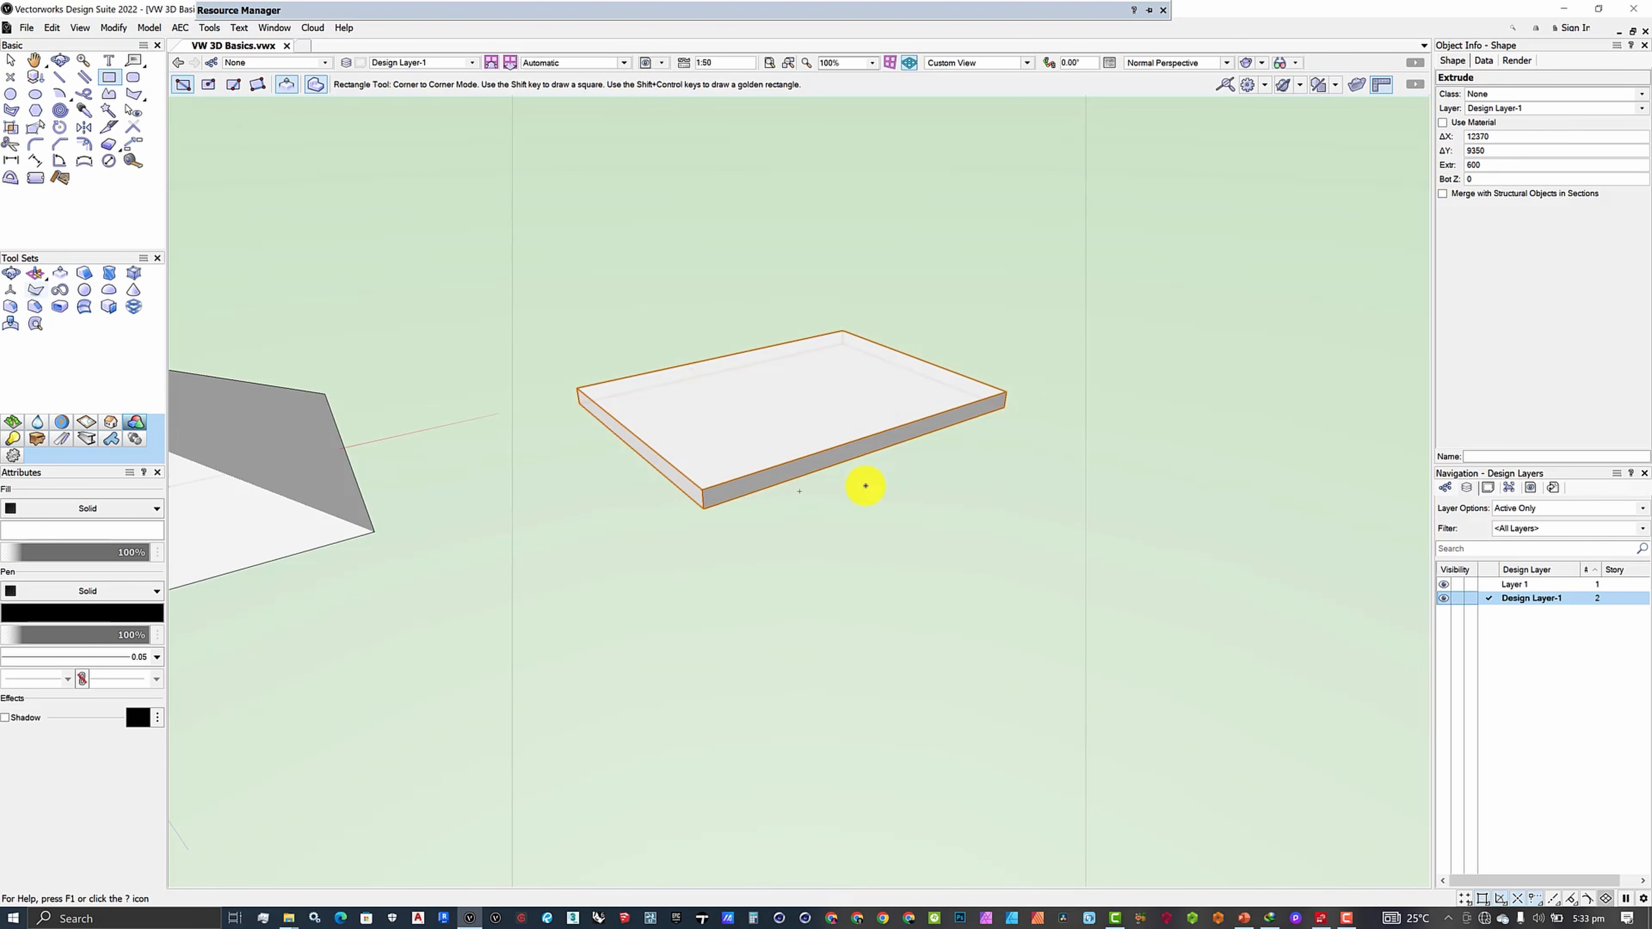
scroll(865, 485, up, 1)
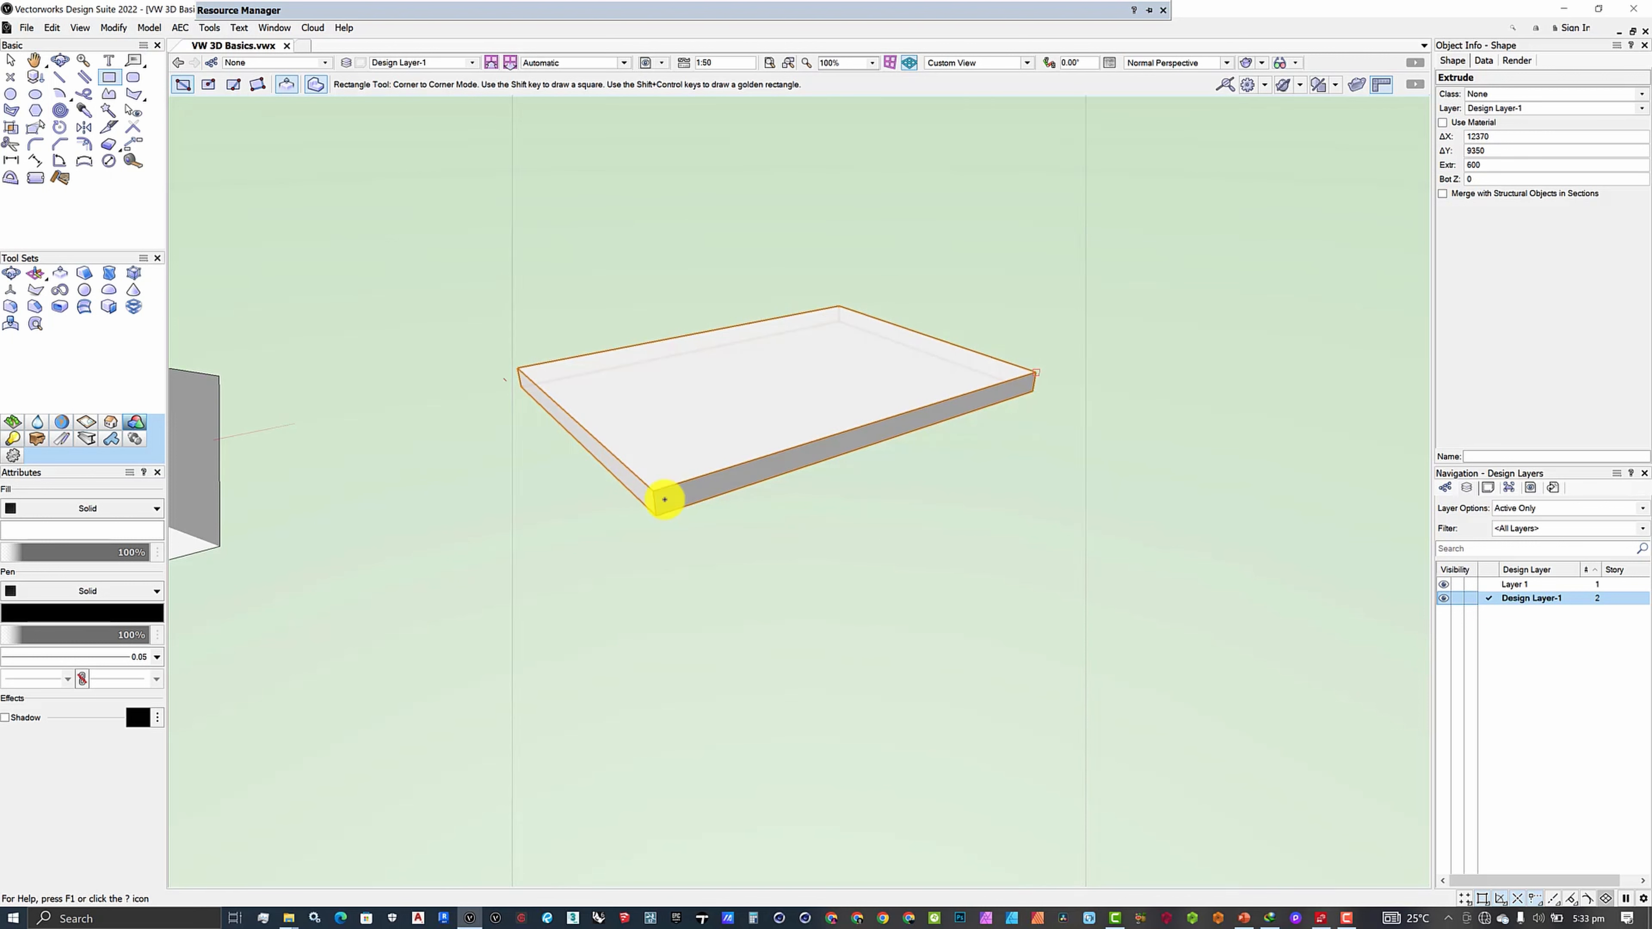
- Start a rectangle on the slab's long side face, currently spanning 13346 by -600
click(656, 486)
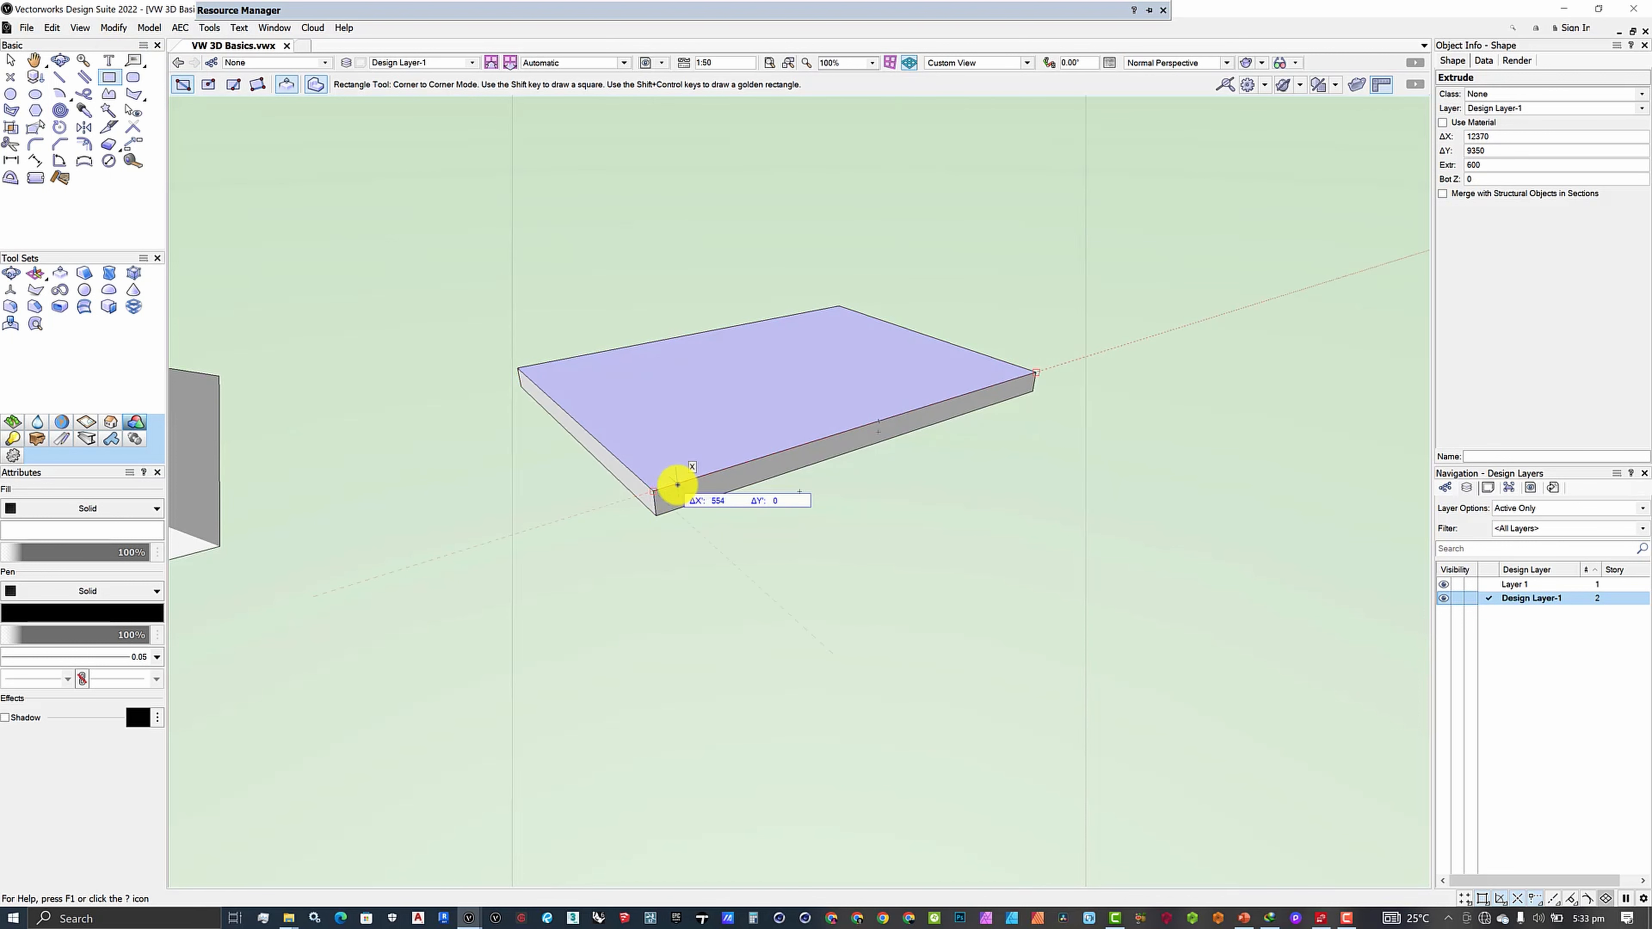
click(638, 458)
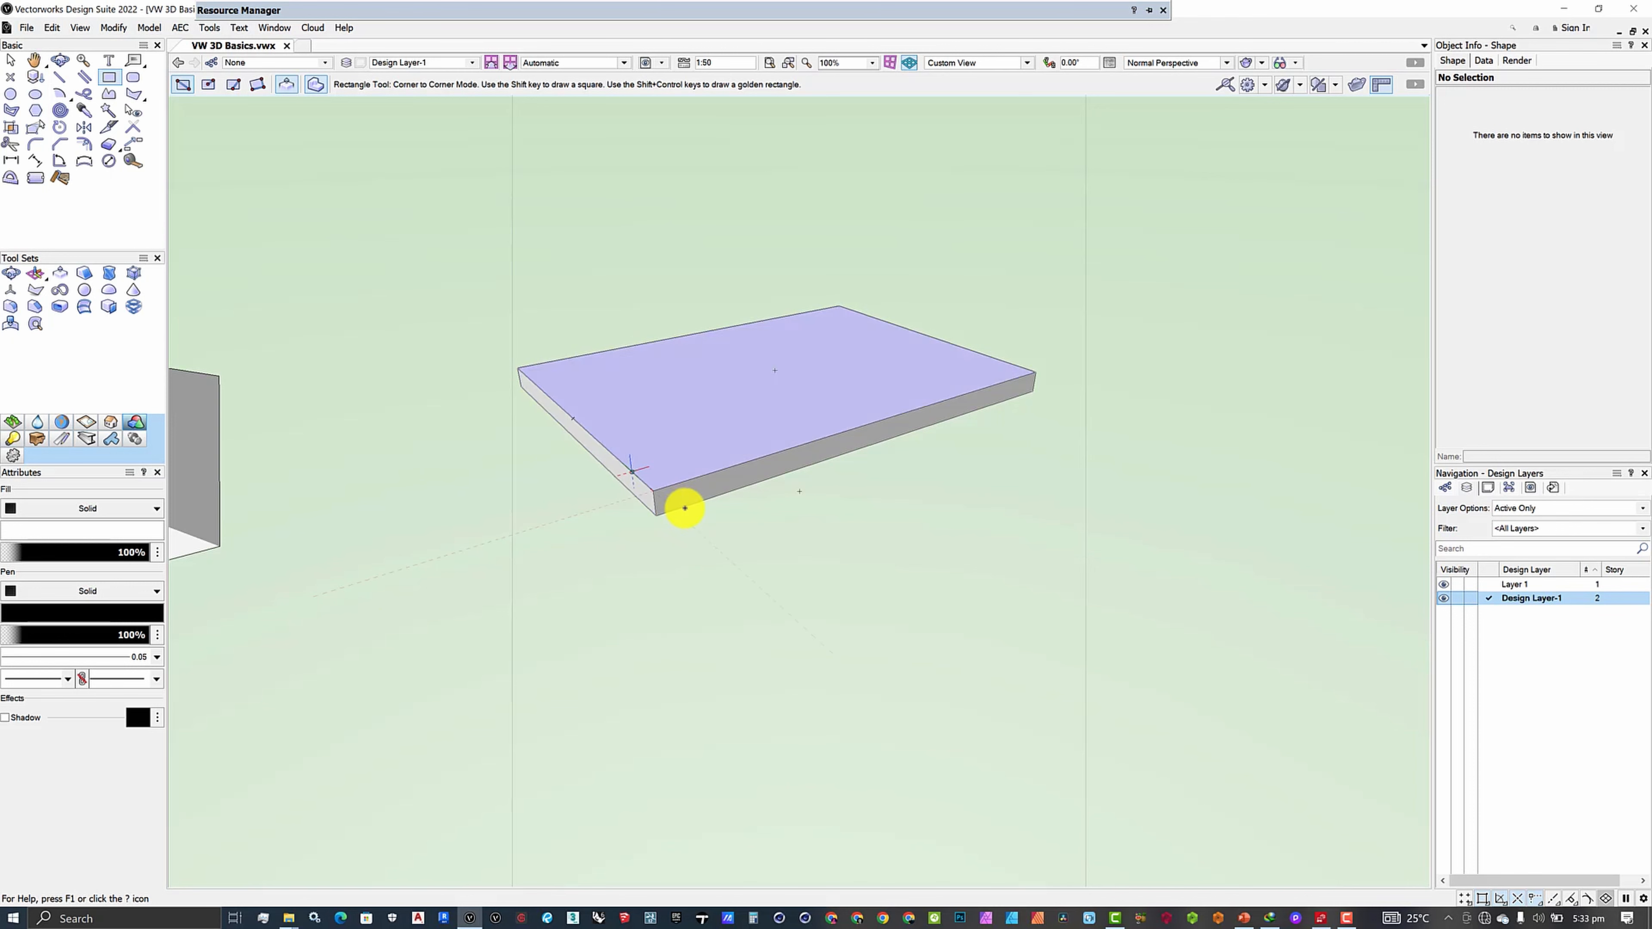
scroll(676, 507, up, 3)
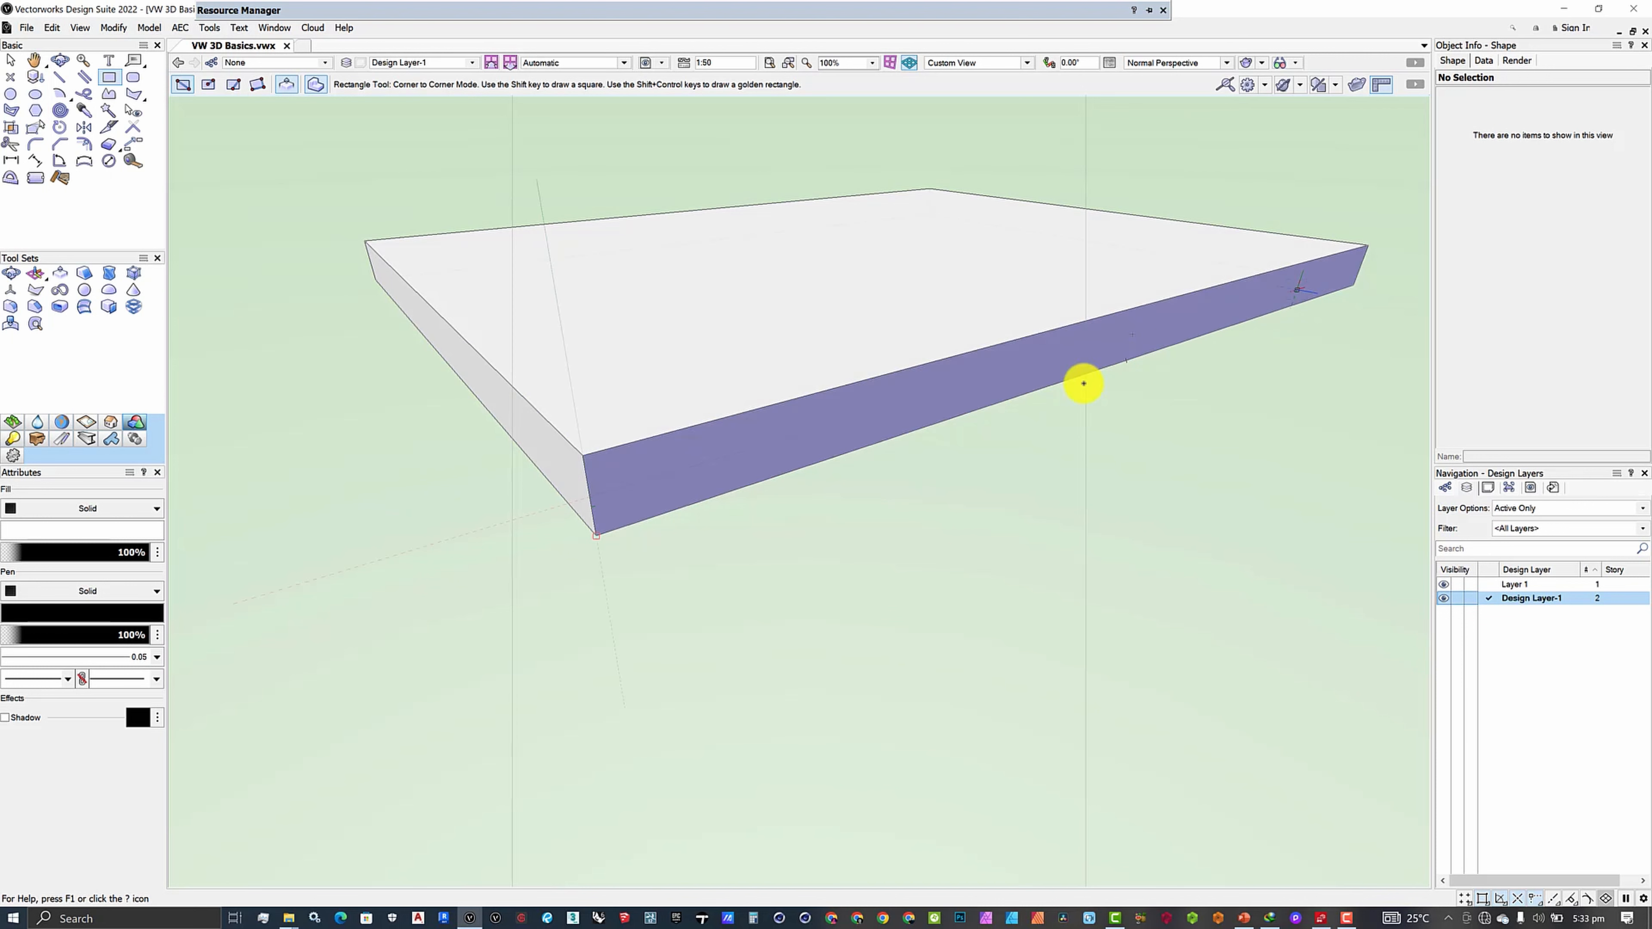
scroll(672, 480, down, 1)
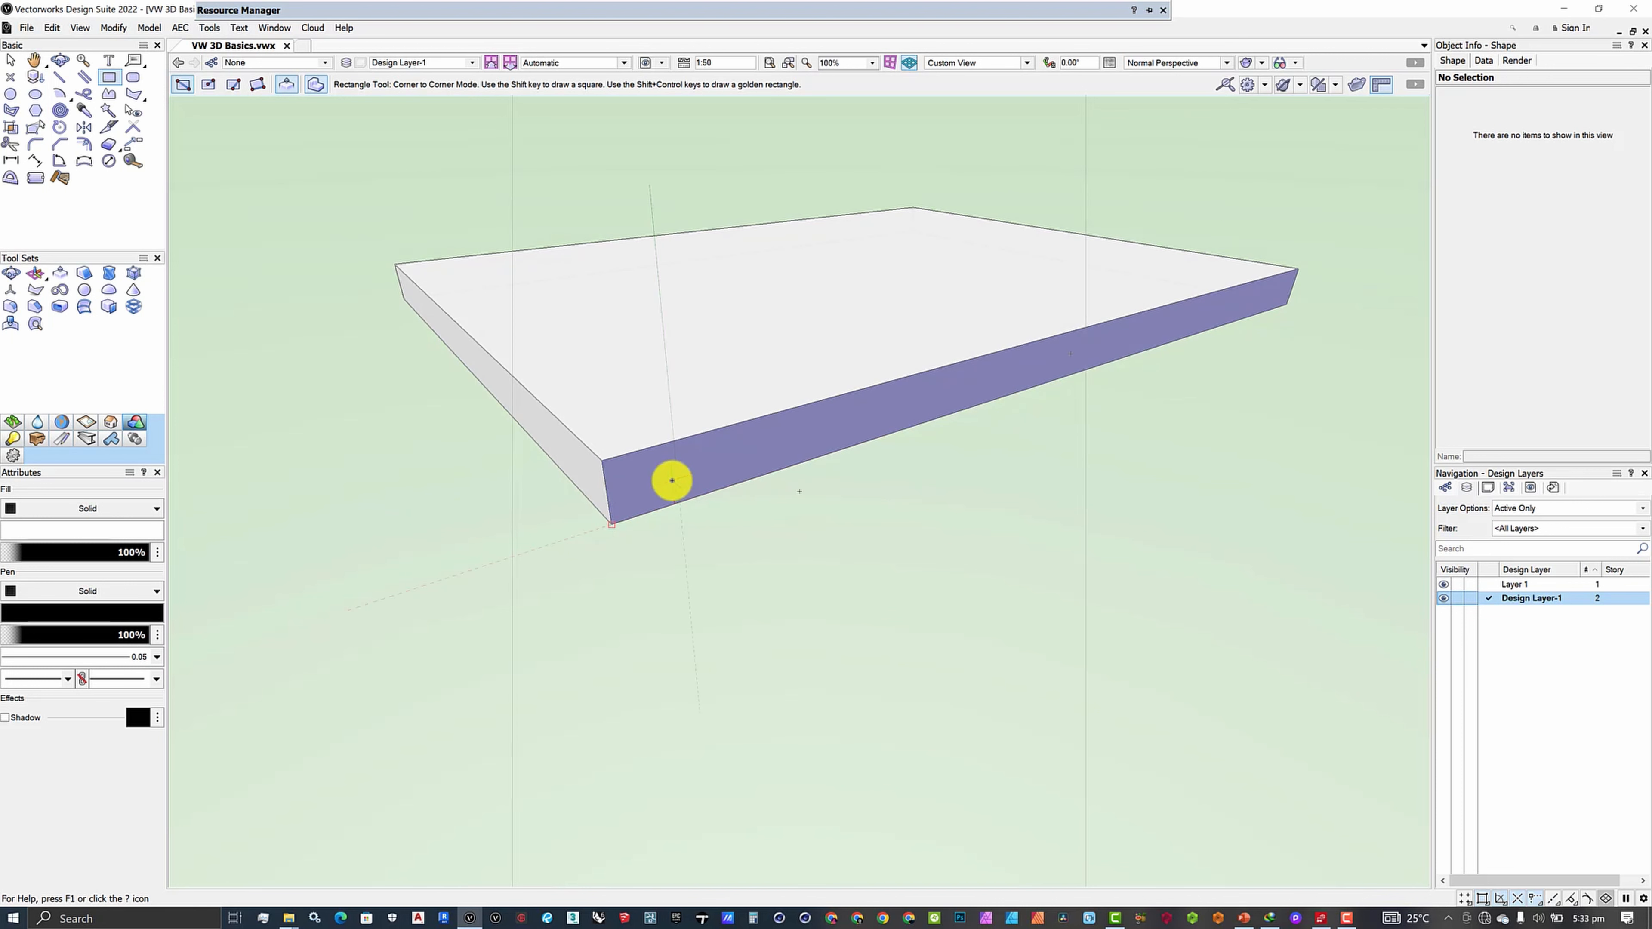
click(672, 480)
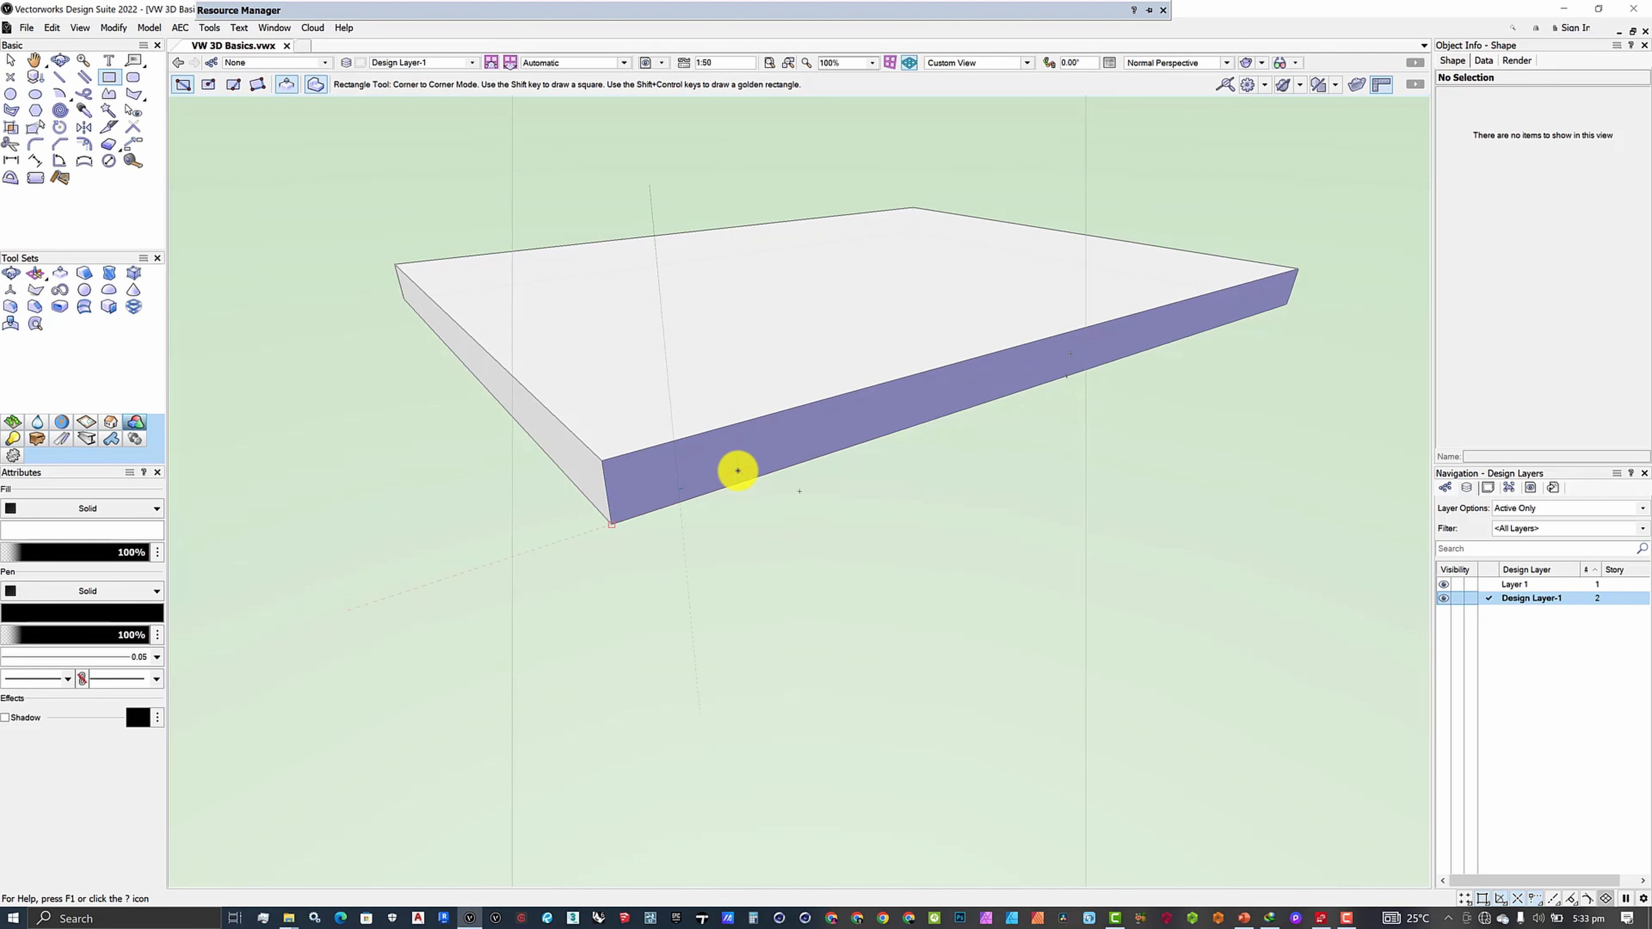
click(738, 470)
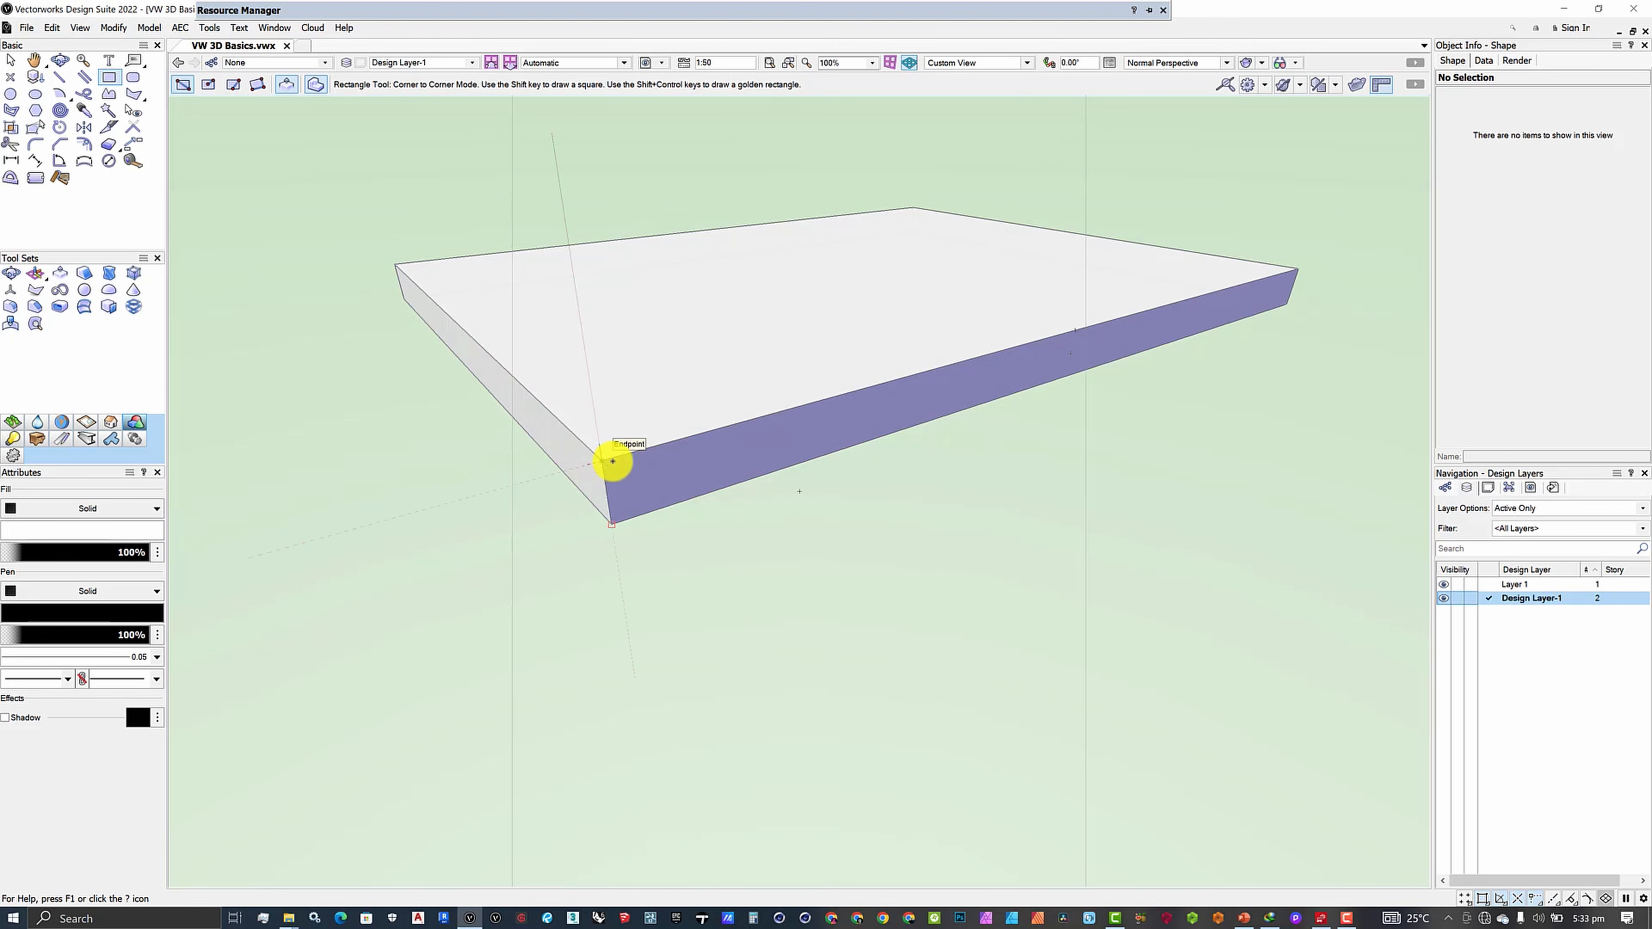
- Replace the half-height rectangle with a 12370 × 600 one over the front face and extrude it 600
click(1289, 301)
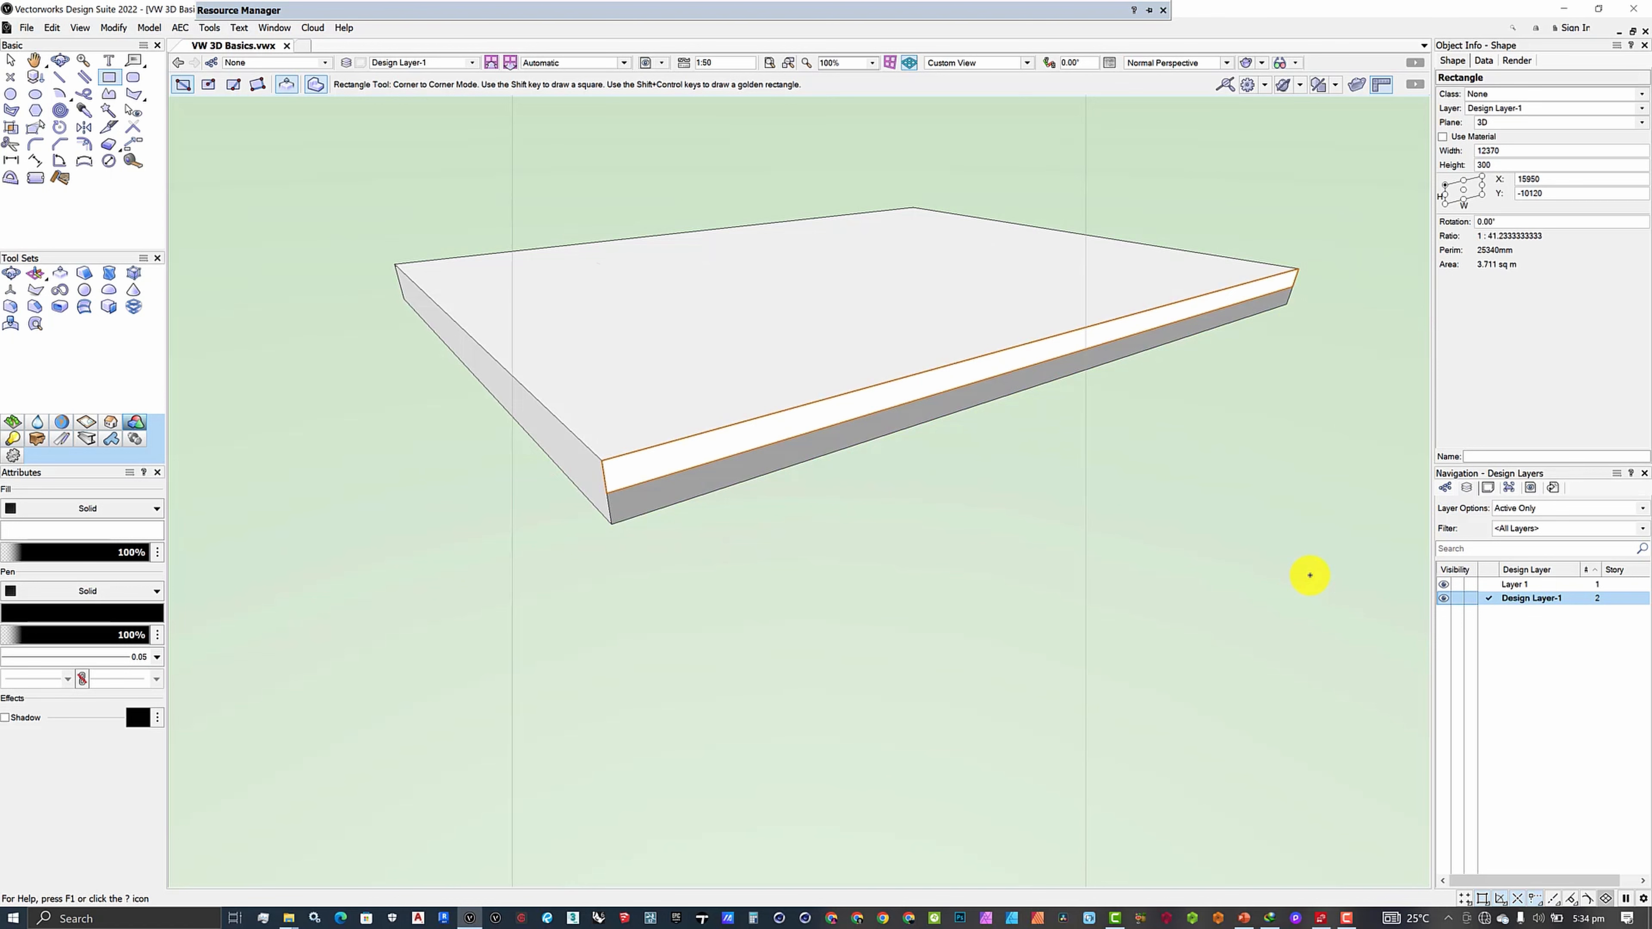
key(Delete)
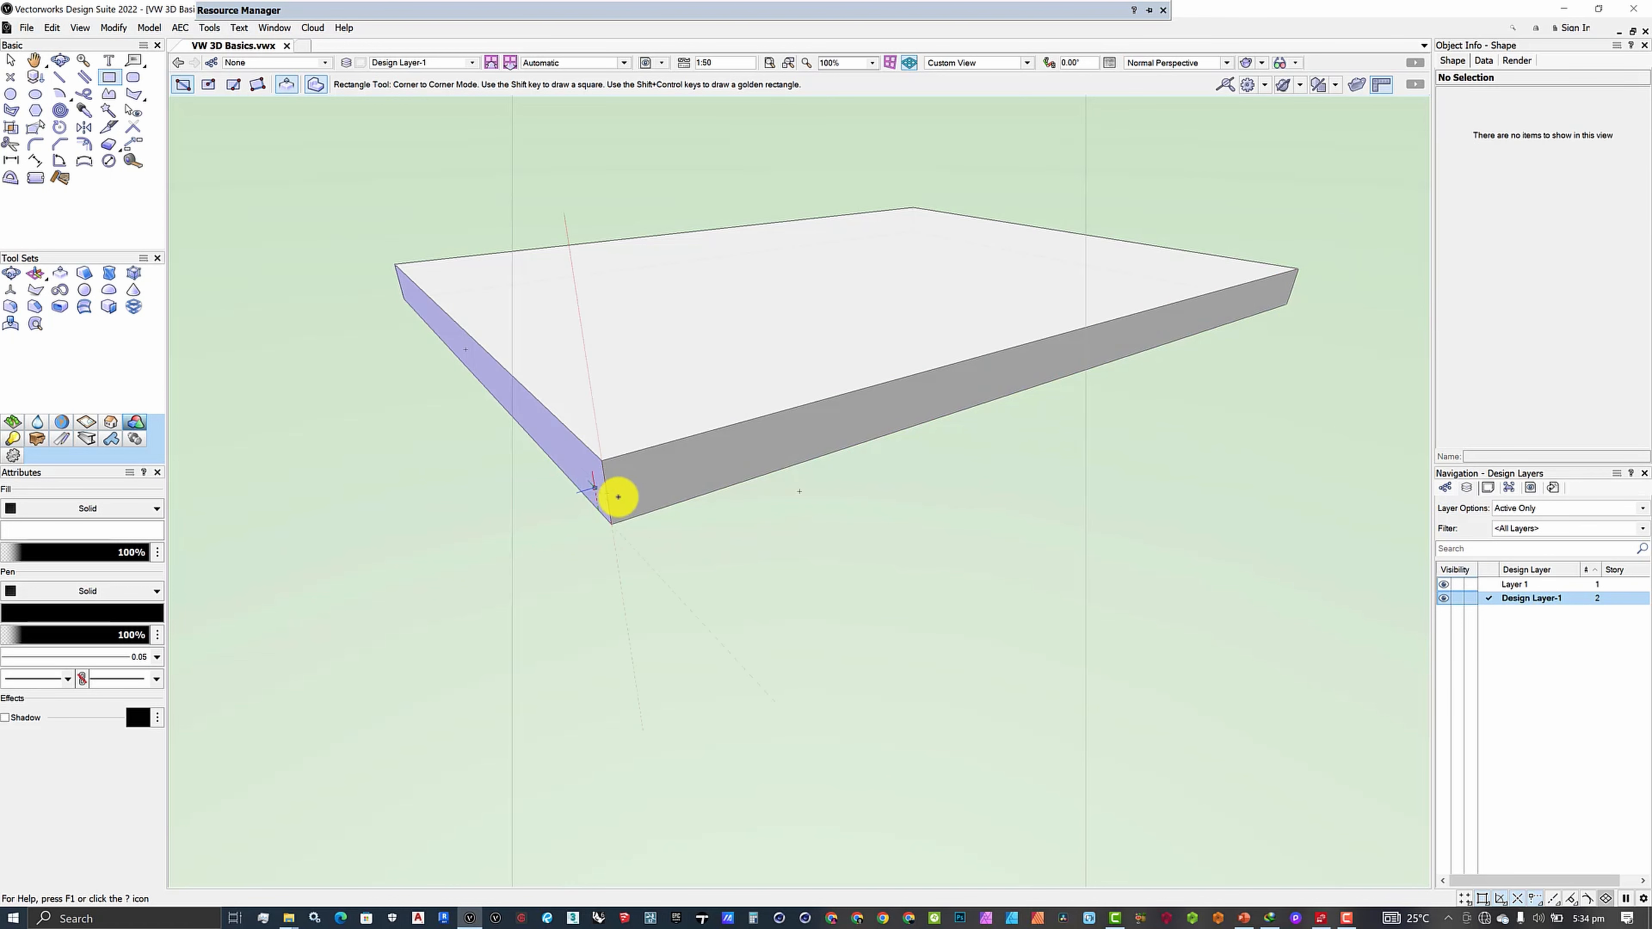
click(1298, 270)
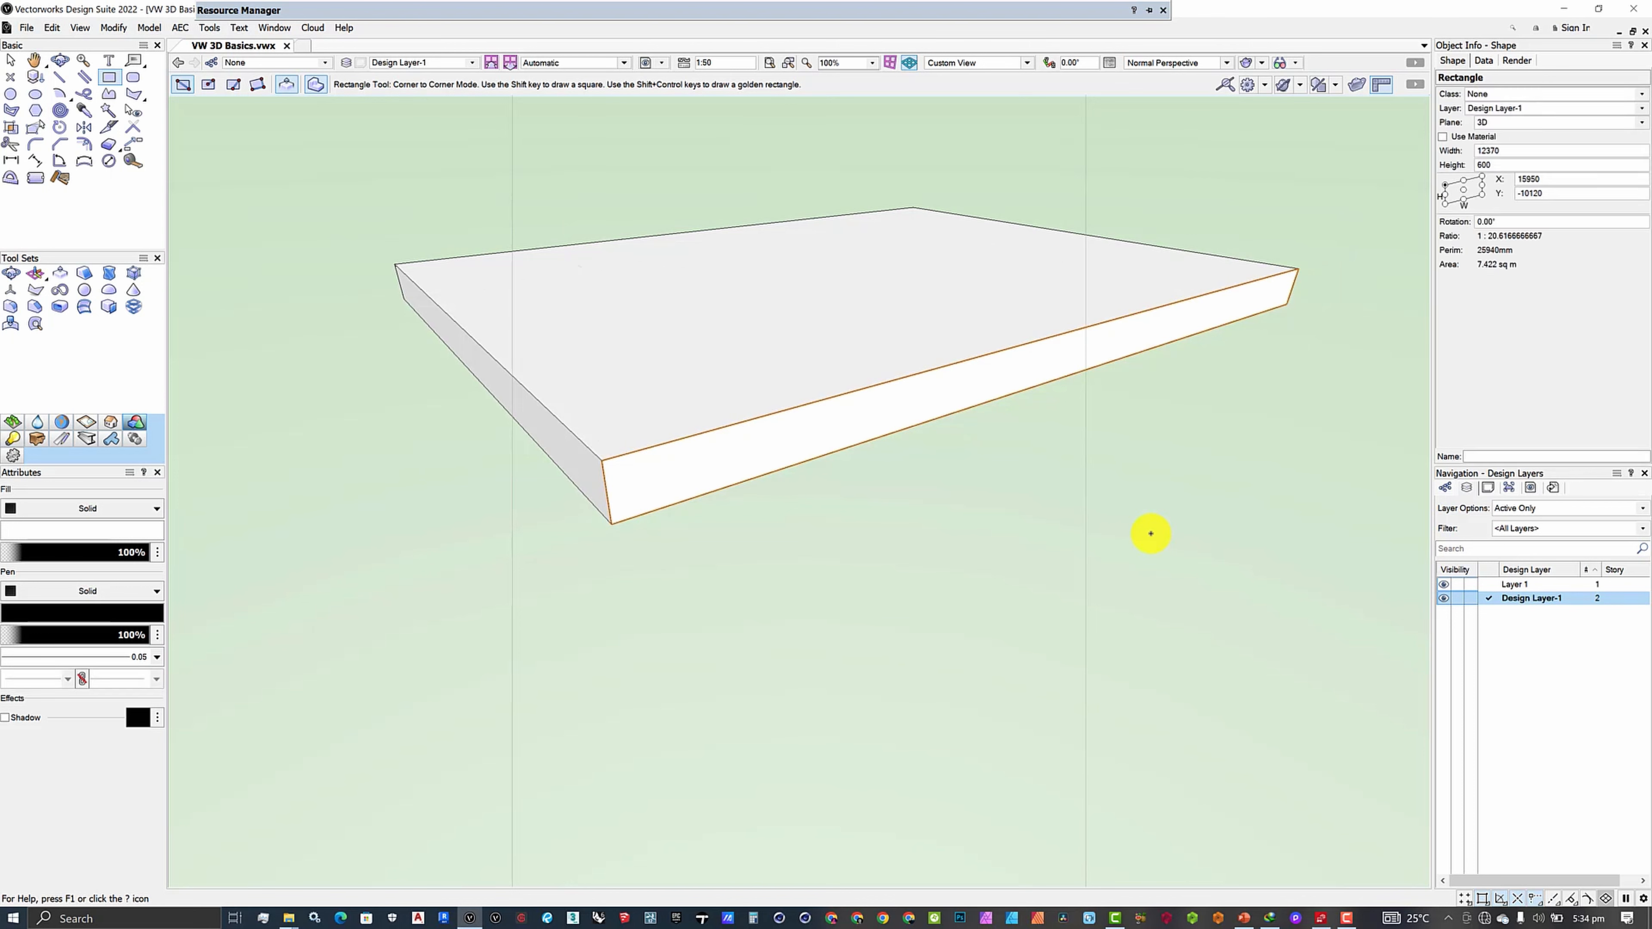
key(ctrl+e)
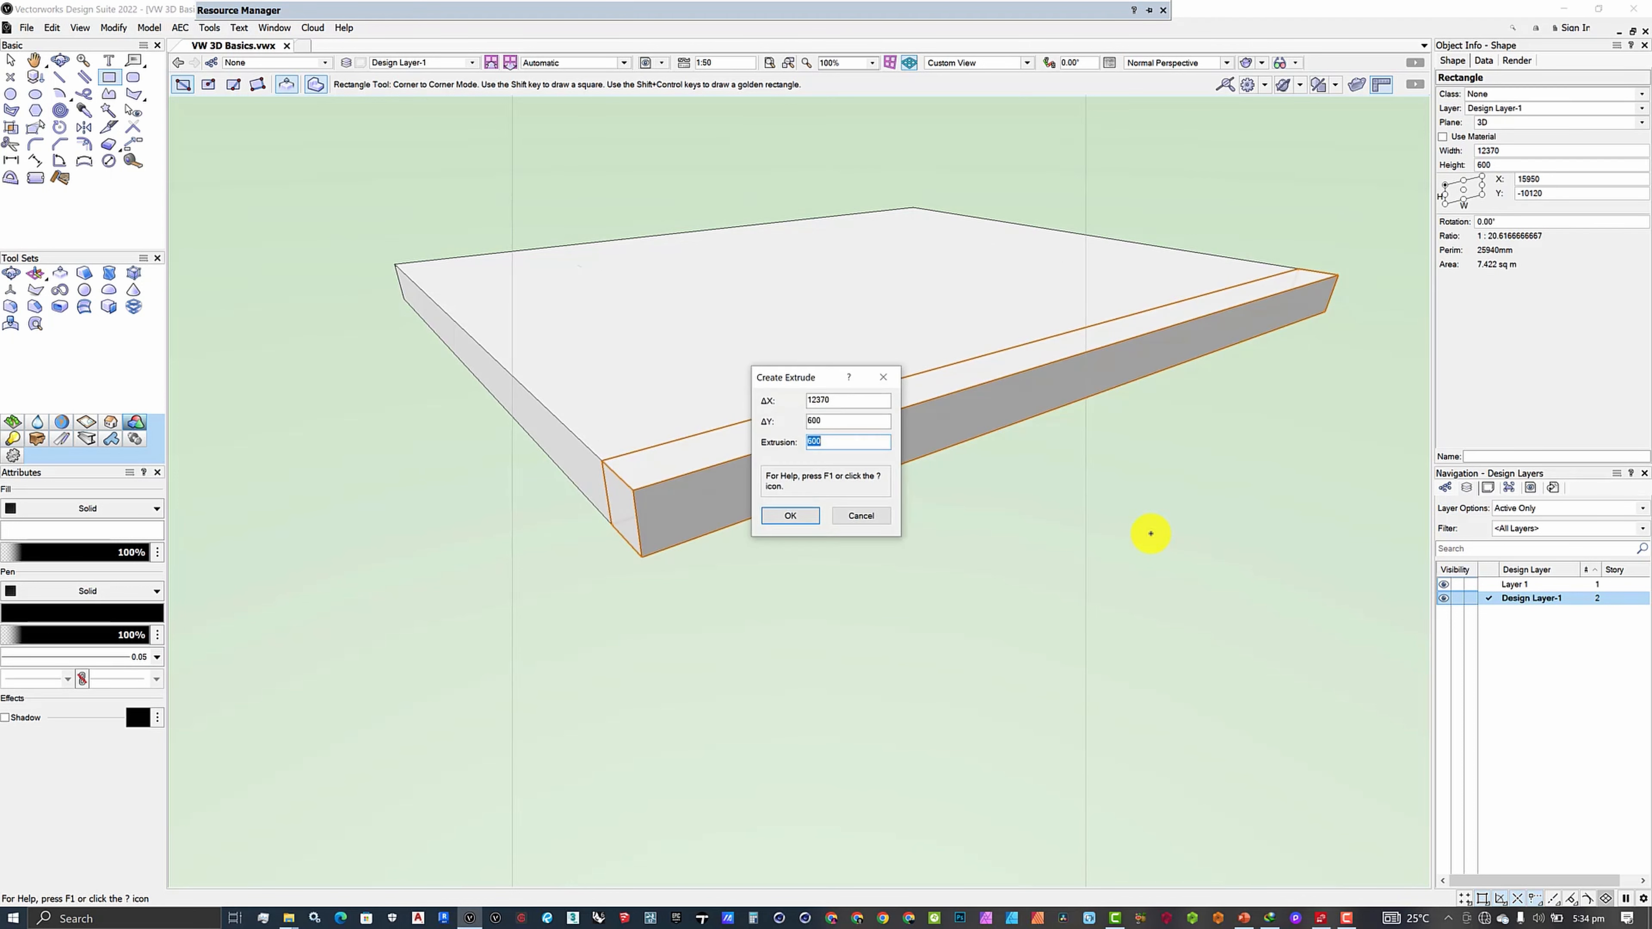
key(Return)
scroll(785, 630, down, 3)
scroll(940, 572, down, 2)
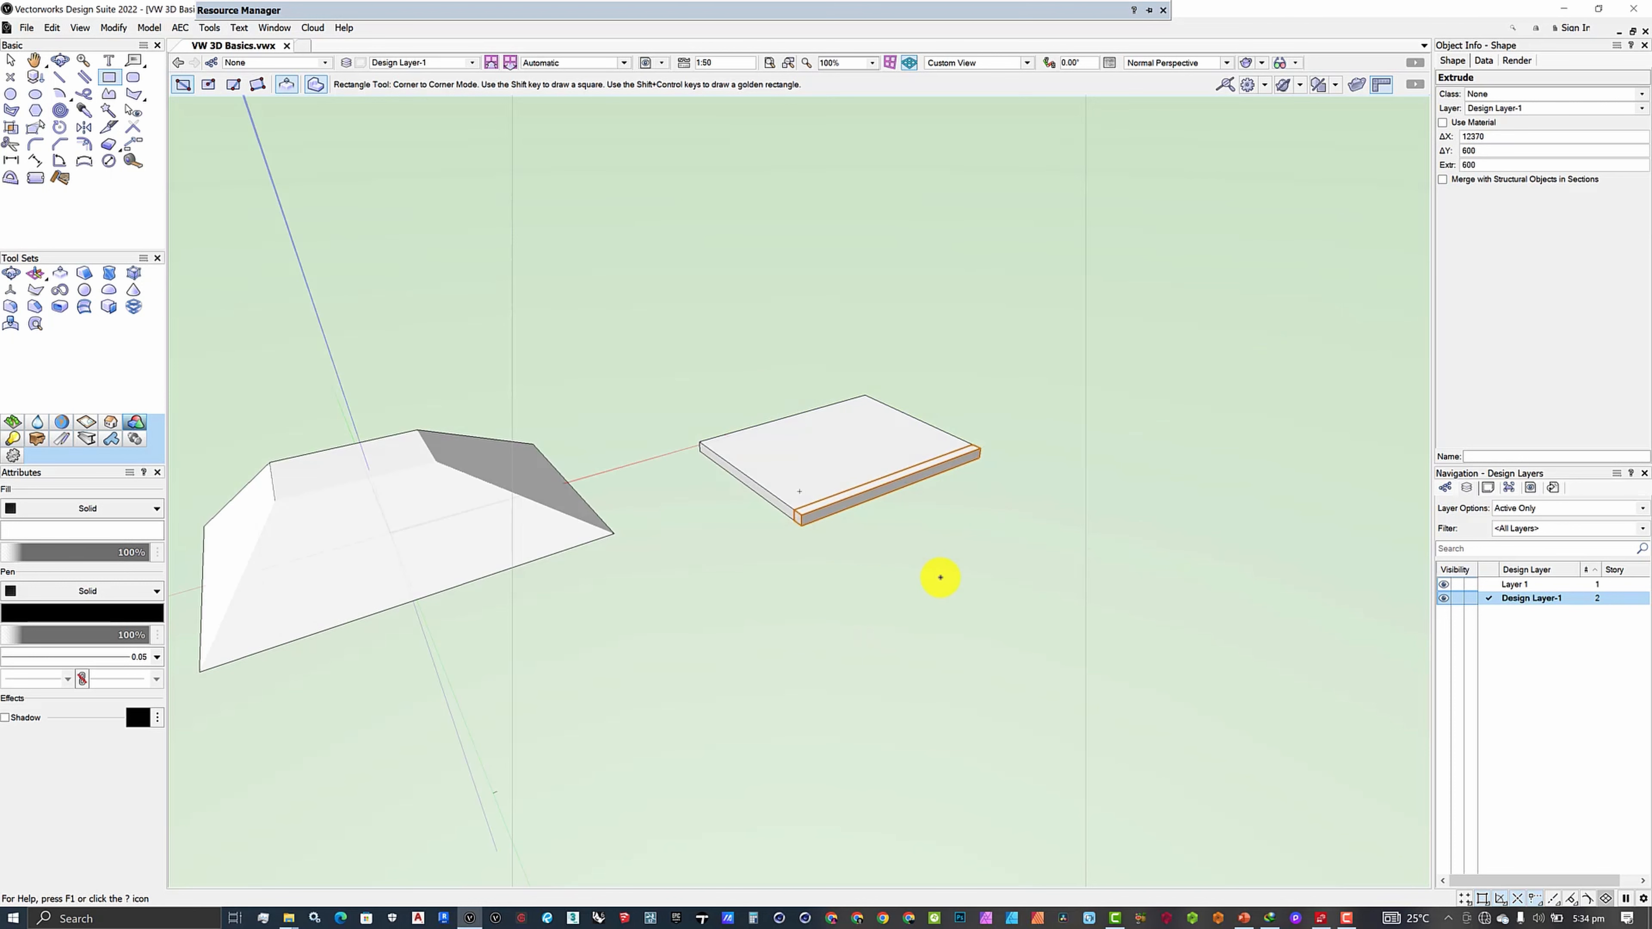
scroll(911, 572, up, 2)
scroll(788, 522, up, 1)
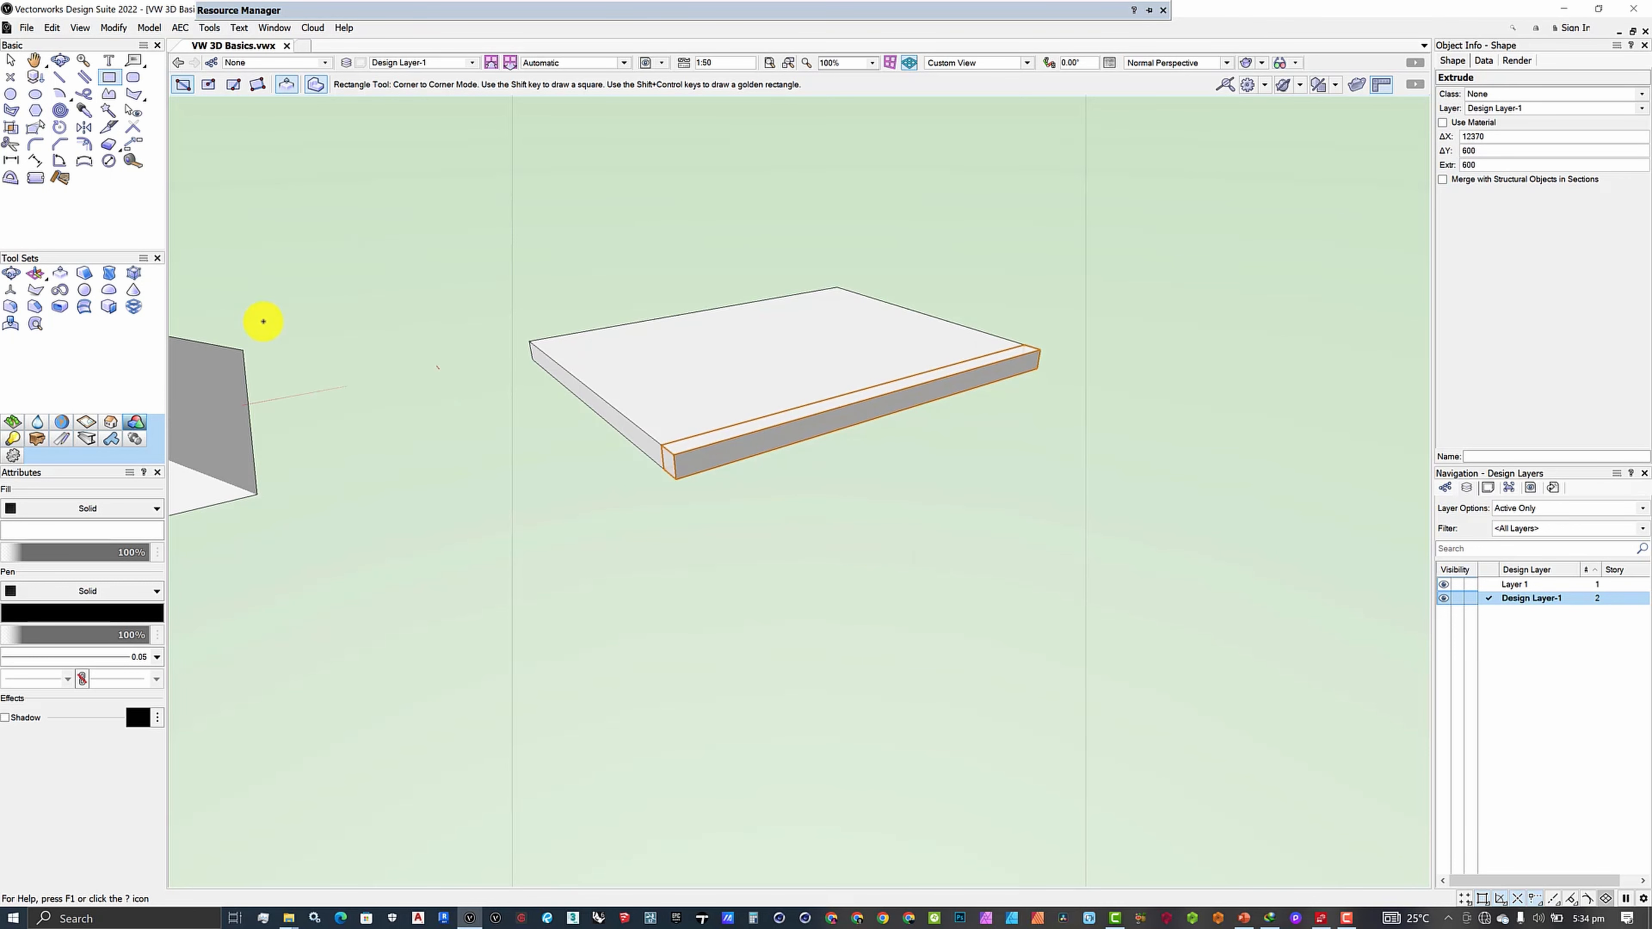
- Taper the front strip face into a sloping ramp, making a 12370 × 7256 × 600 solid
click(83, 277)
scroll(1161, 579, down, 2)
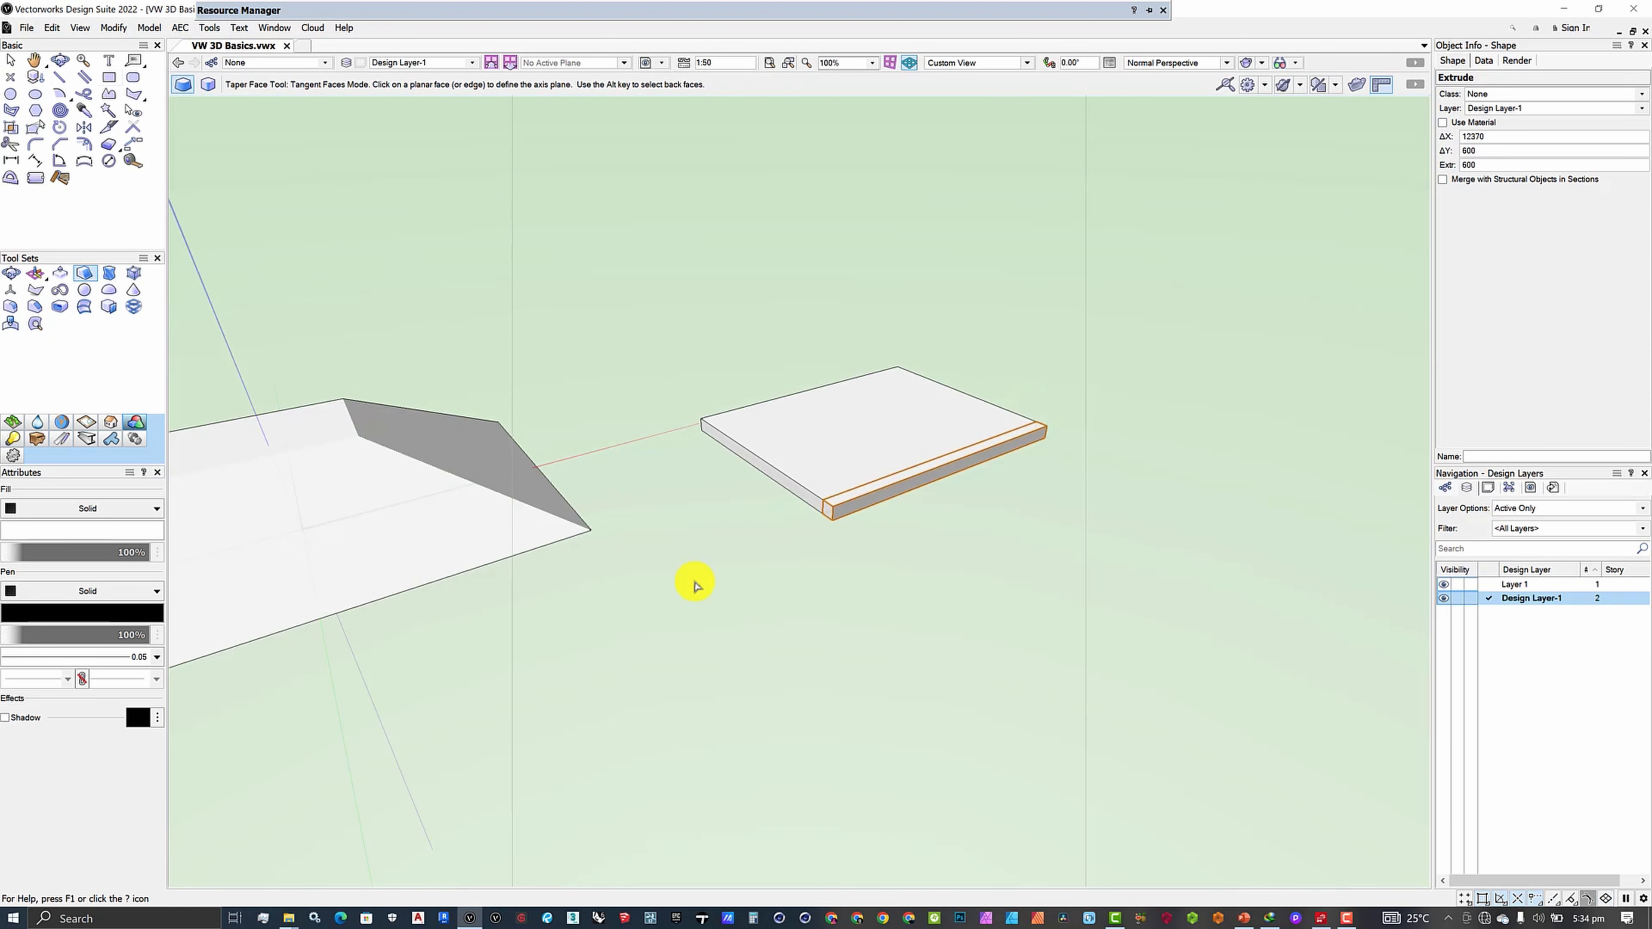
scroll(494, 504, down, 3)
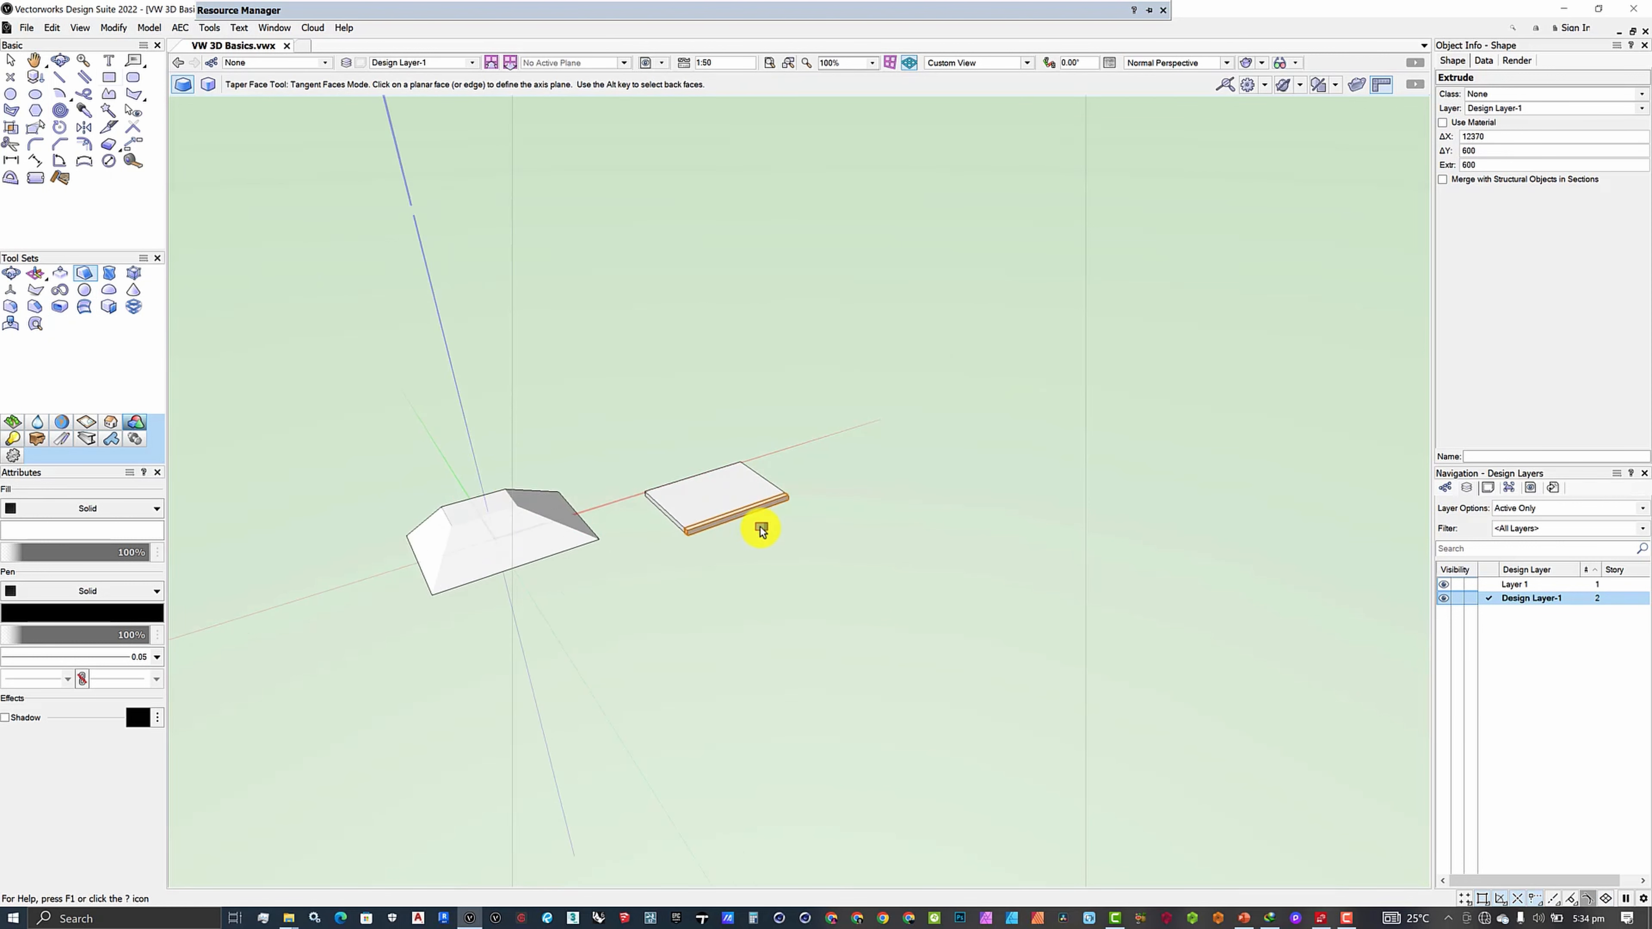
scroll(679, 422, up, 6)
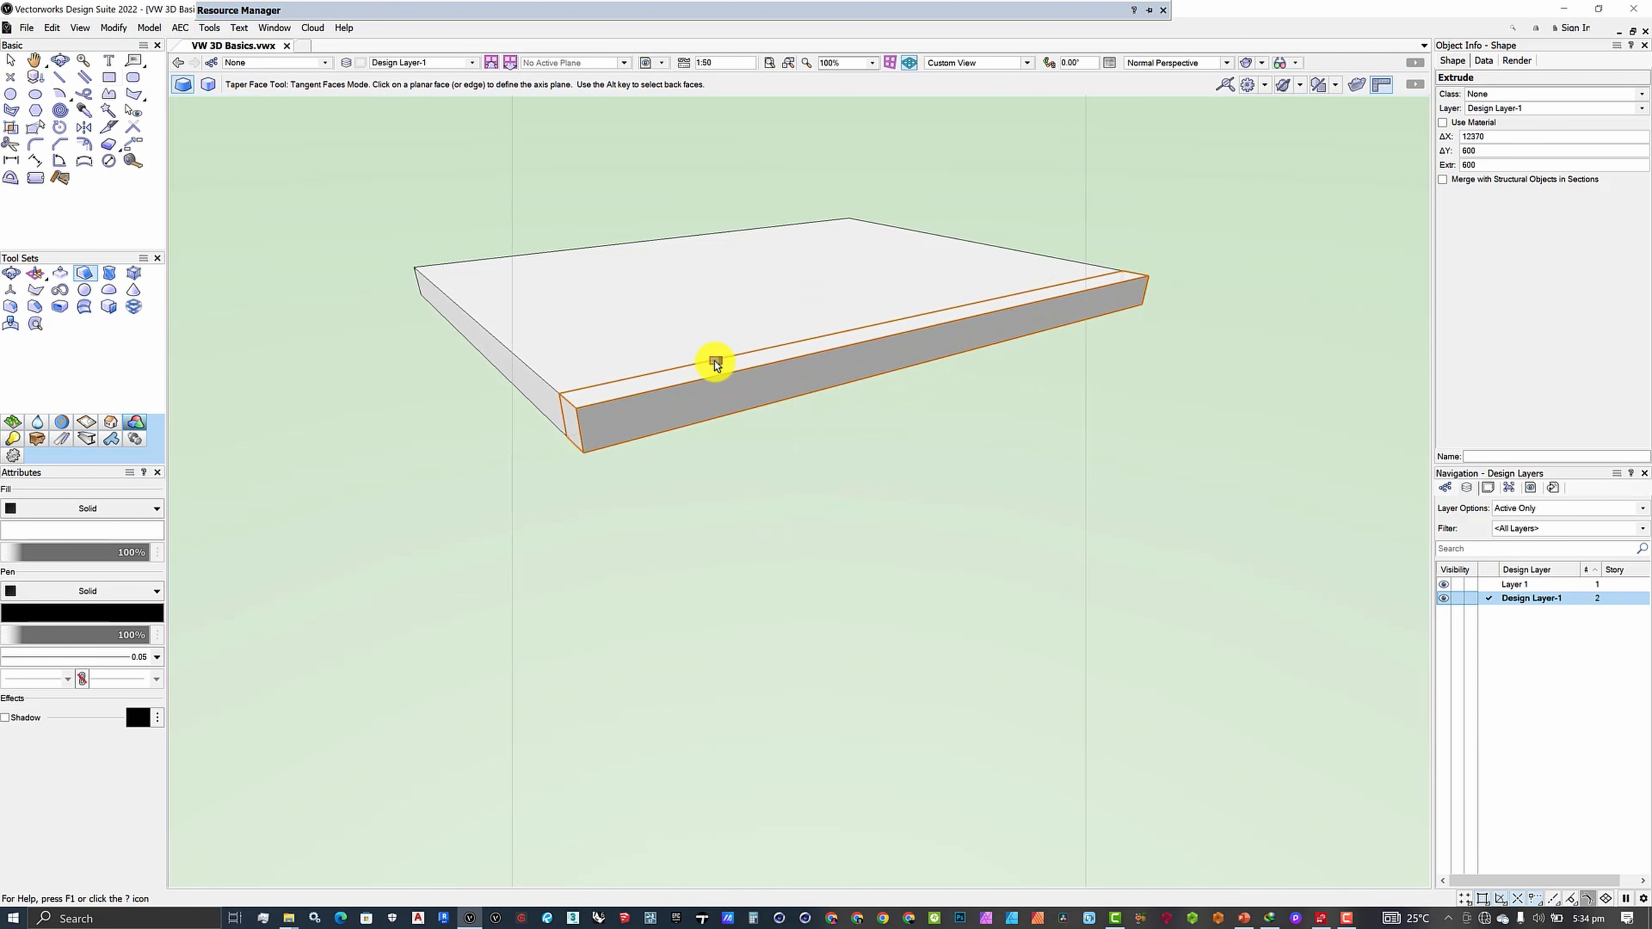
scroll(740, 374, down, 3)
scroll(774, 363, up, 3)
click(738, 342)
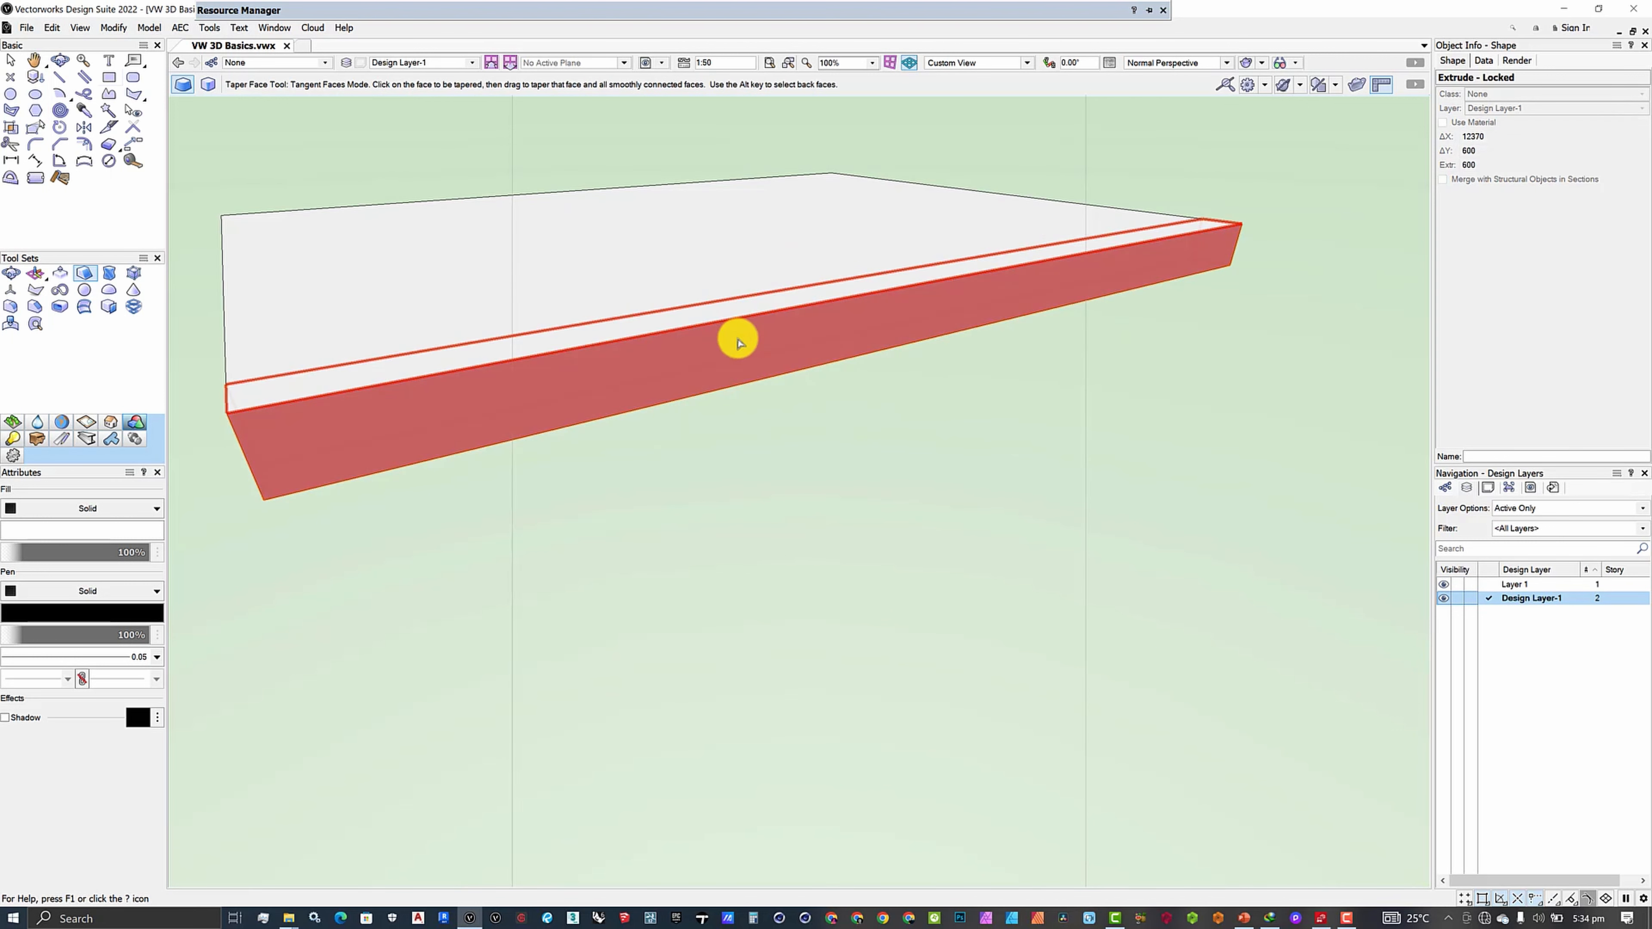
scroll(739, 341, down, 4)
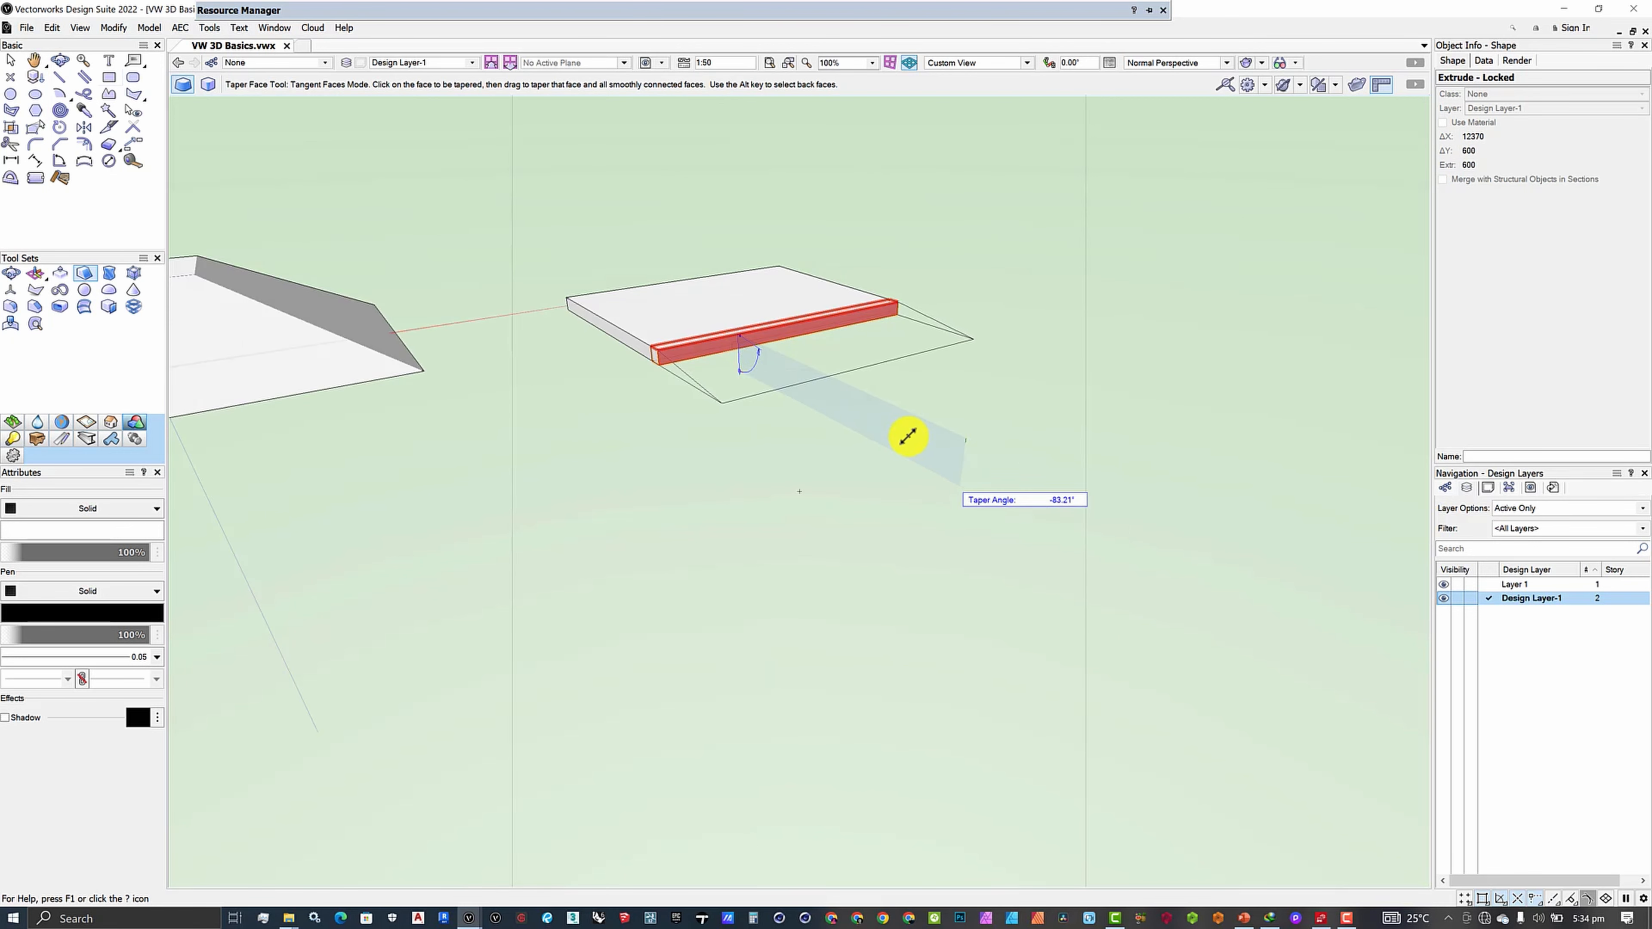
click(889, 435)
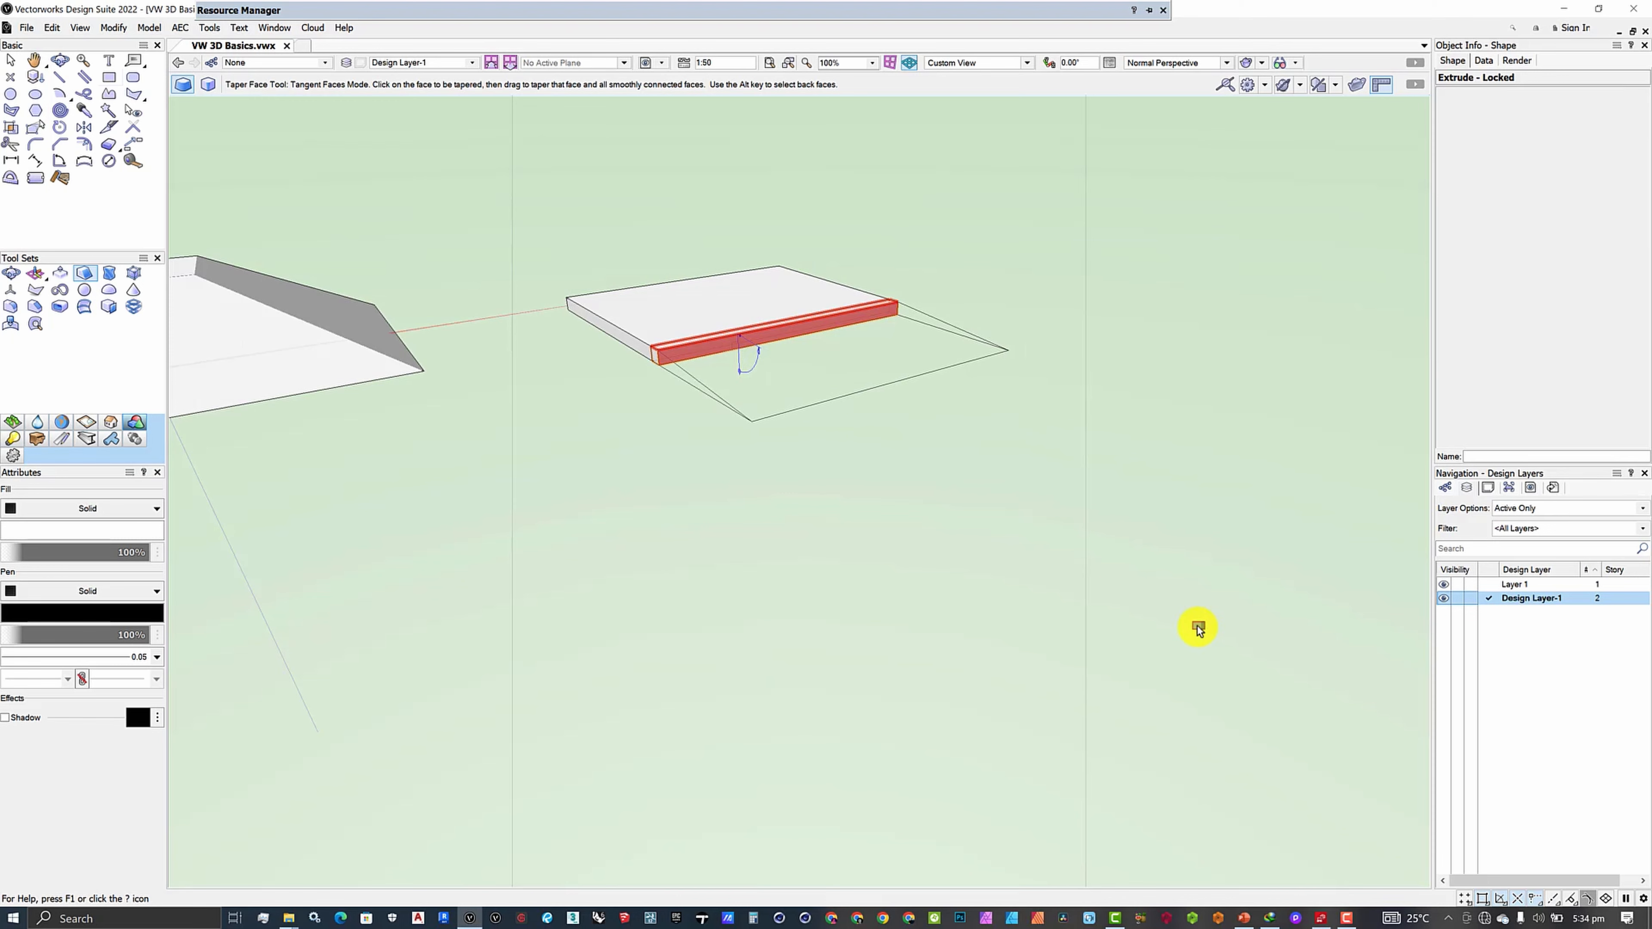
scroll(1213, 639, down, 3)
scroll(1100, 573, down, 3)
scroll(869, 596, up, 5)
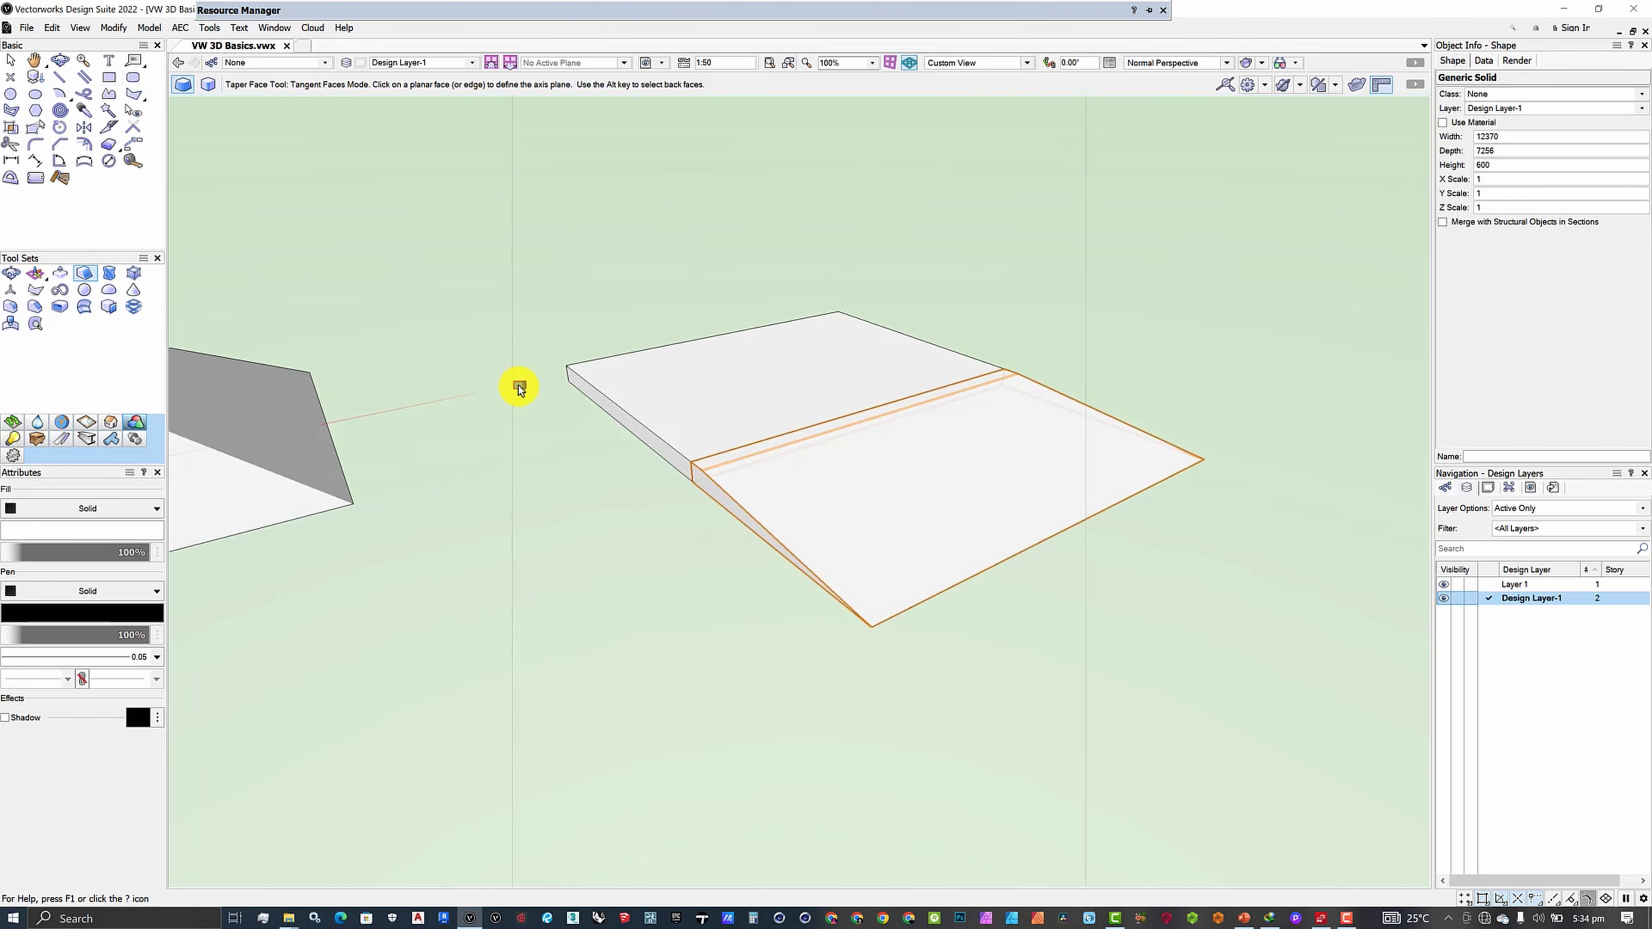
click(64, 63)
drag(614, 414, 169, 222)
- Draw a 12370 × 8092 rectangle on the slab top and extrude it 6000 high
click(108, 78)
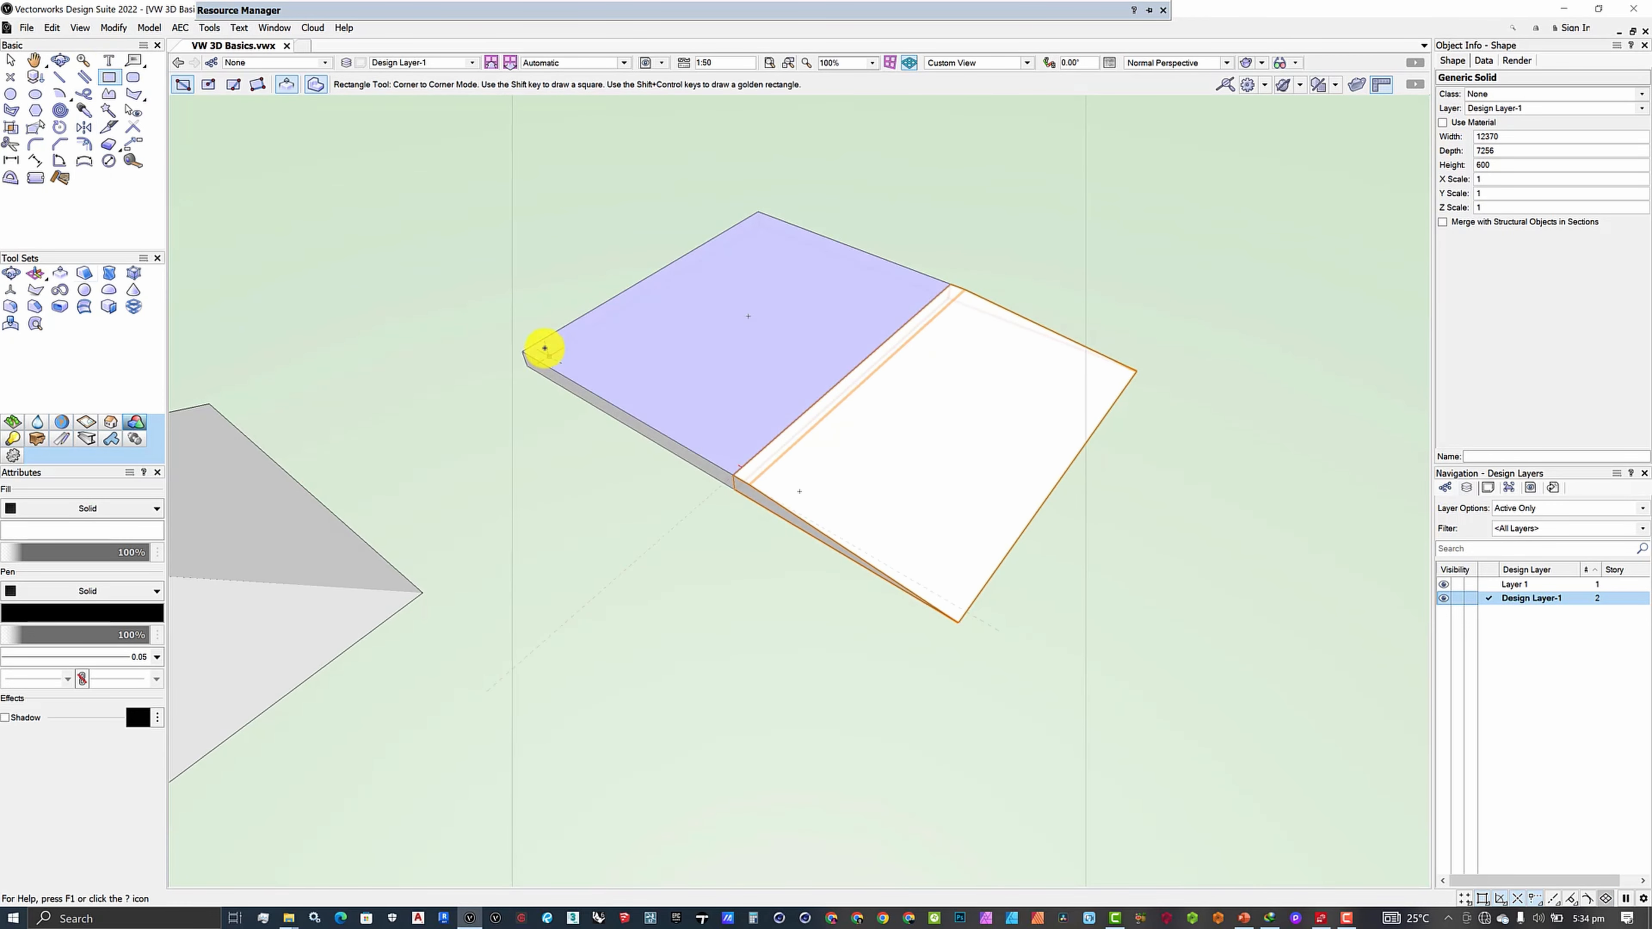
click(528, 350)
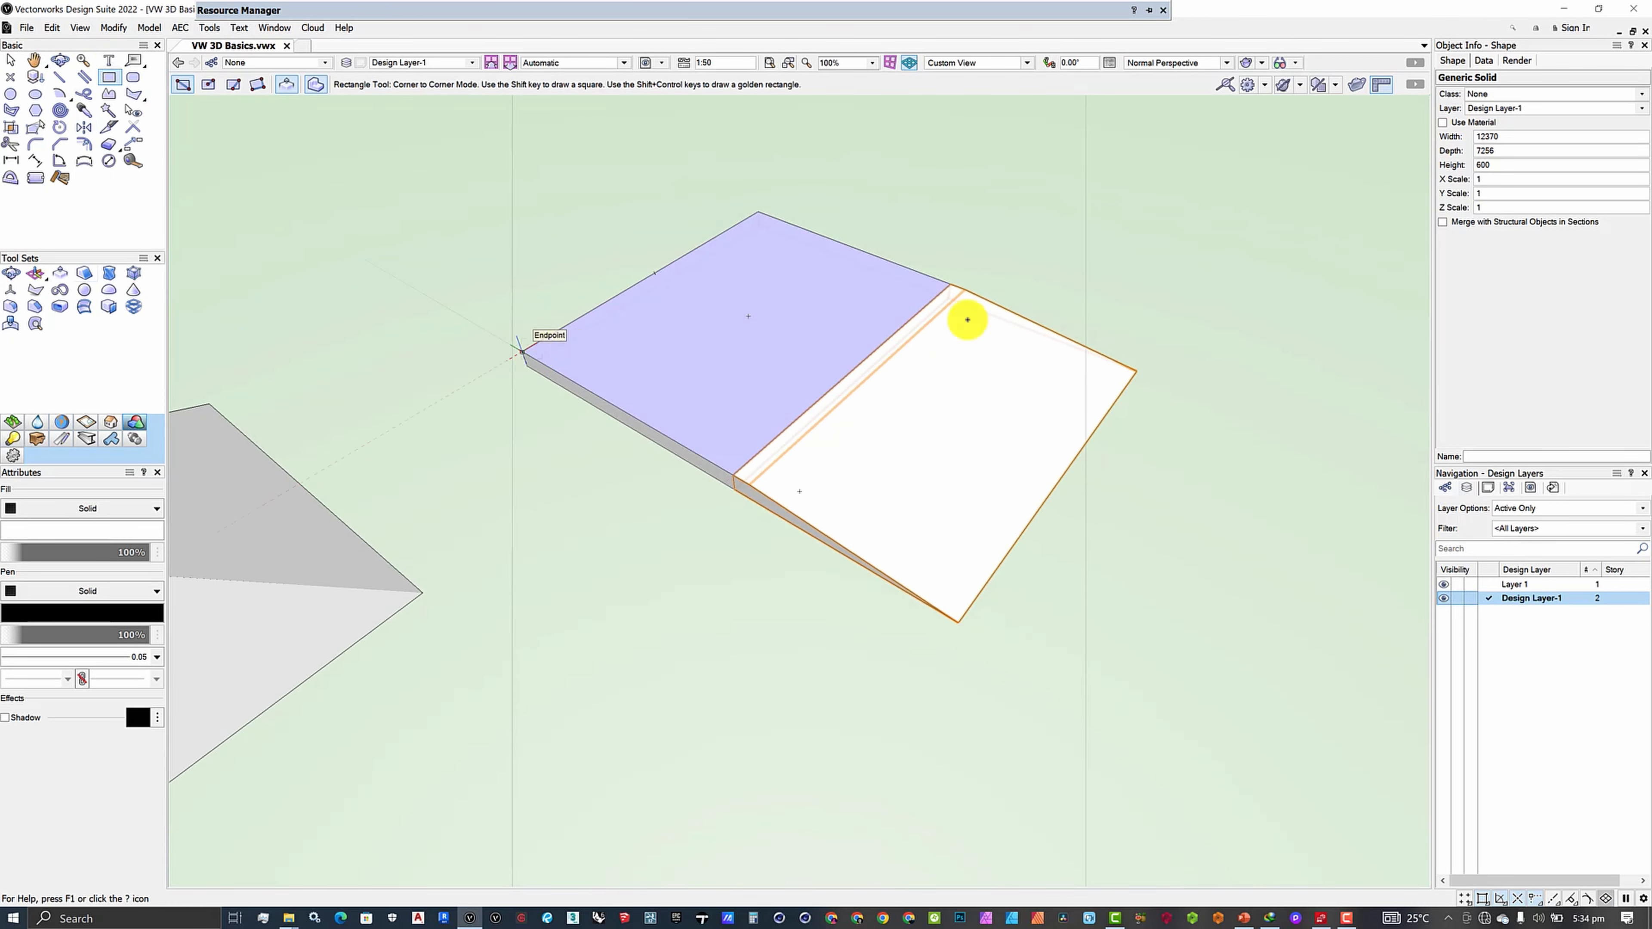
click(924, 268)
key(ctrl+e)
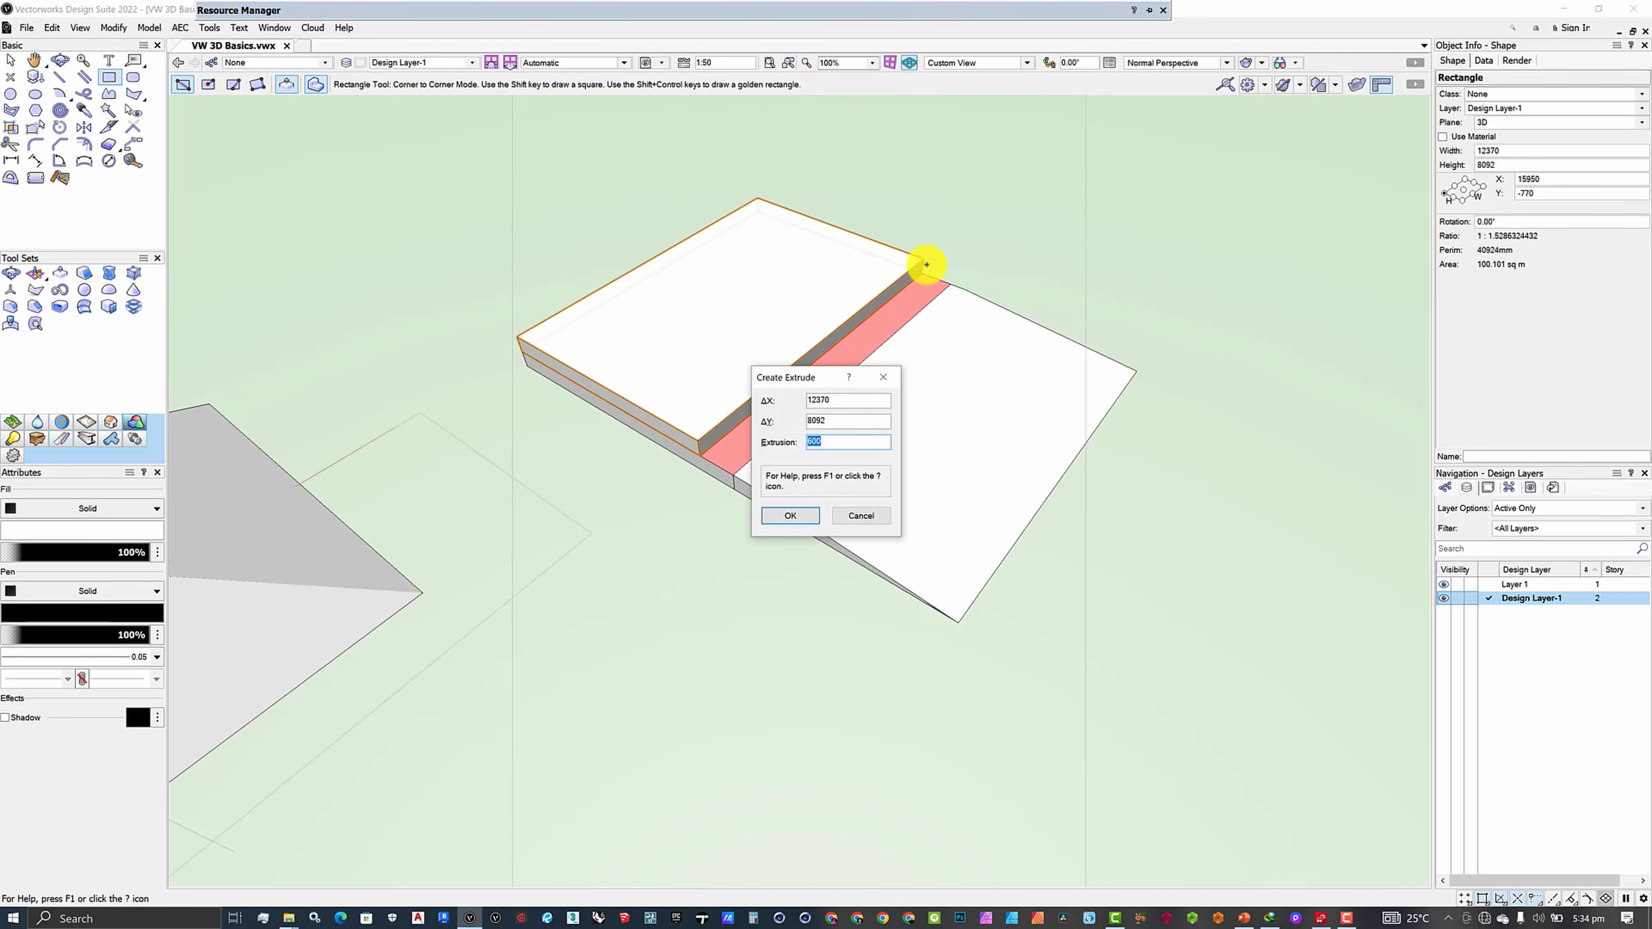
key(Return)
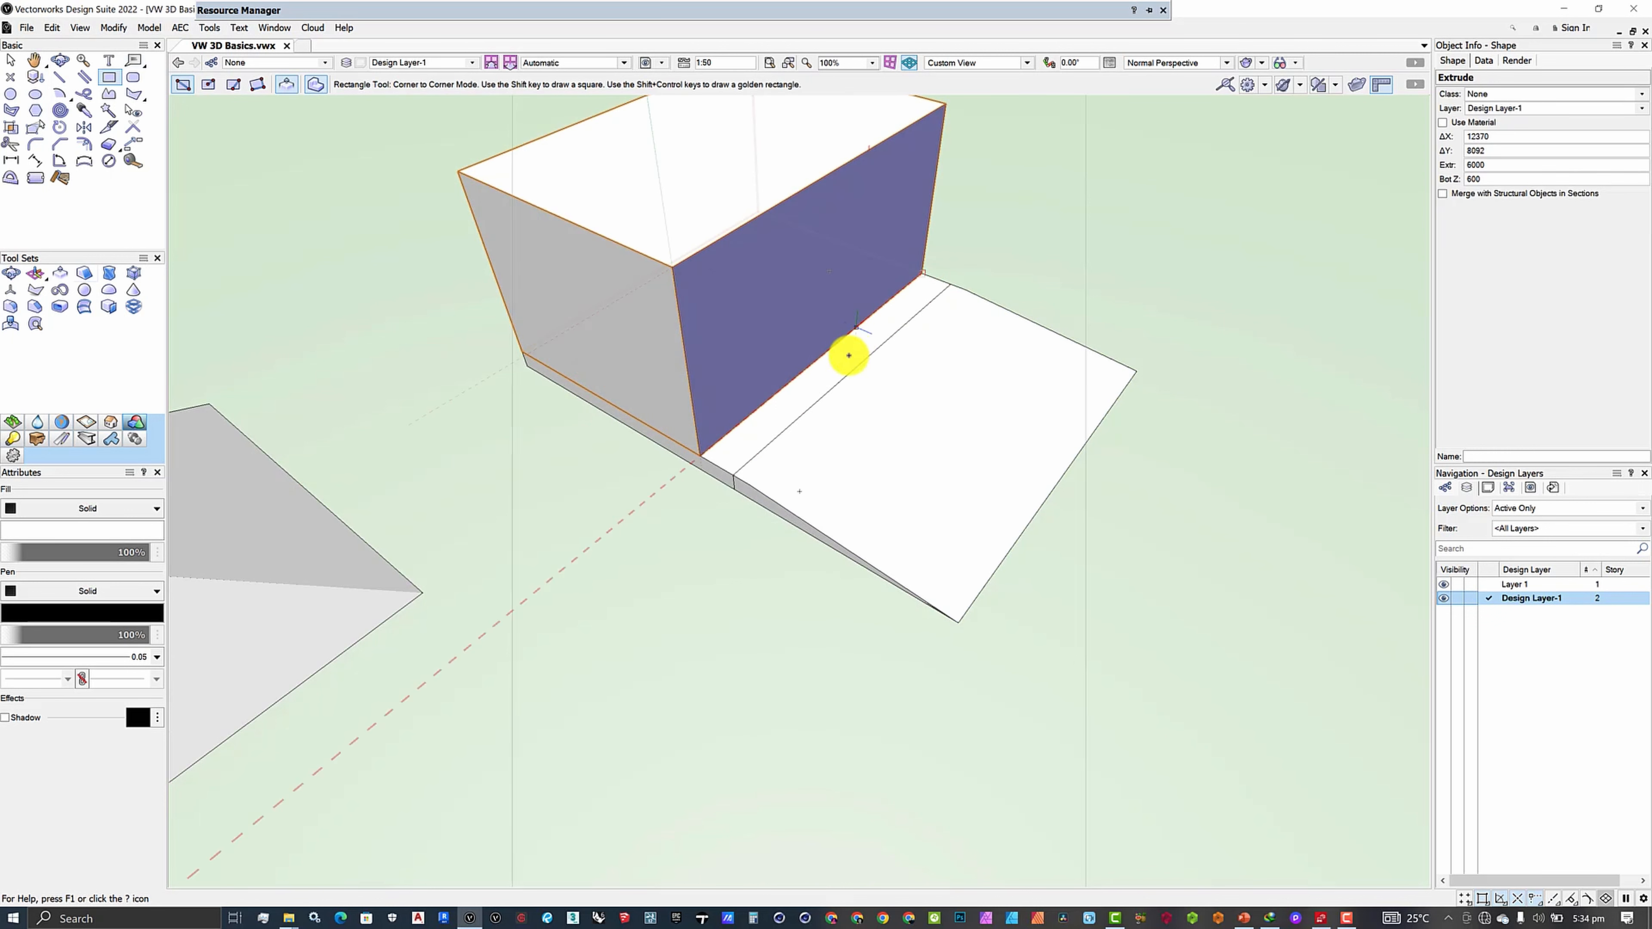
click(59, 61)
- Fly around an origin on the slab to frame the 6000-high block, ramp and flat-topped pyramid
click(896, 473)
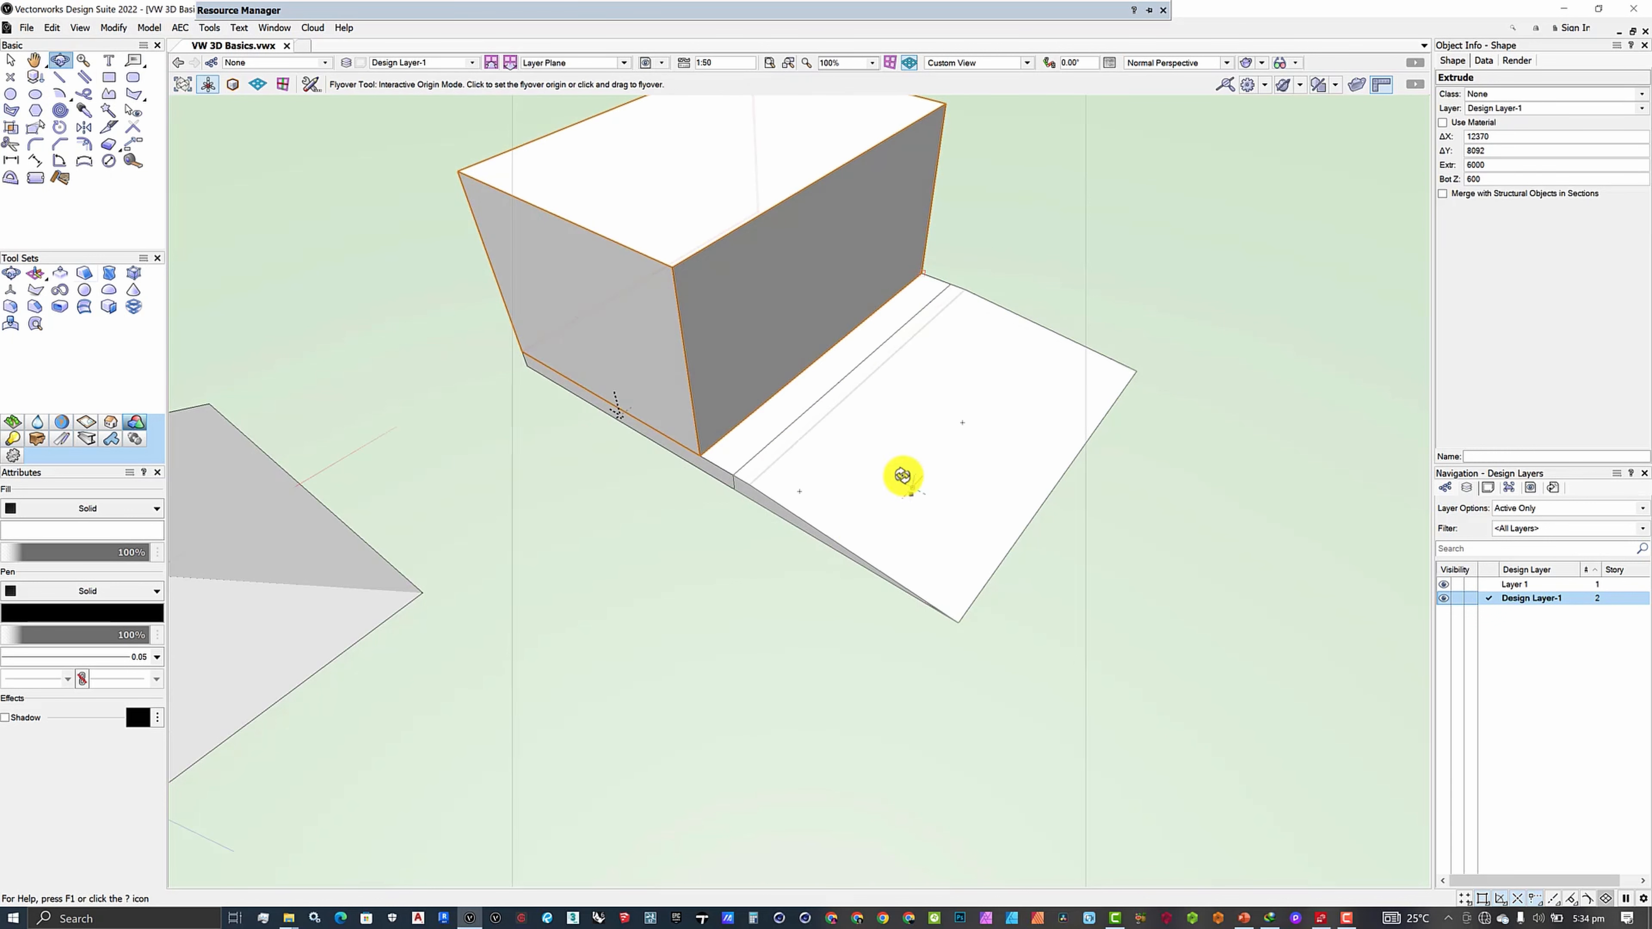
drag(1044, 406, 929, 507)
drag(690, 494, 813, 532)
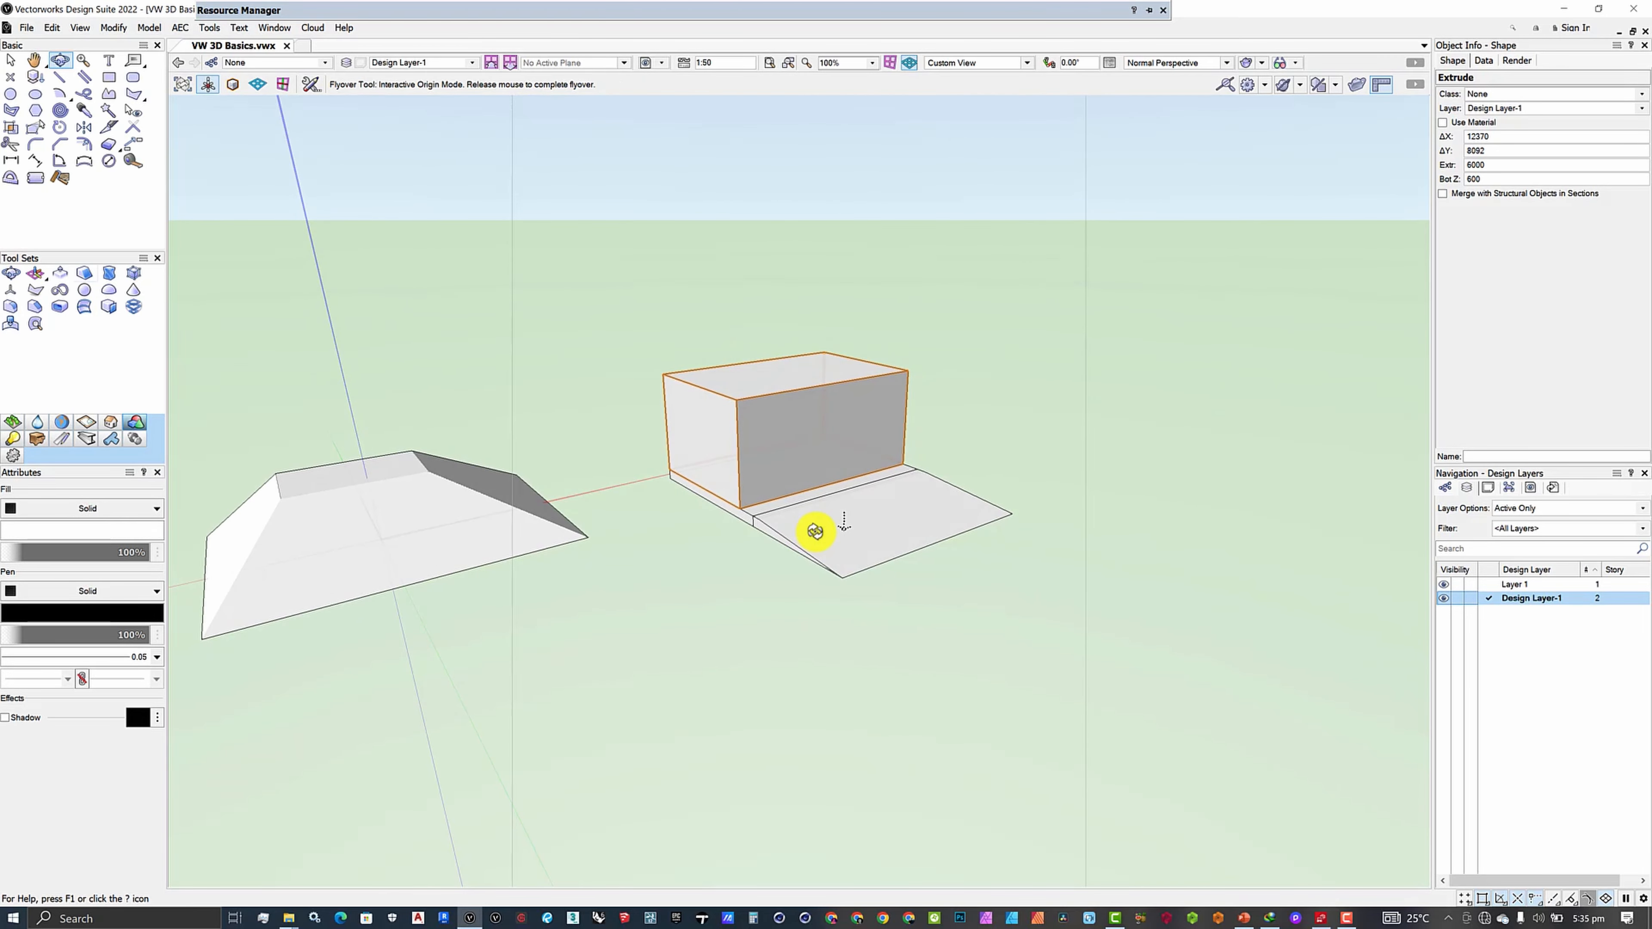
drag(816, 536, 867, 541)
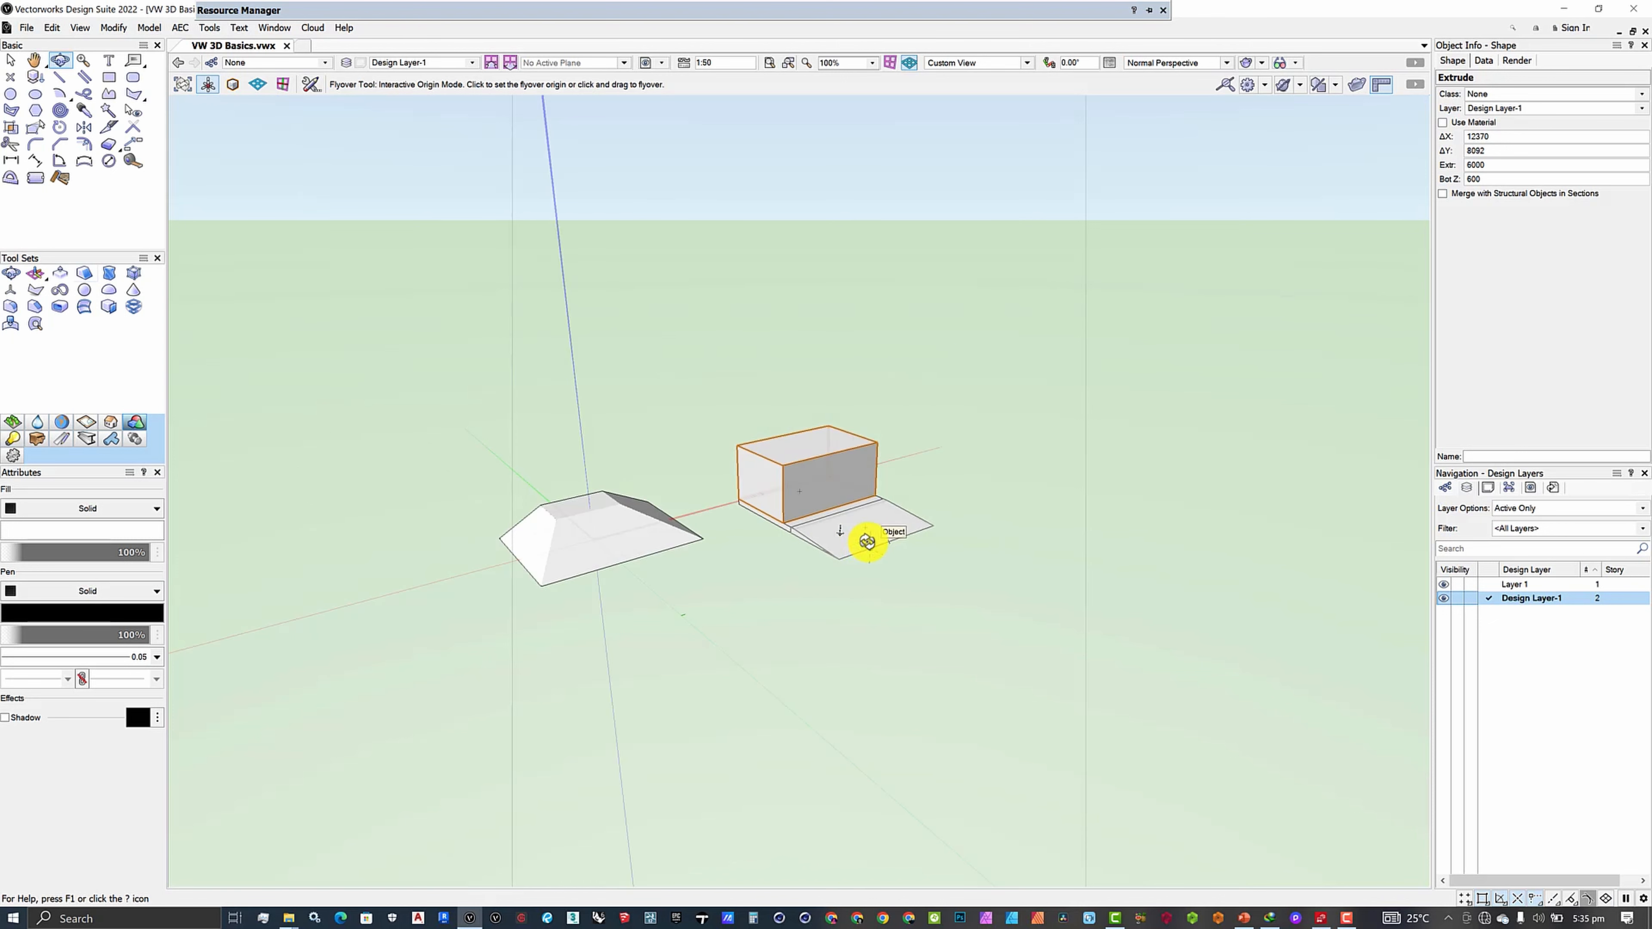